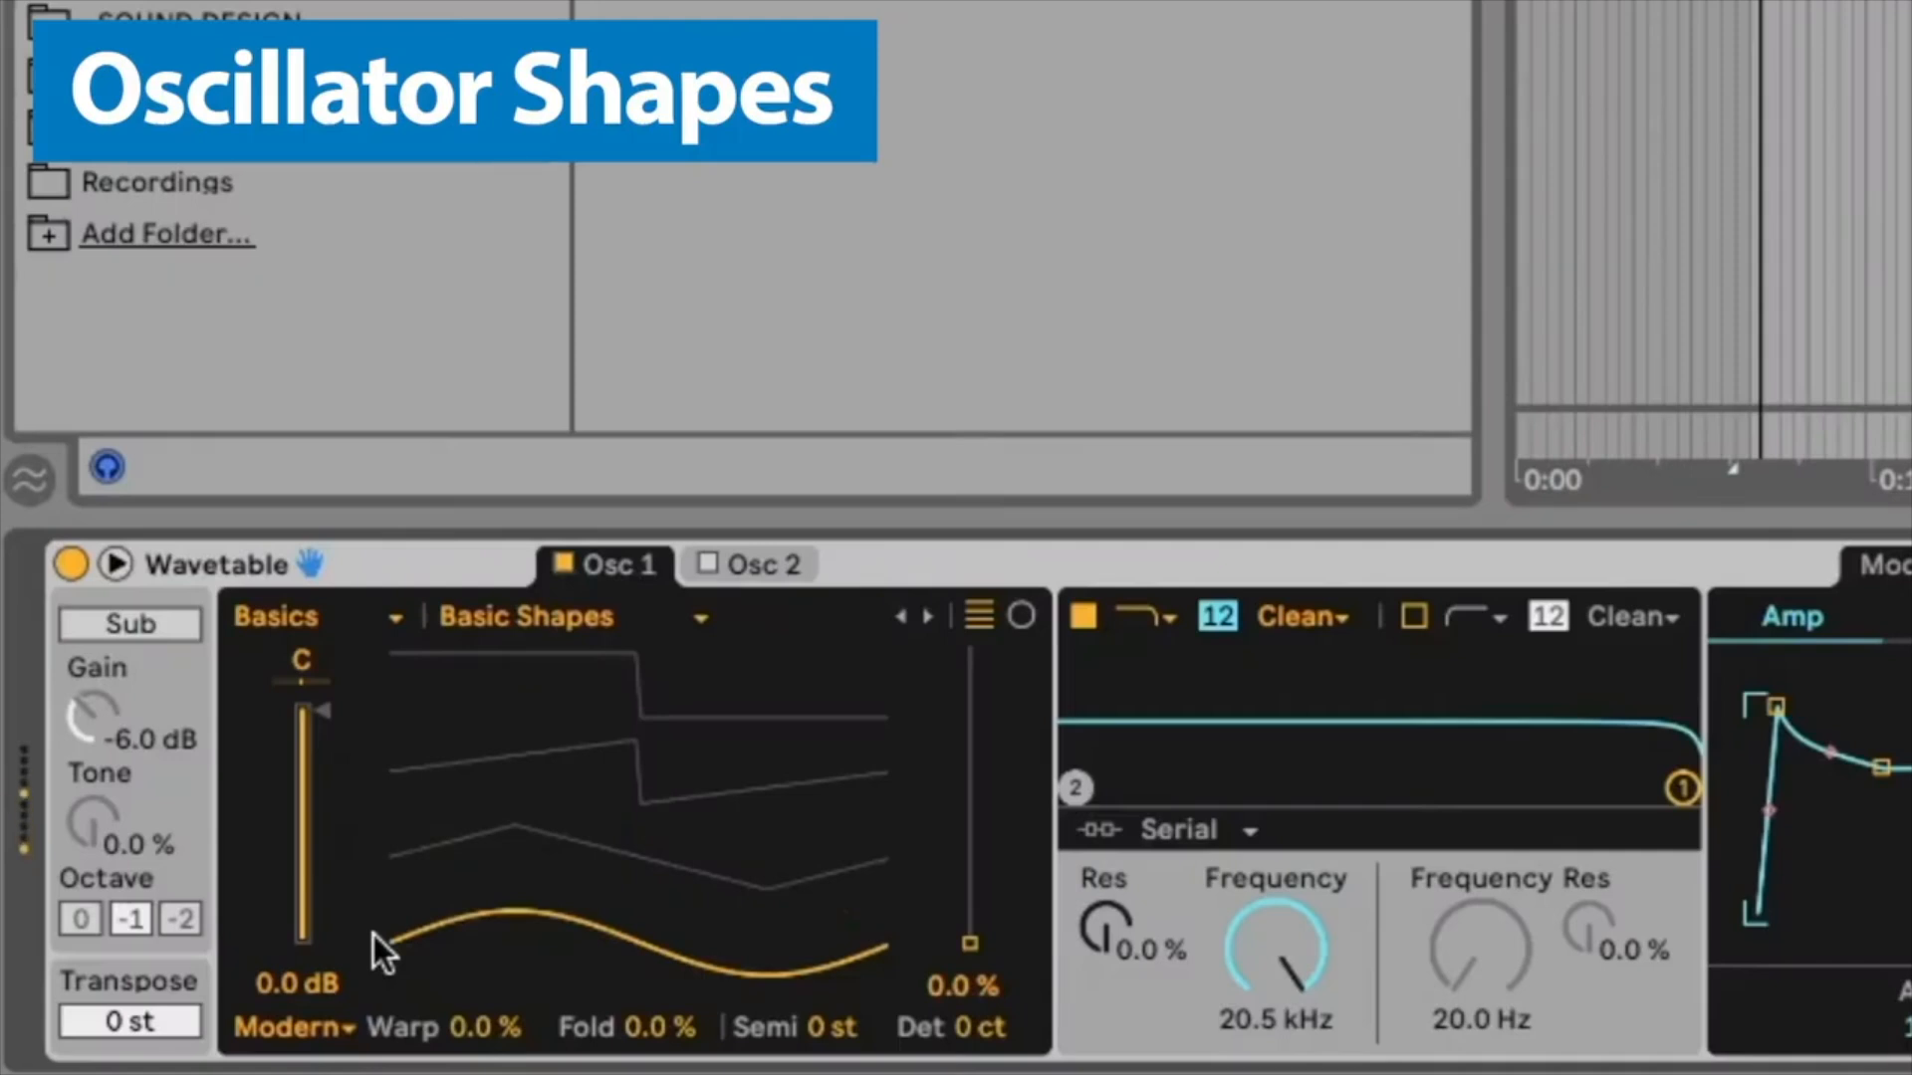
Step: Sweep Oscillator 1's wavetable position from the sine up to the square shape at 100%
drag(448, 934, 448, 835)
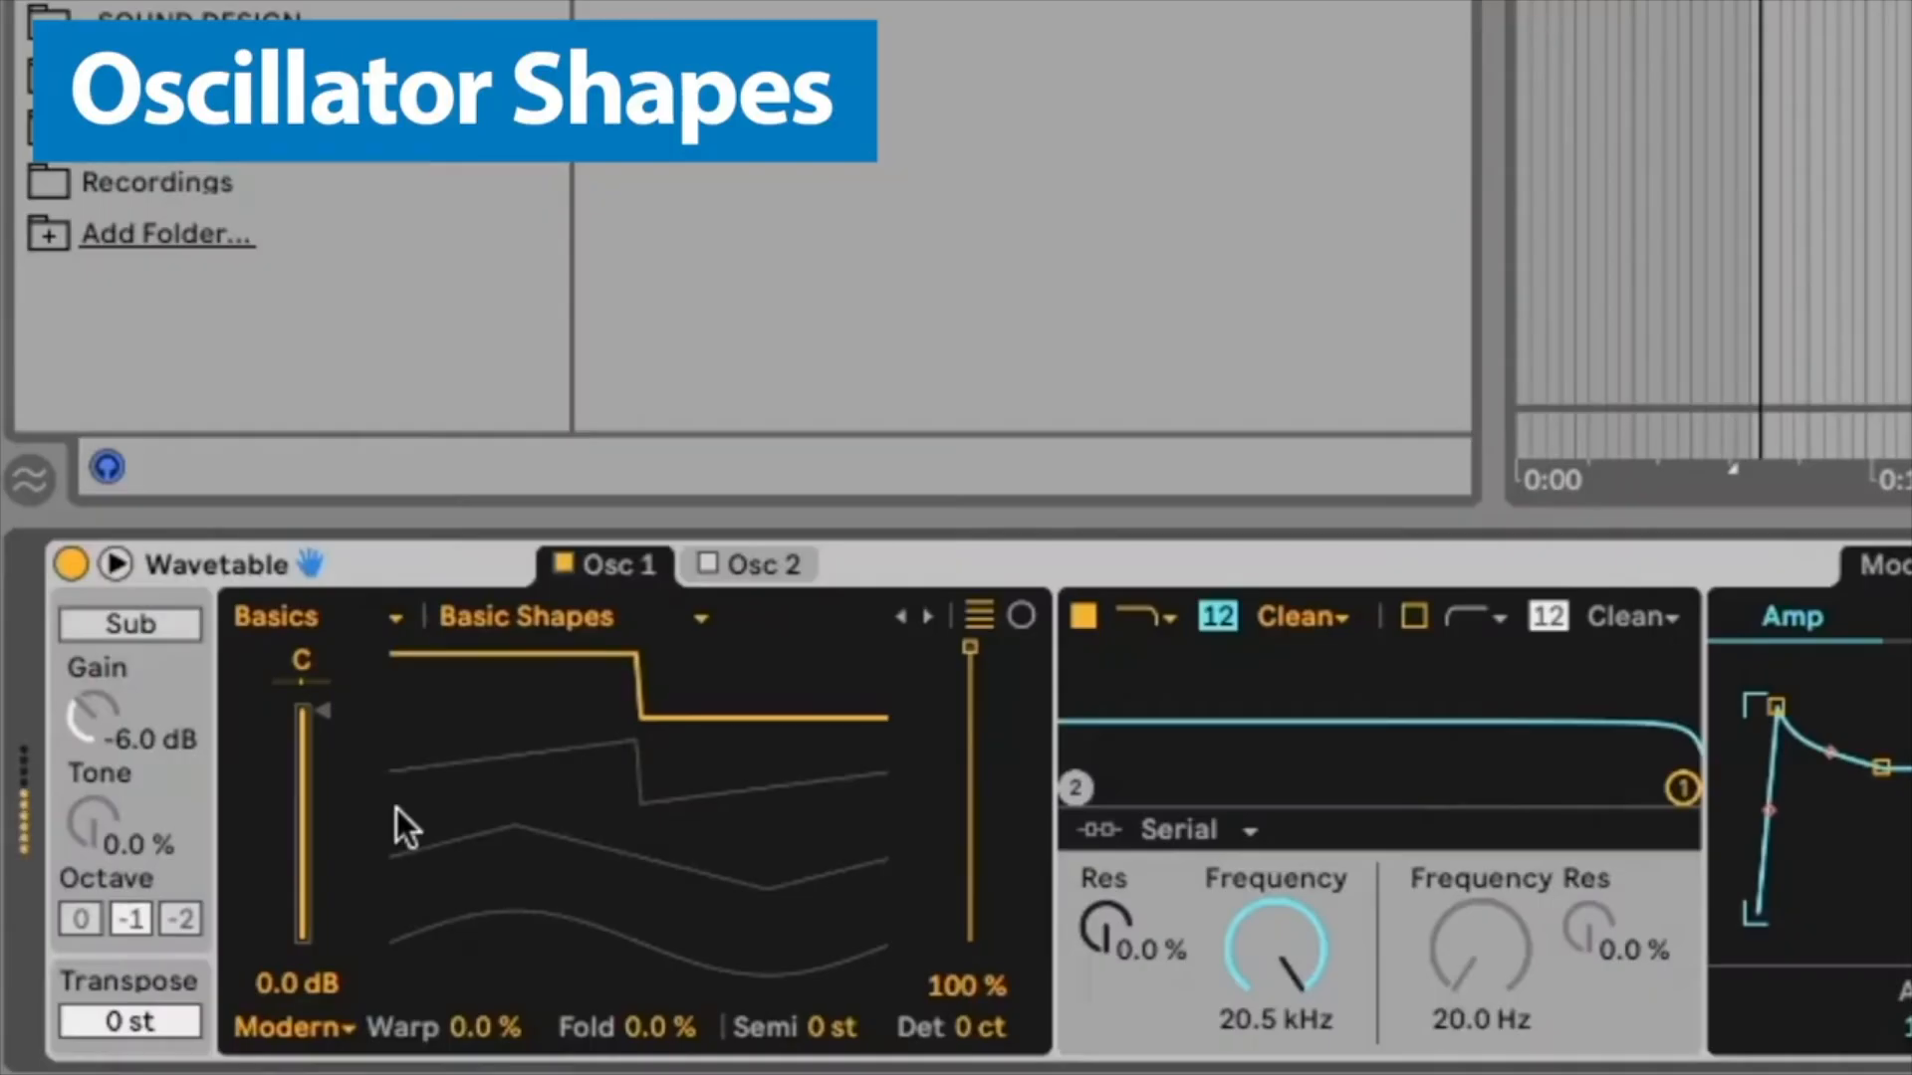
drag(397, 808, 410, 762)
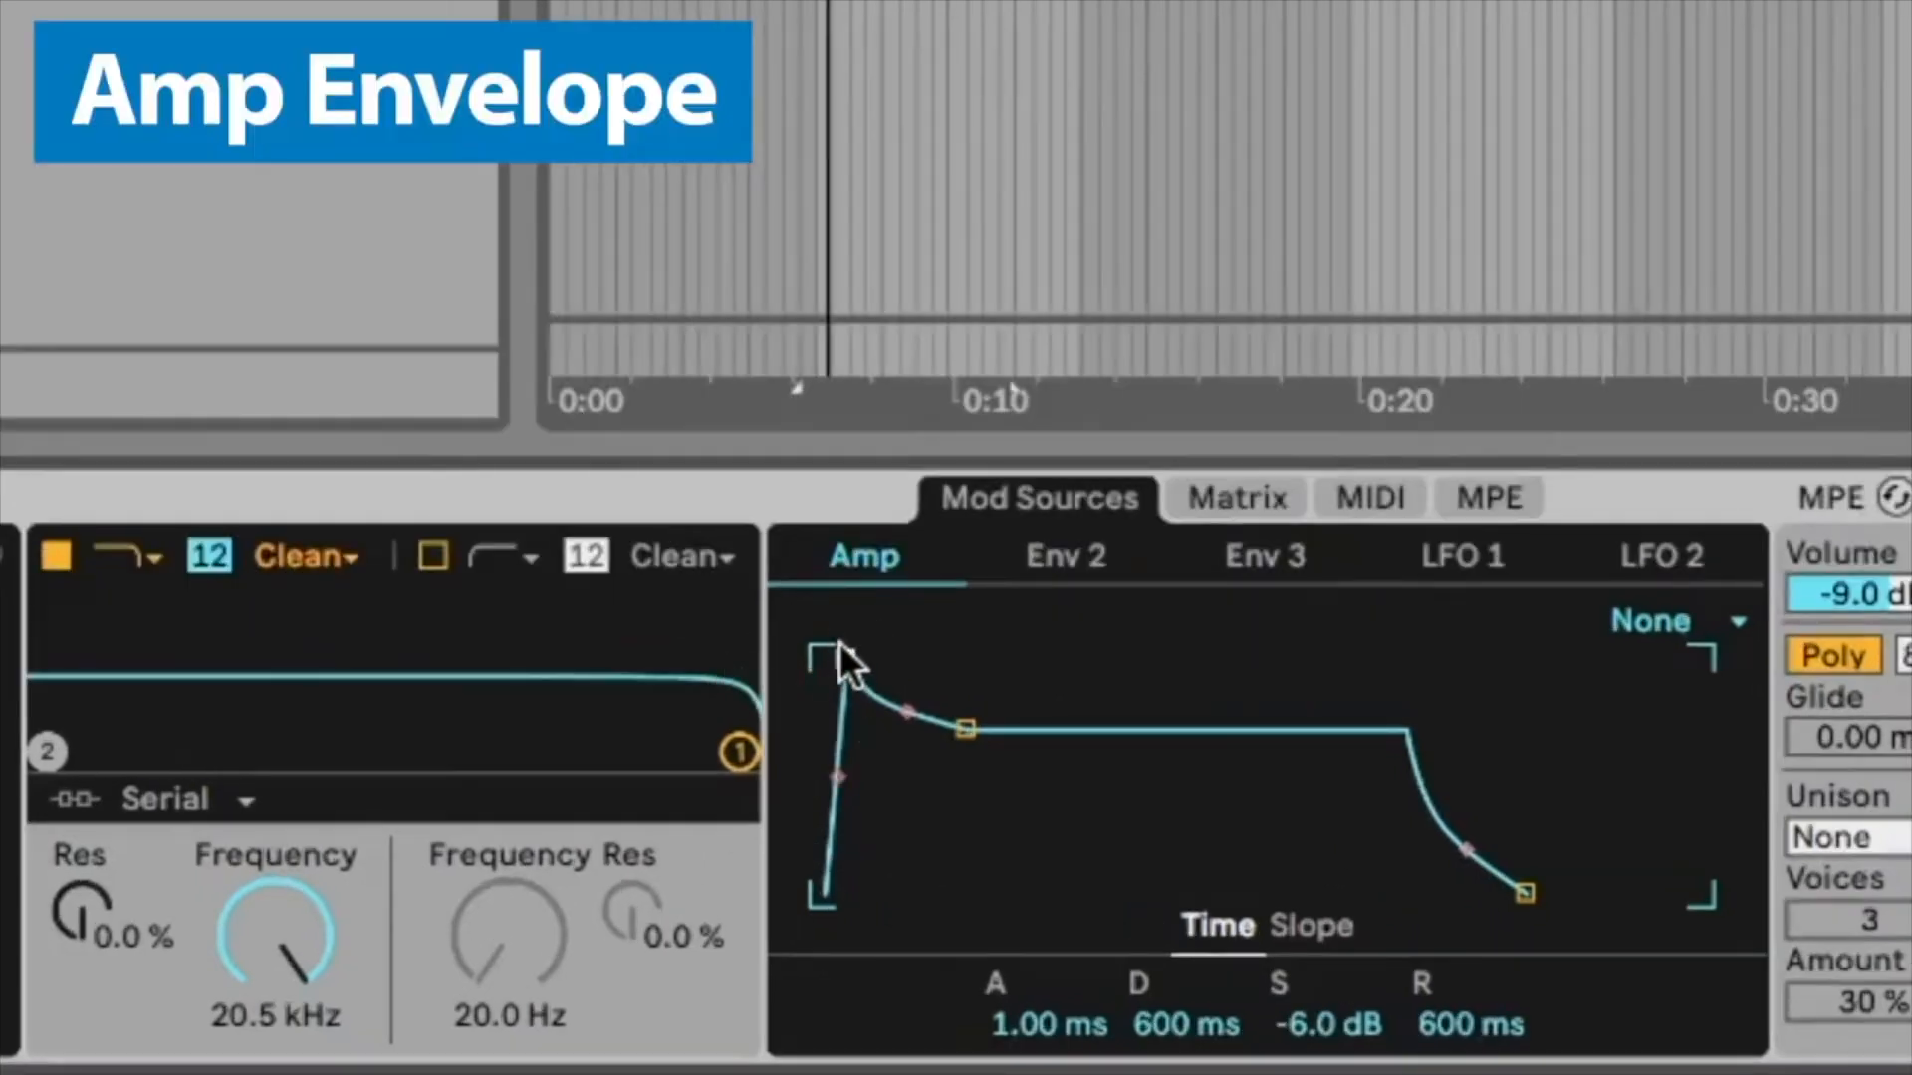
Step: Vary the Amp envelope's attack time by moving its attack point back and forth
drag(840, 657, 889, 659)
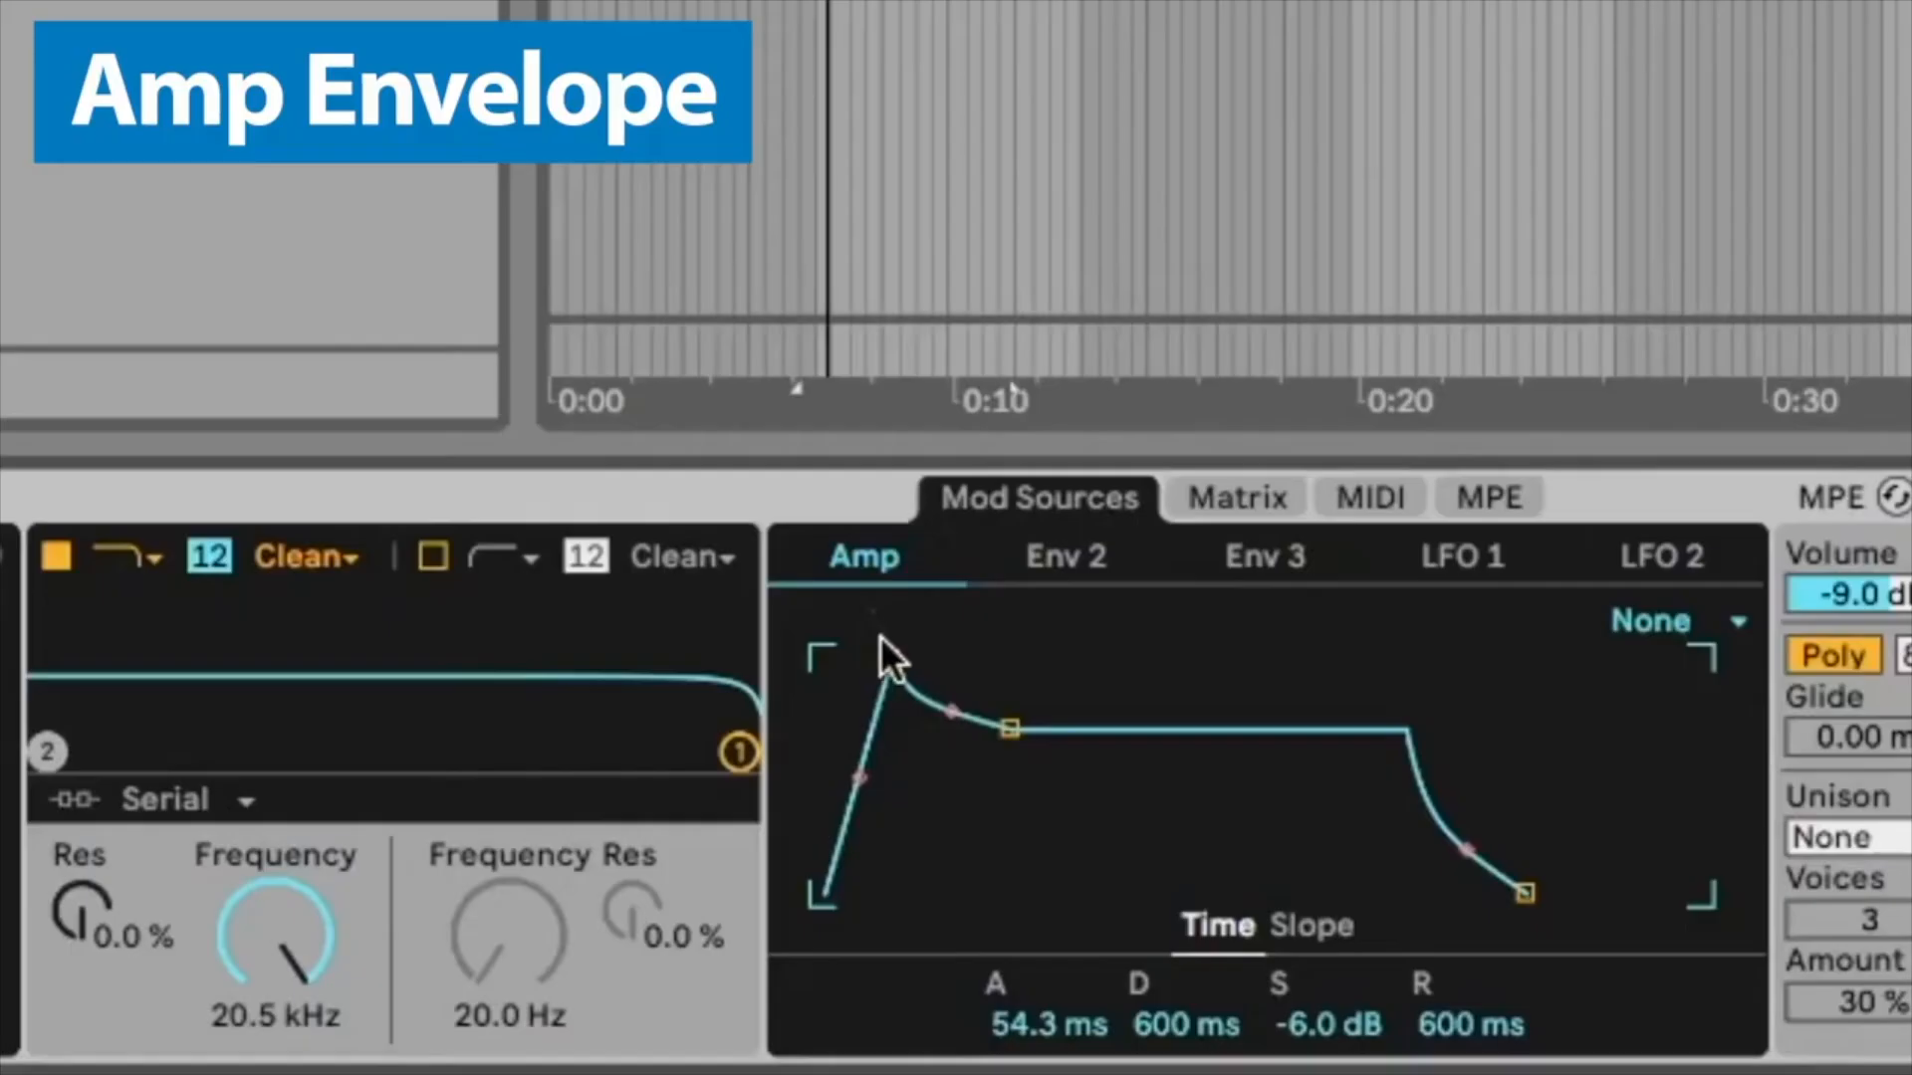
drag(880, 654, 831, 657)
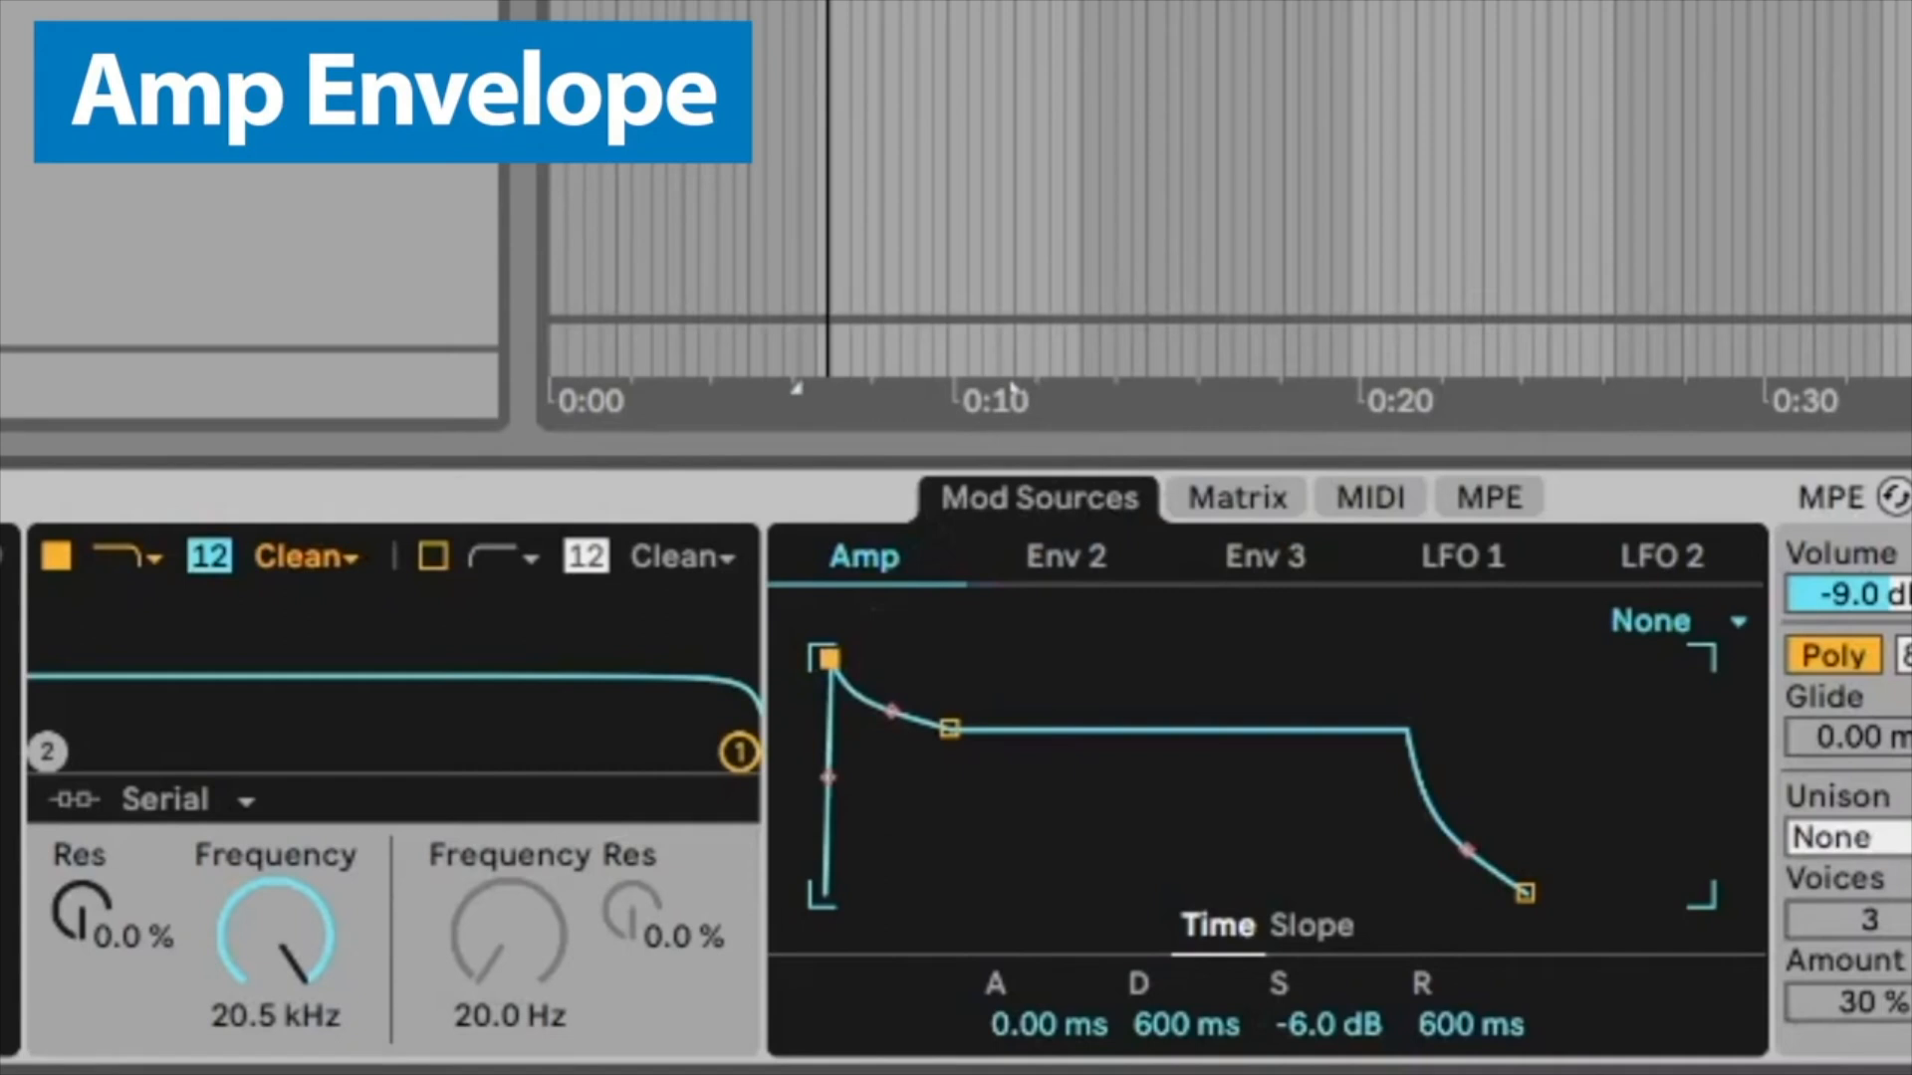
drag(833, 661, 1067, 659)
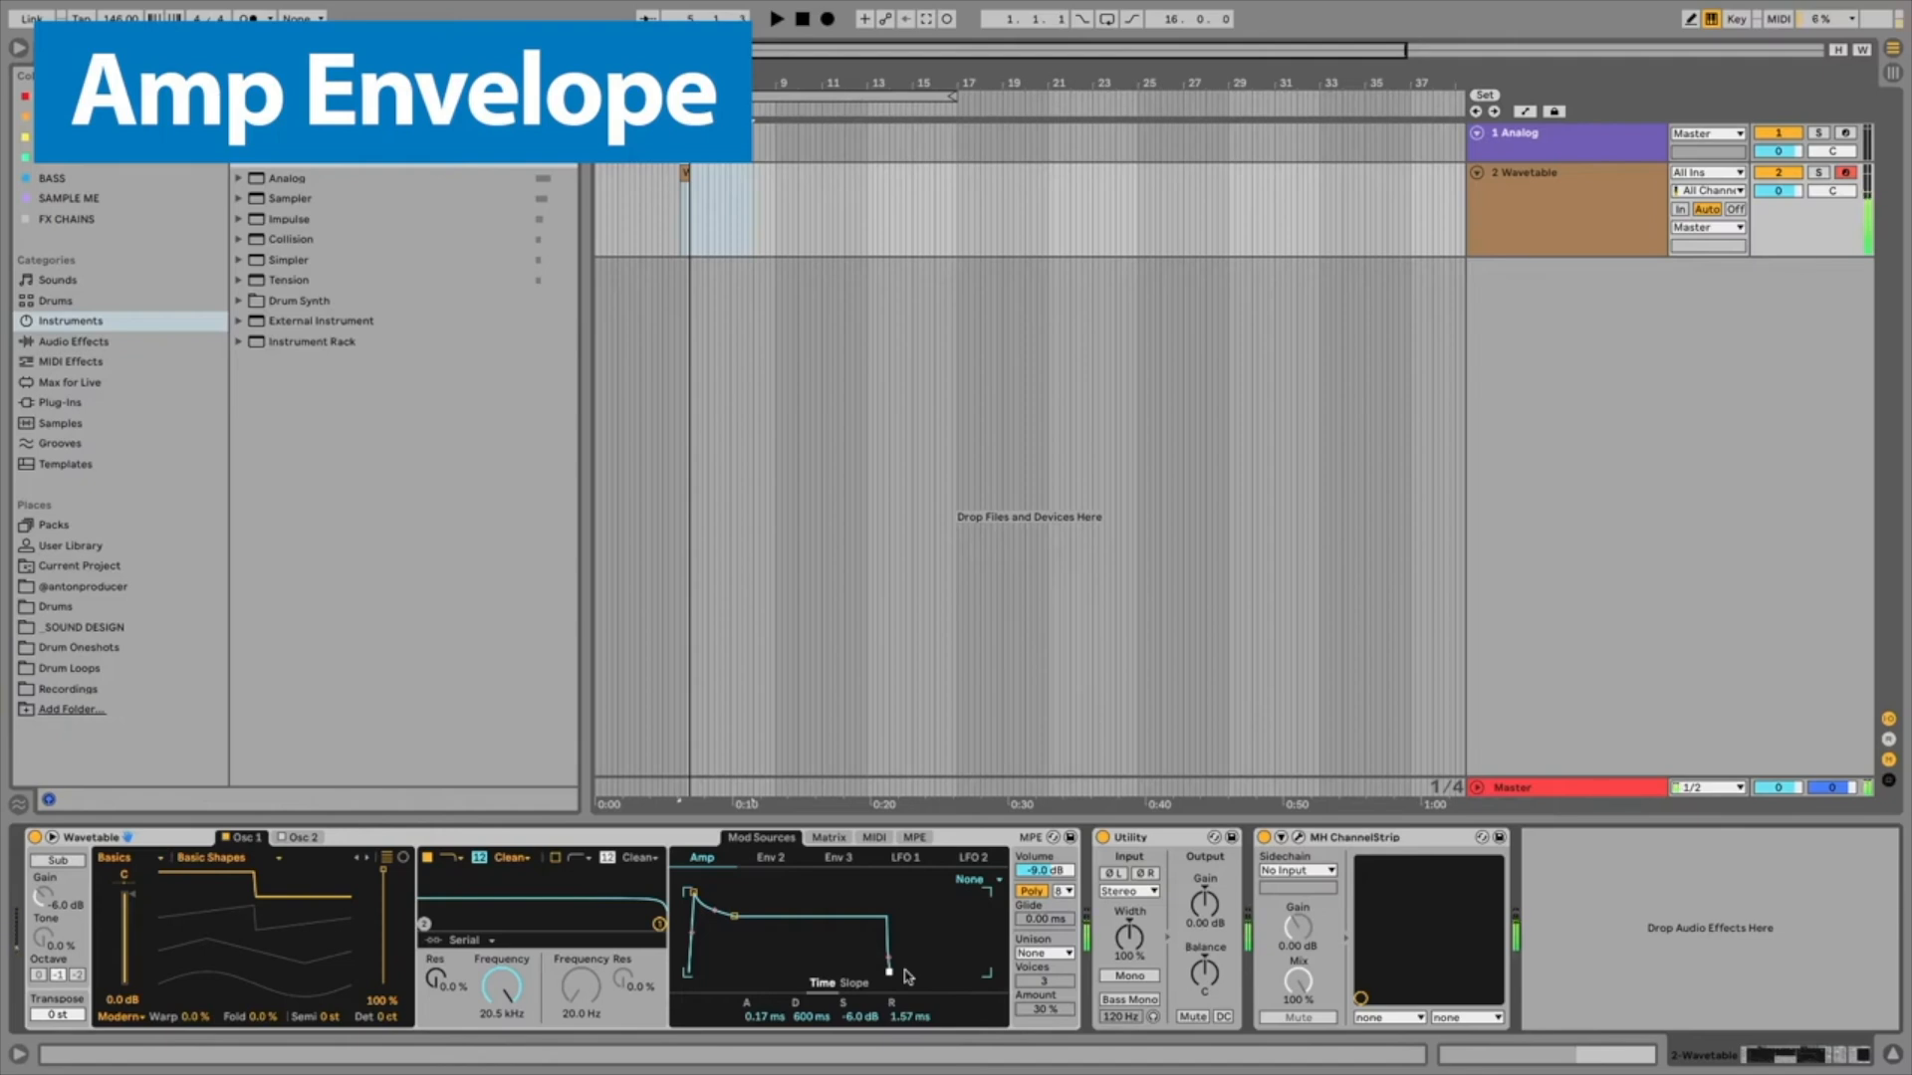
Step: Lengthen the Amp envelope's release, then set attack to 0 ms and release to 150 ms
drag(904, 969, 925, 972)
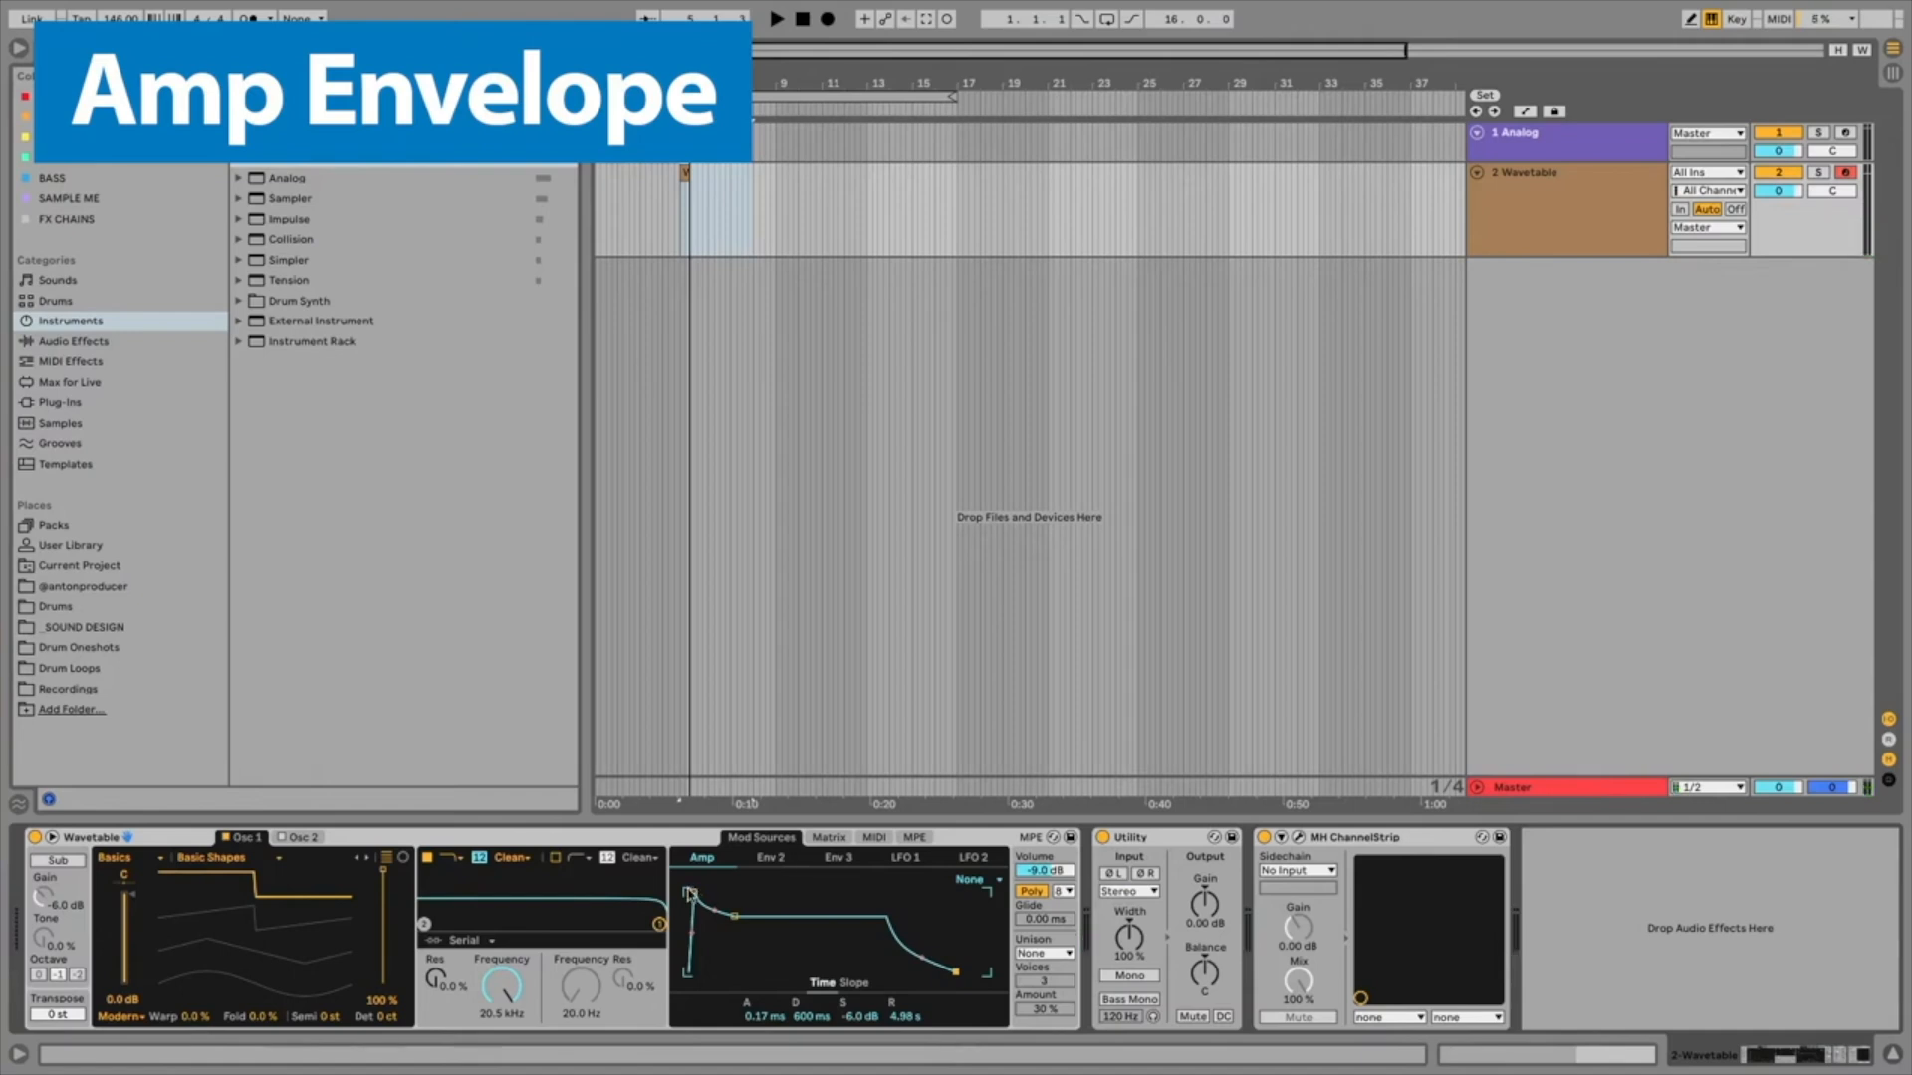
drag(694, 893, 747, 893)
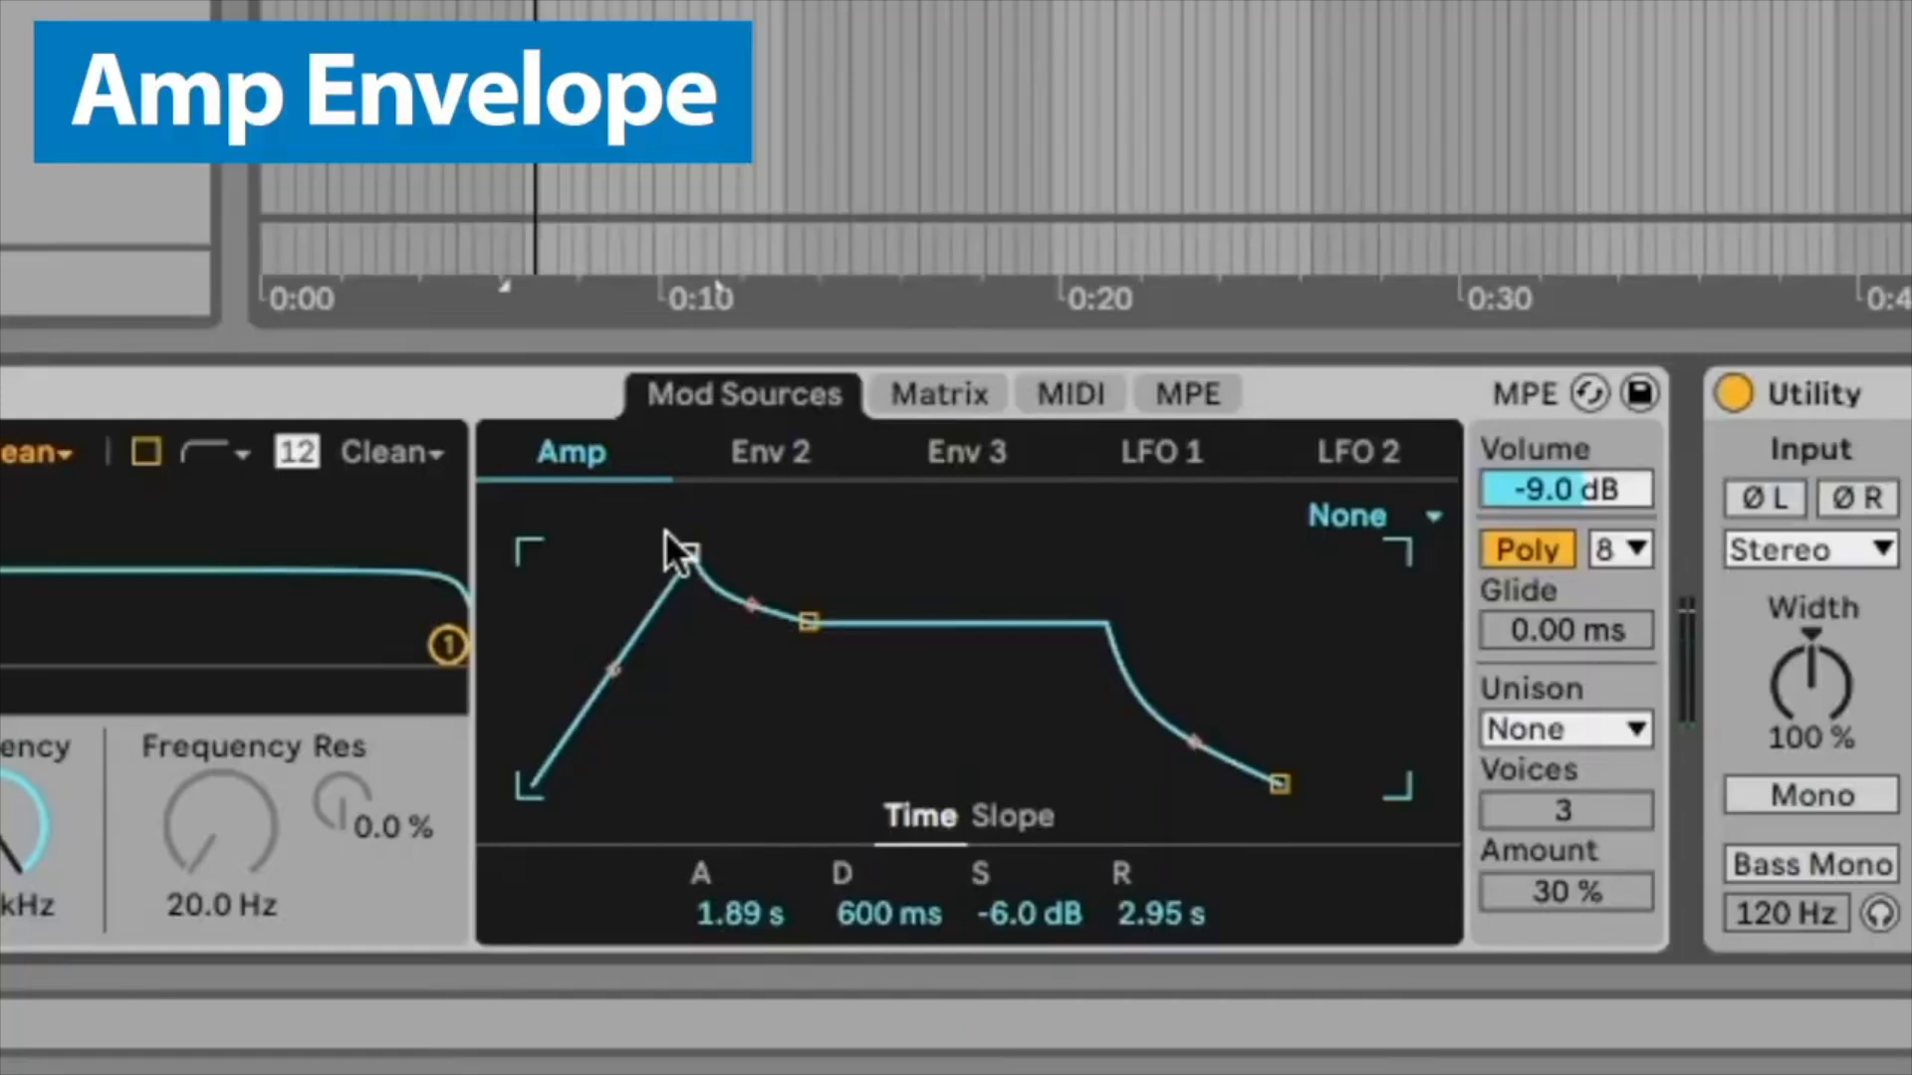
drag(665, 538, 530, 552)
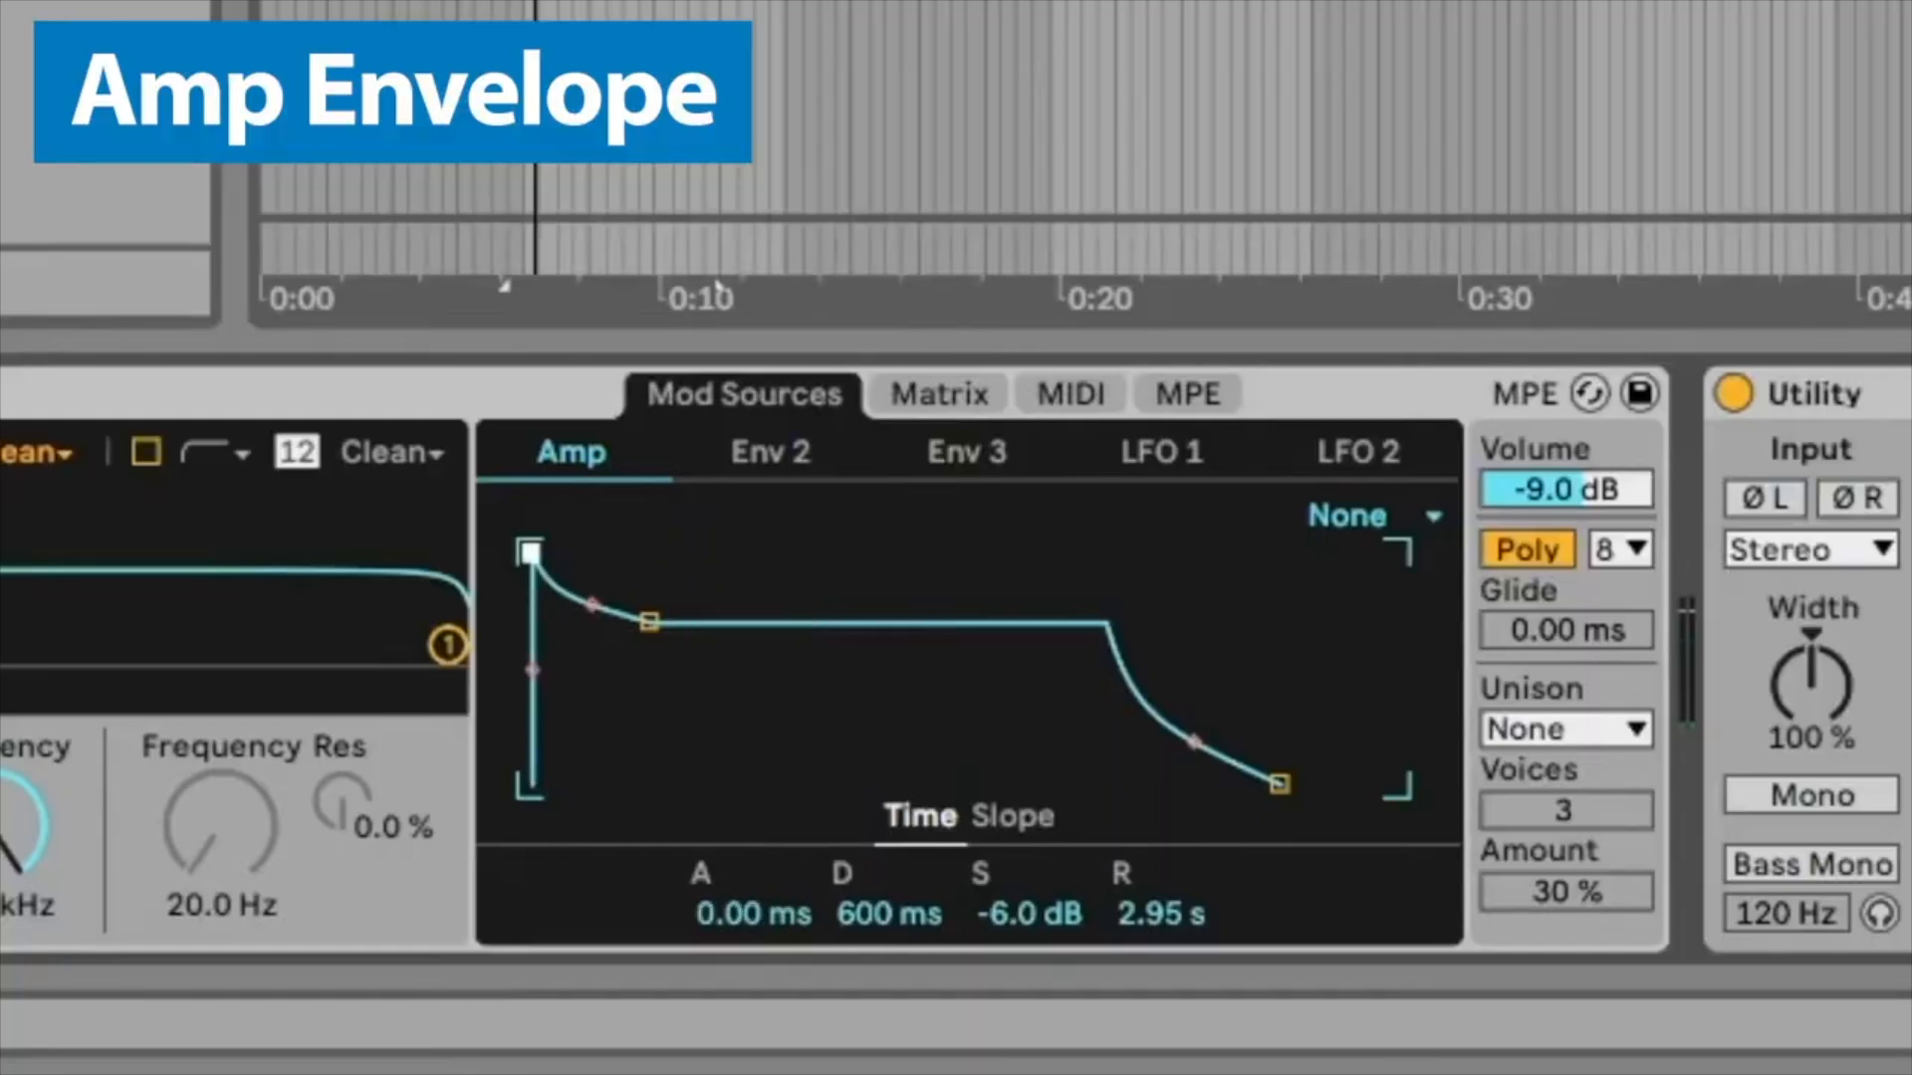
drag(1279, 784, 1189, 784)
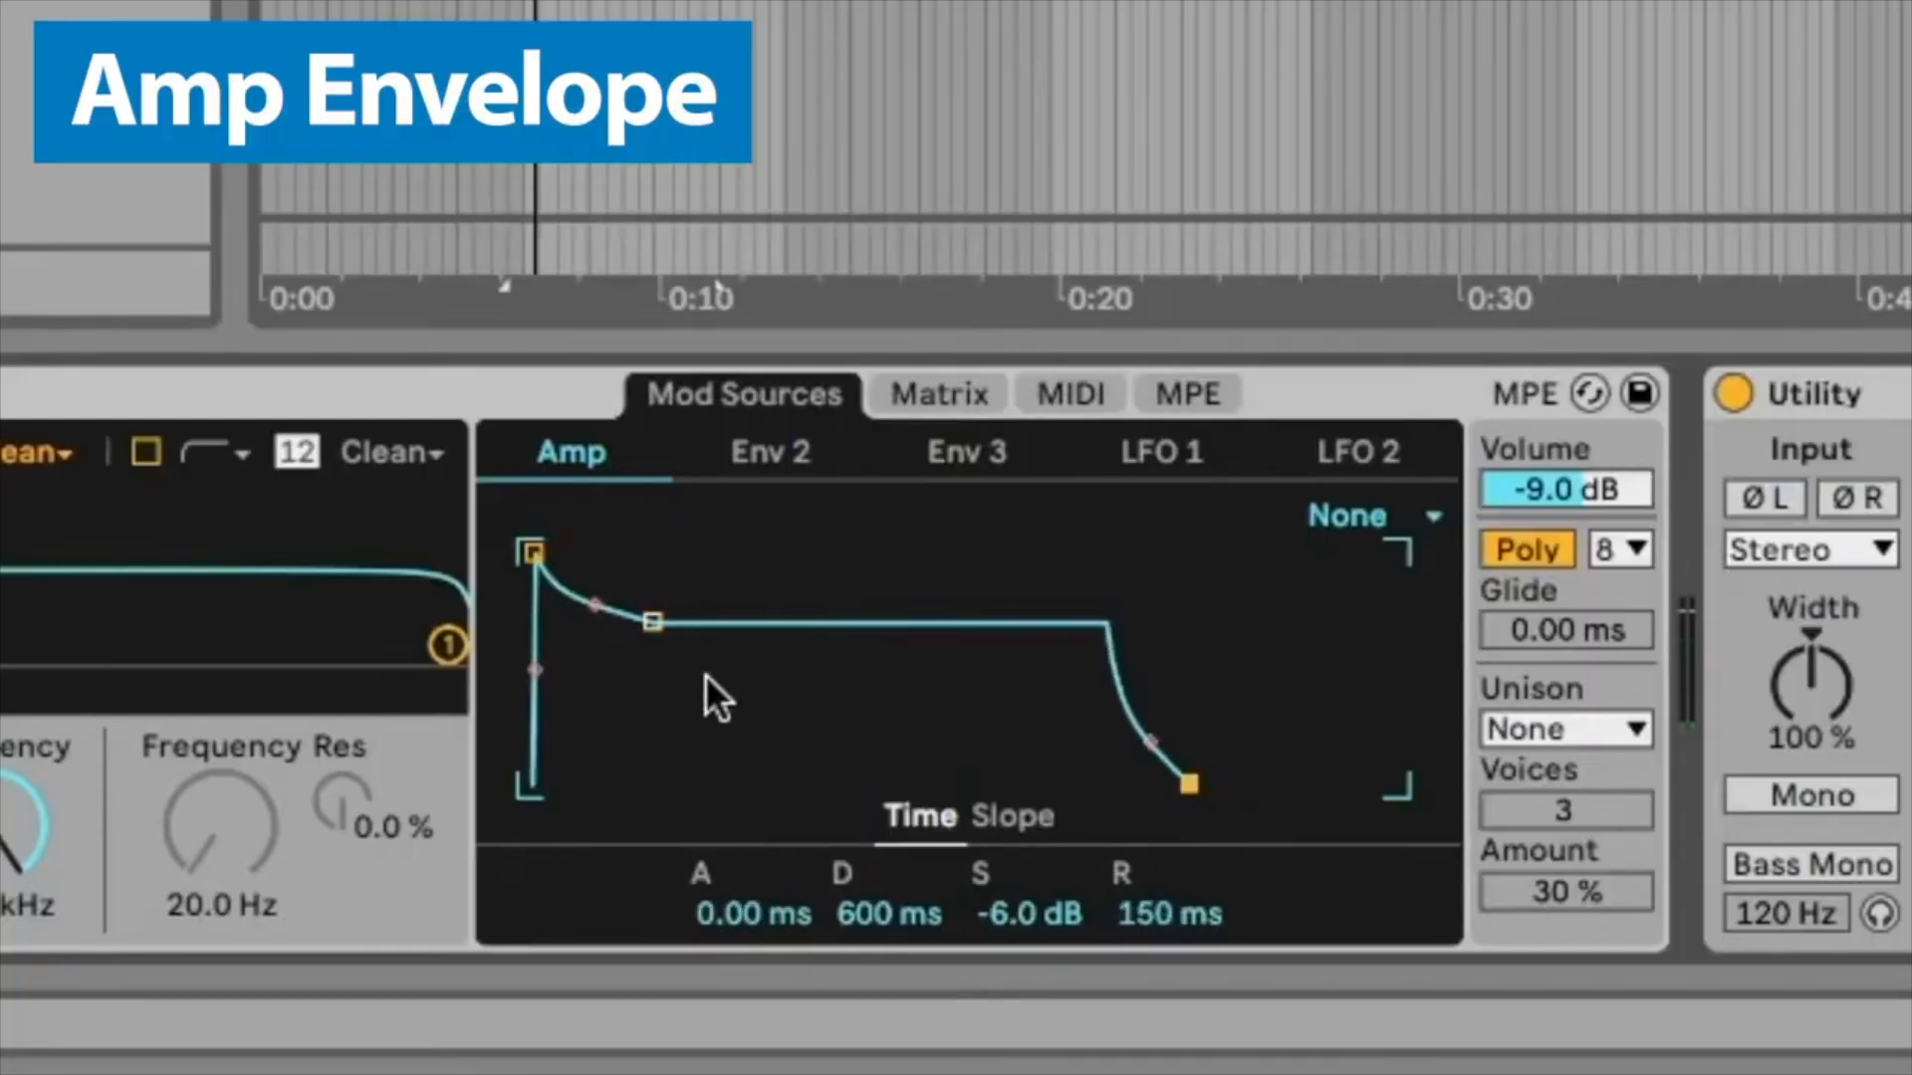
Step: Drop the Amp envelope's sustain to -inf dB and shorten the decay for a plucky shape
drag(652, 622, 647, 784)
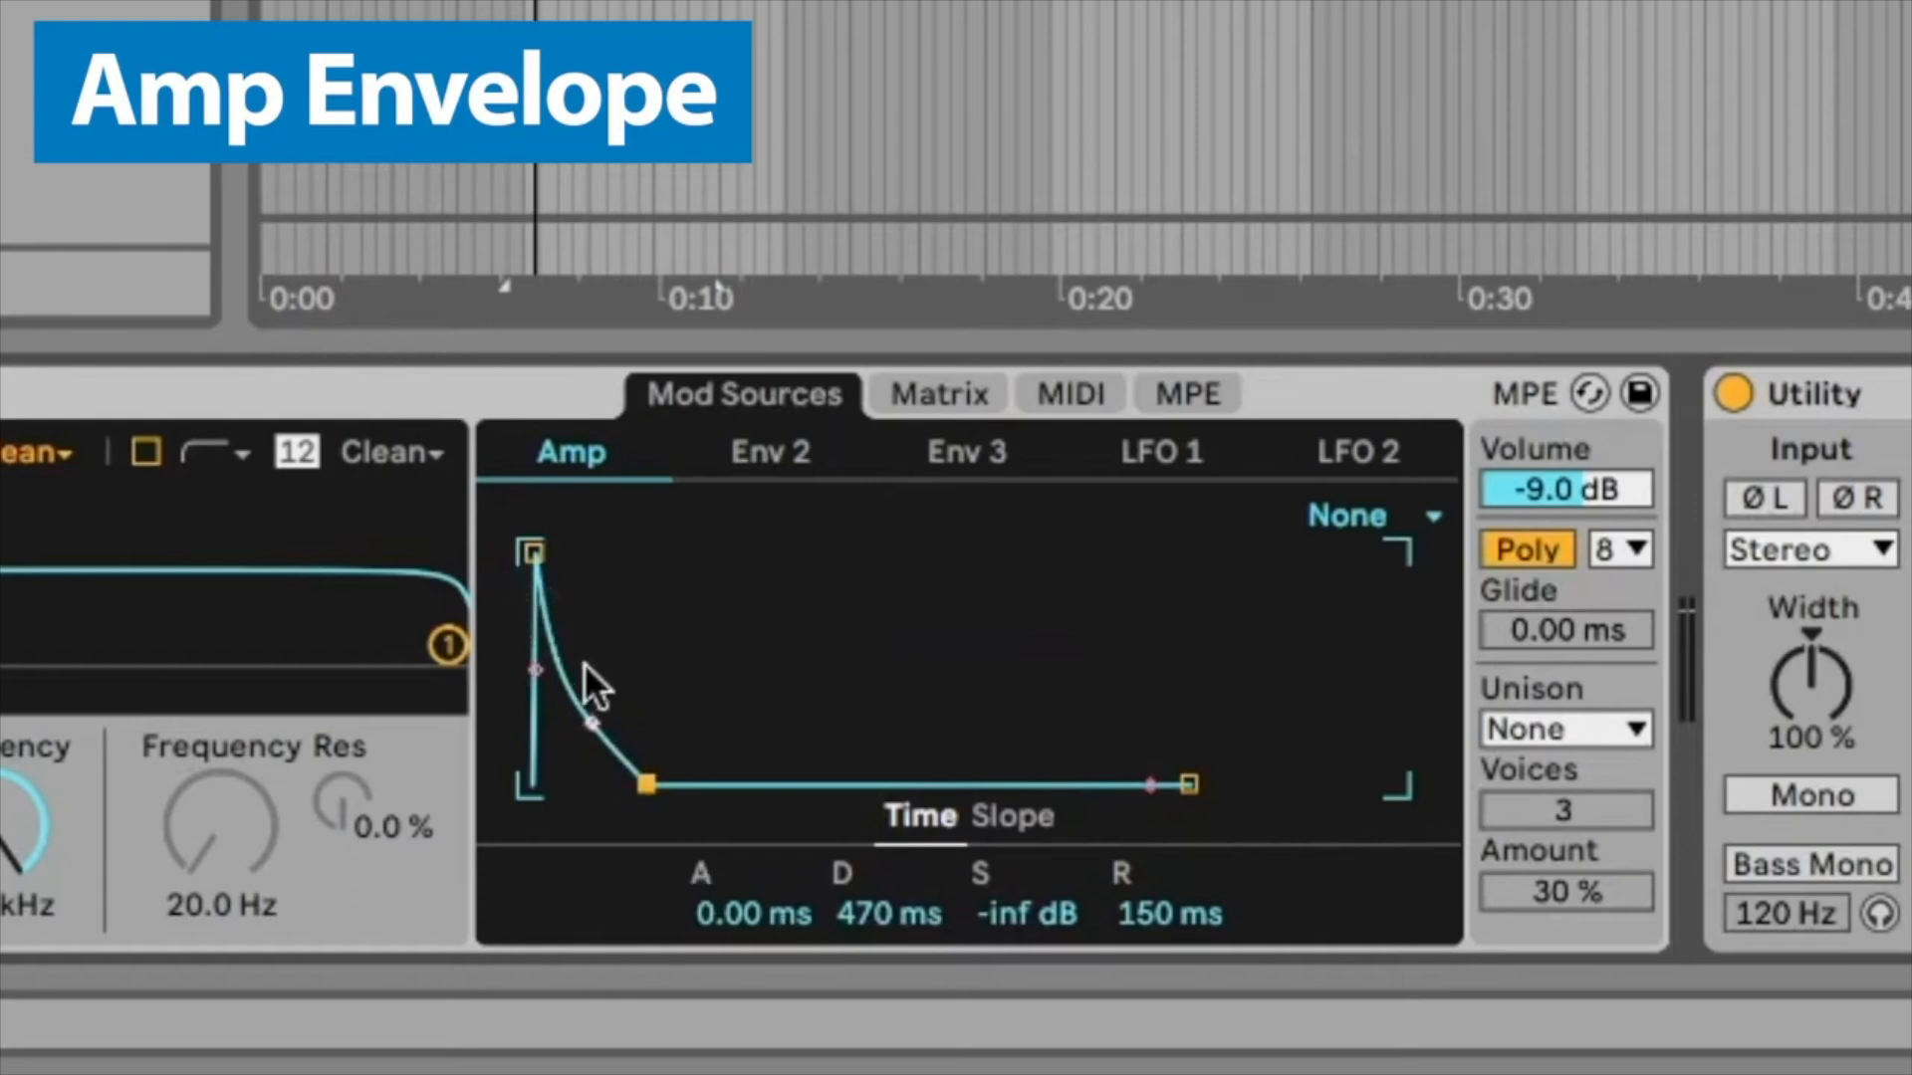
drag(644, 781, 640, 783)
drag(535, 553, 537, 552)
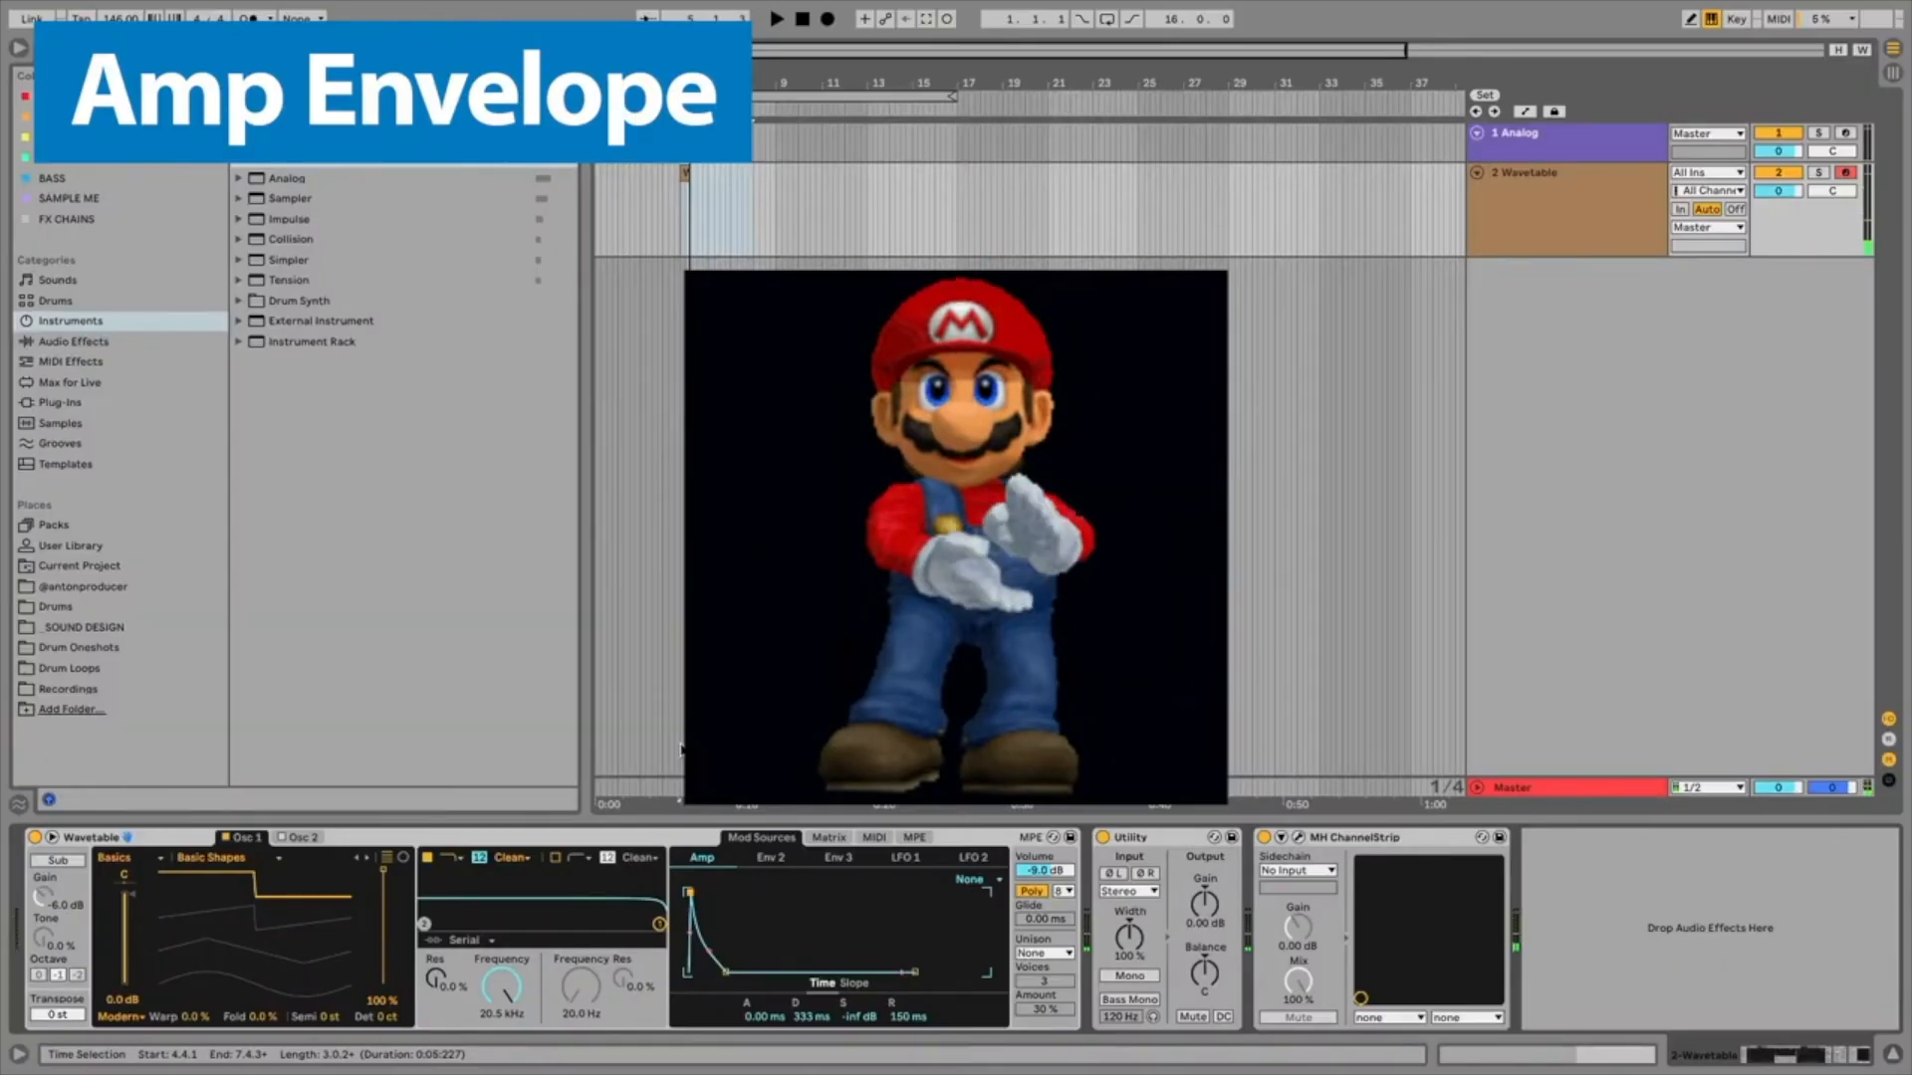
Step: Reshape the Amp envelope with about 8 ms attack, 1.75 s decay and 0.0 dB sustain
drag(711, 965, 743, 893)
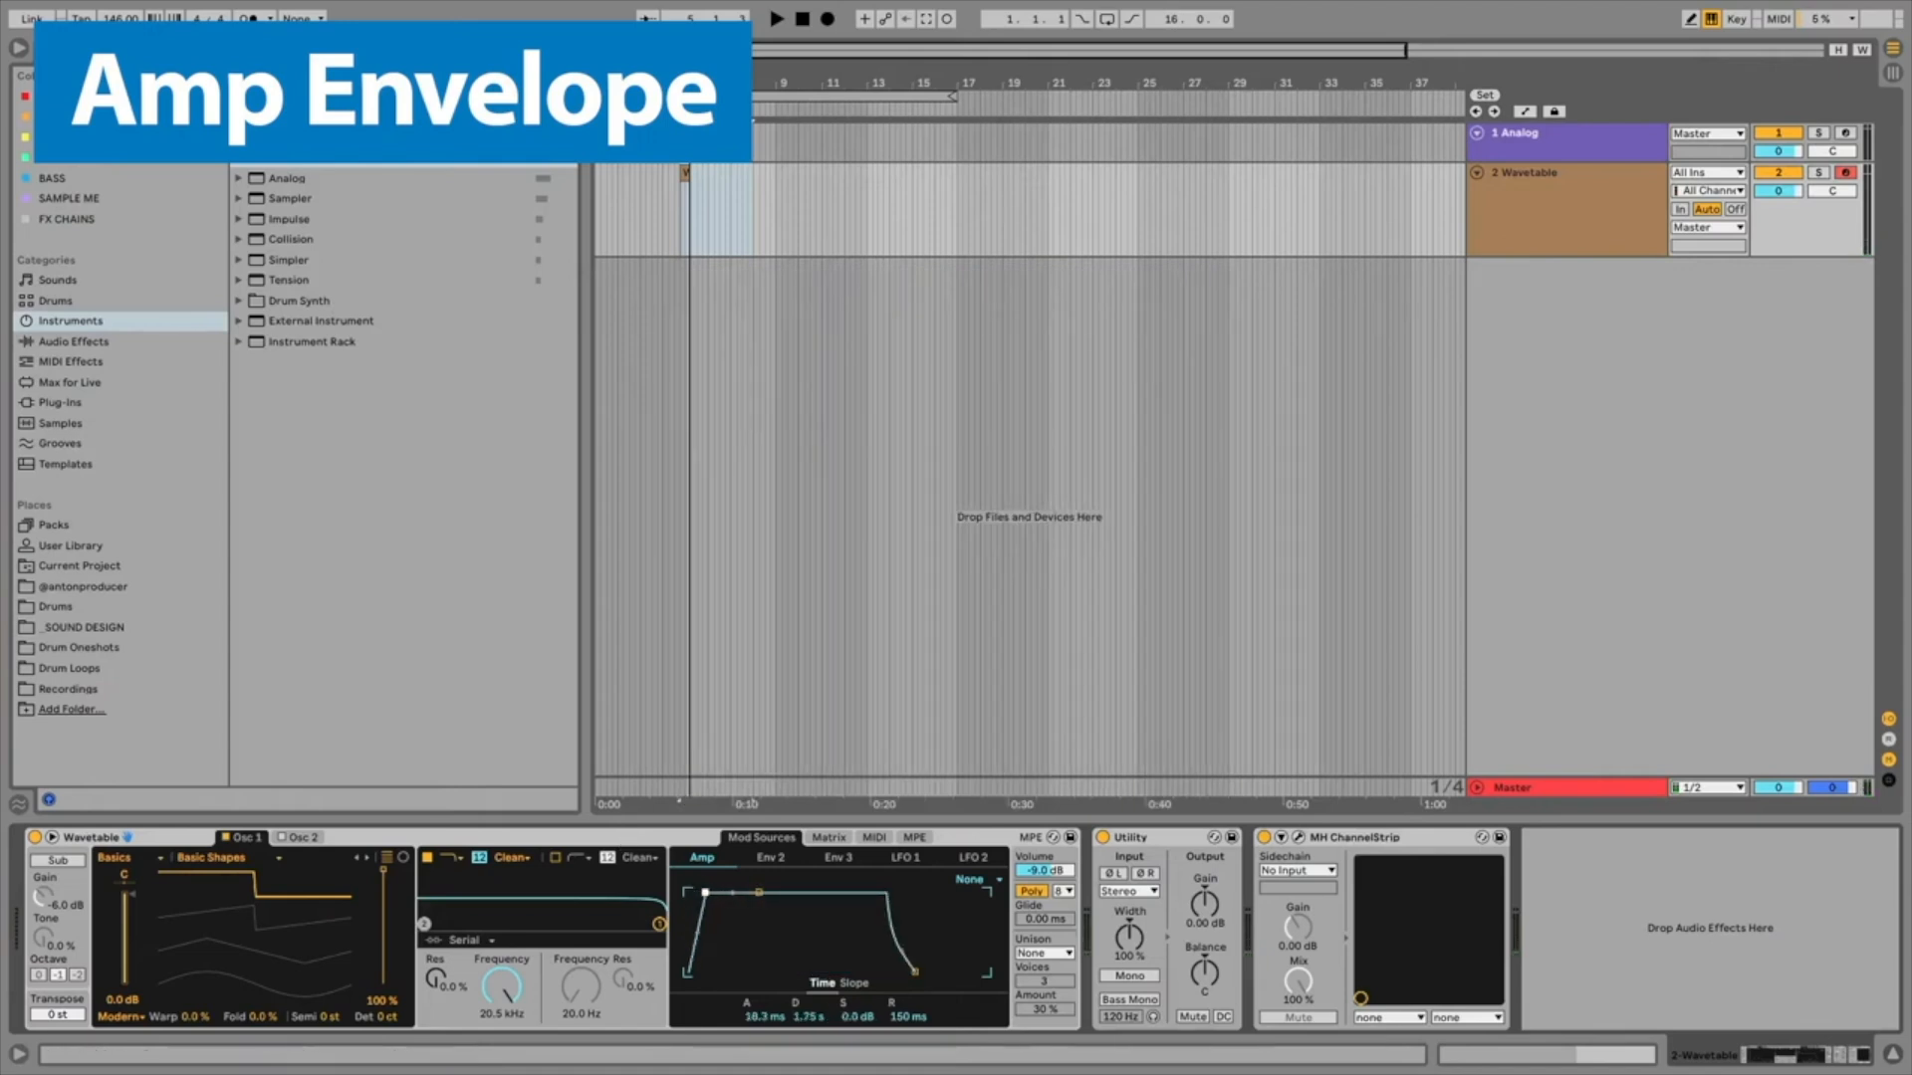
drag(910, 959, 906, 962)
drag(711, 893, 703, 892)
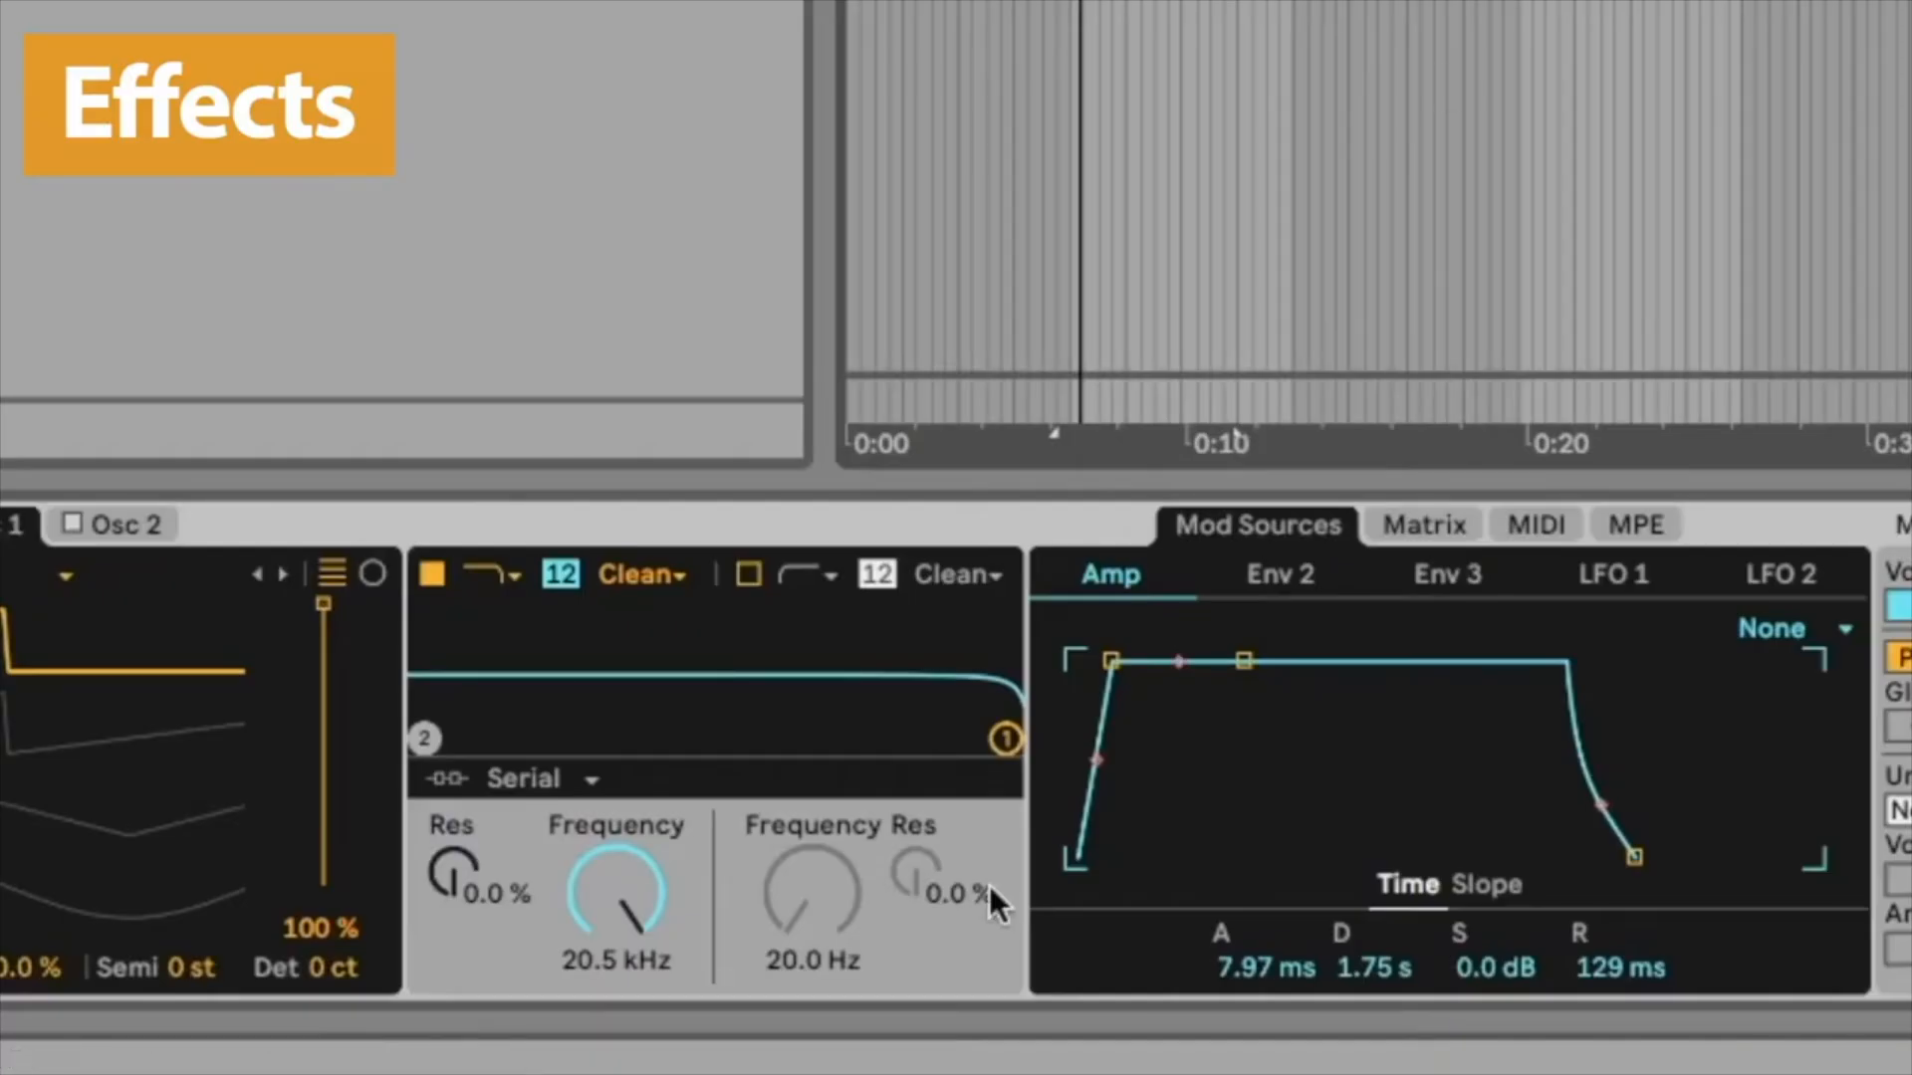
Step: Lower Filter 1's cutoff to about 505 Hz with resonance around 44%
drag(1005, 739, 702, 688)
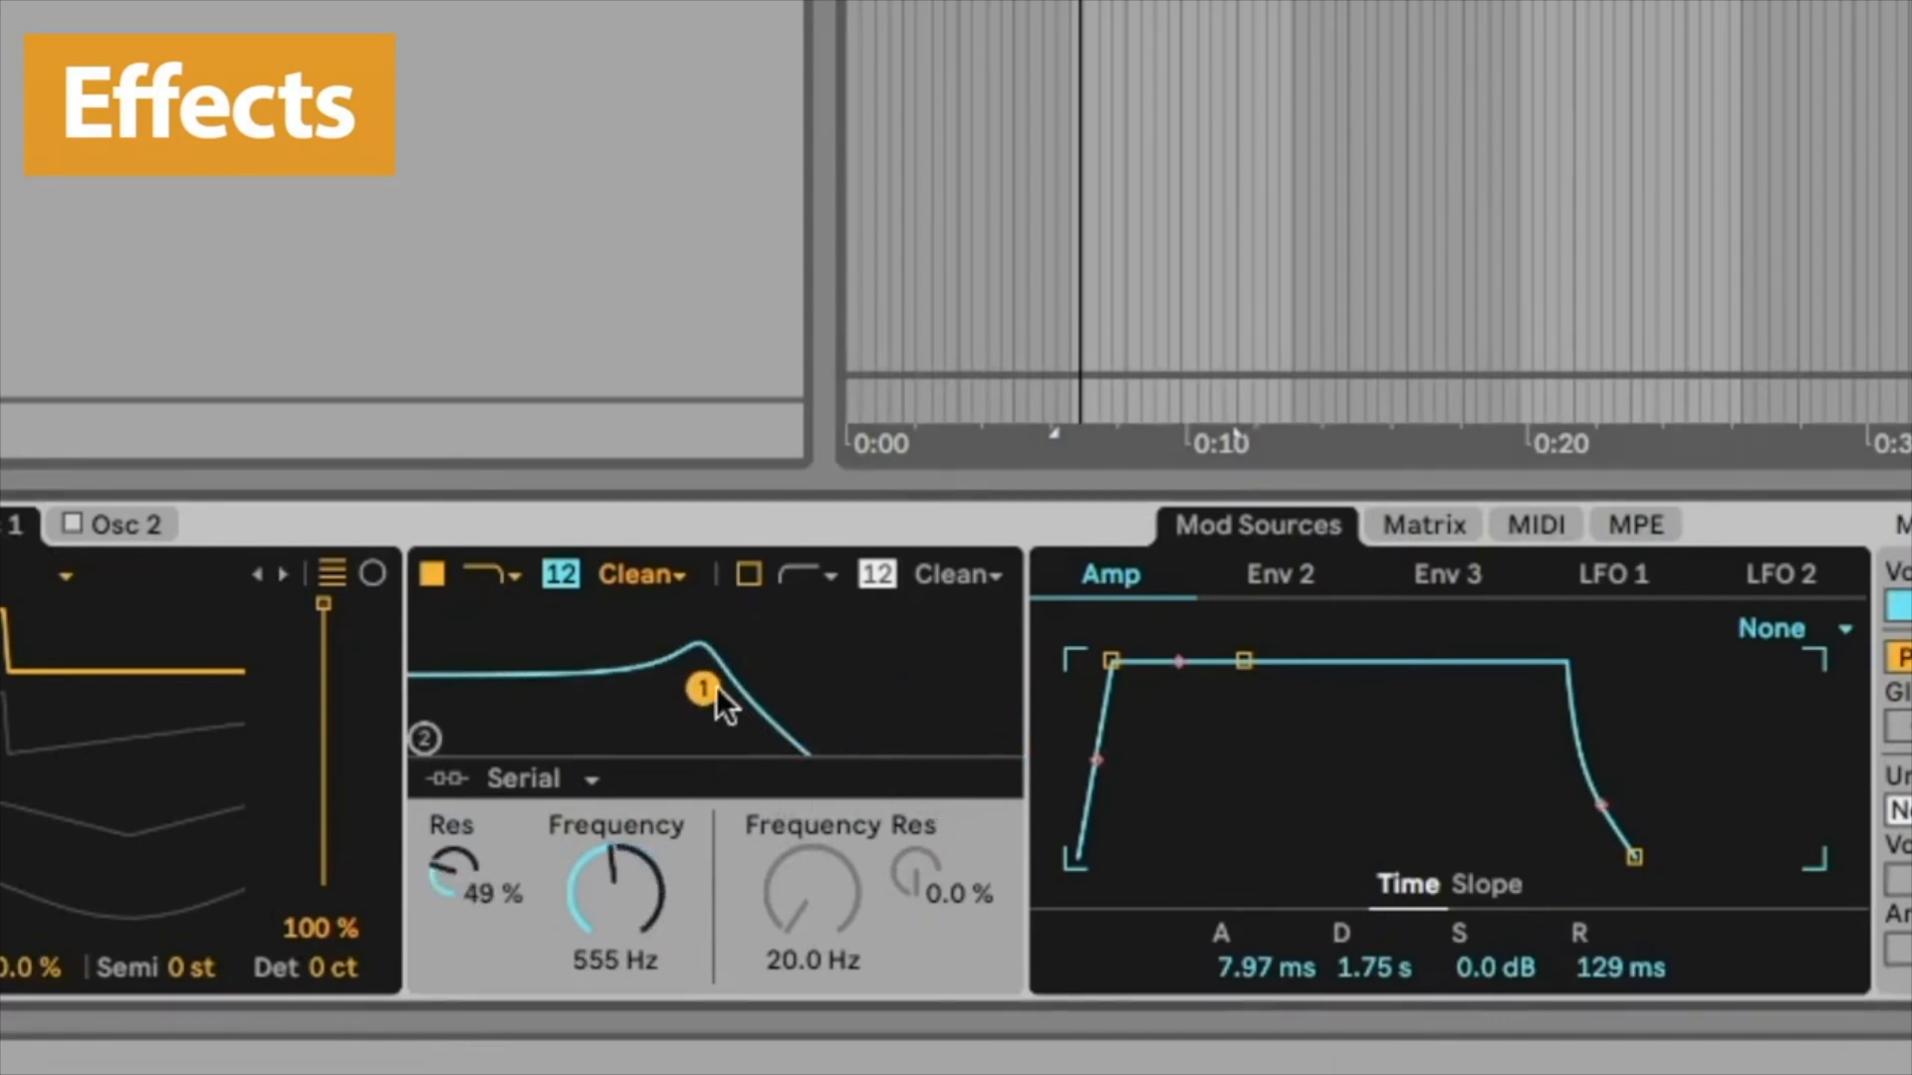
drag(716, 686, 708, 692)
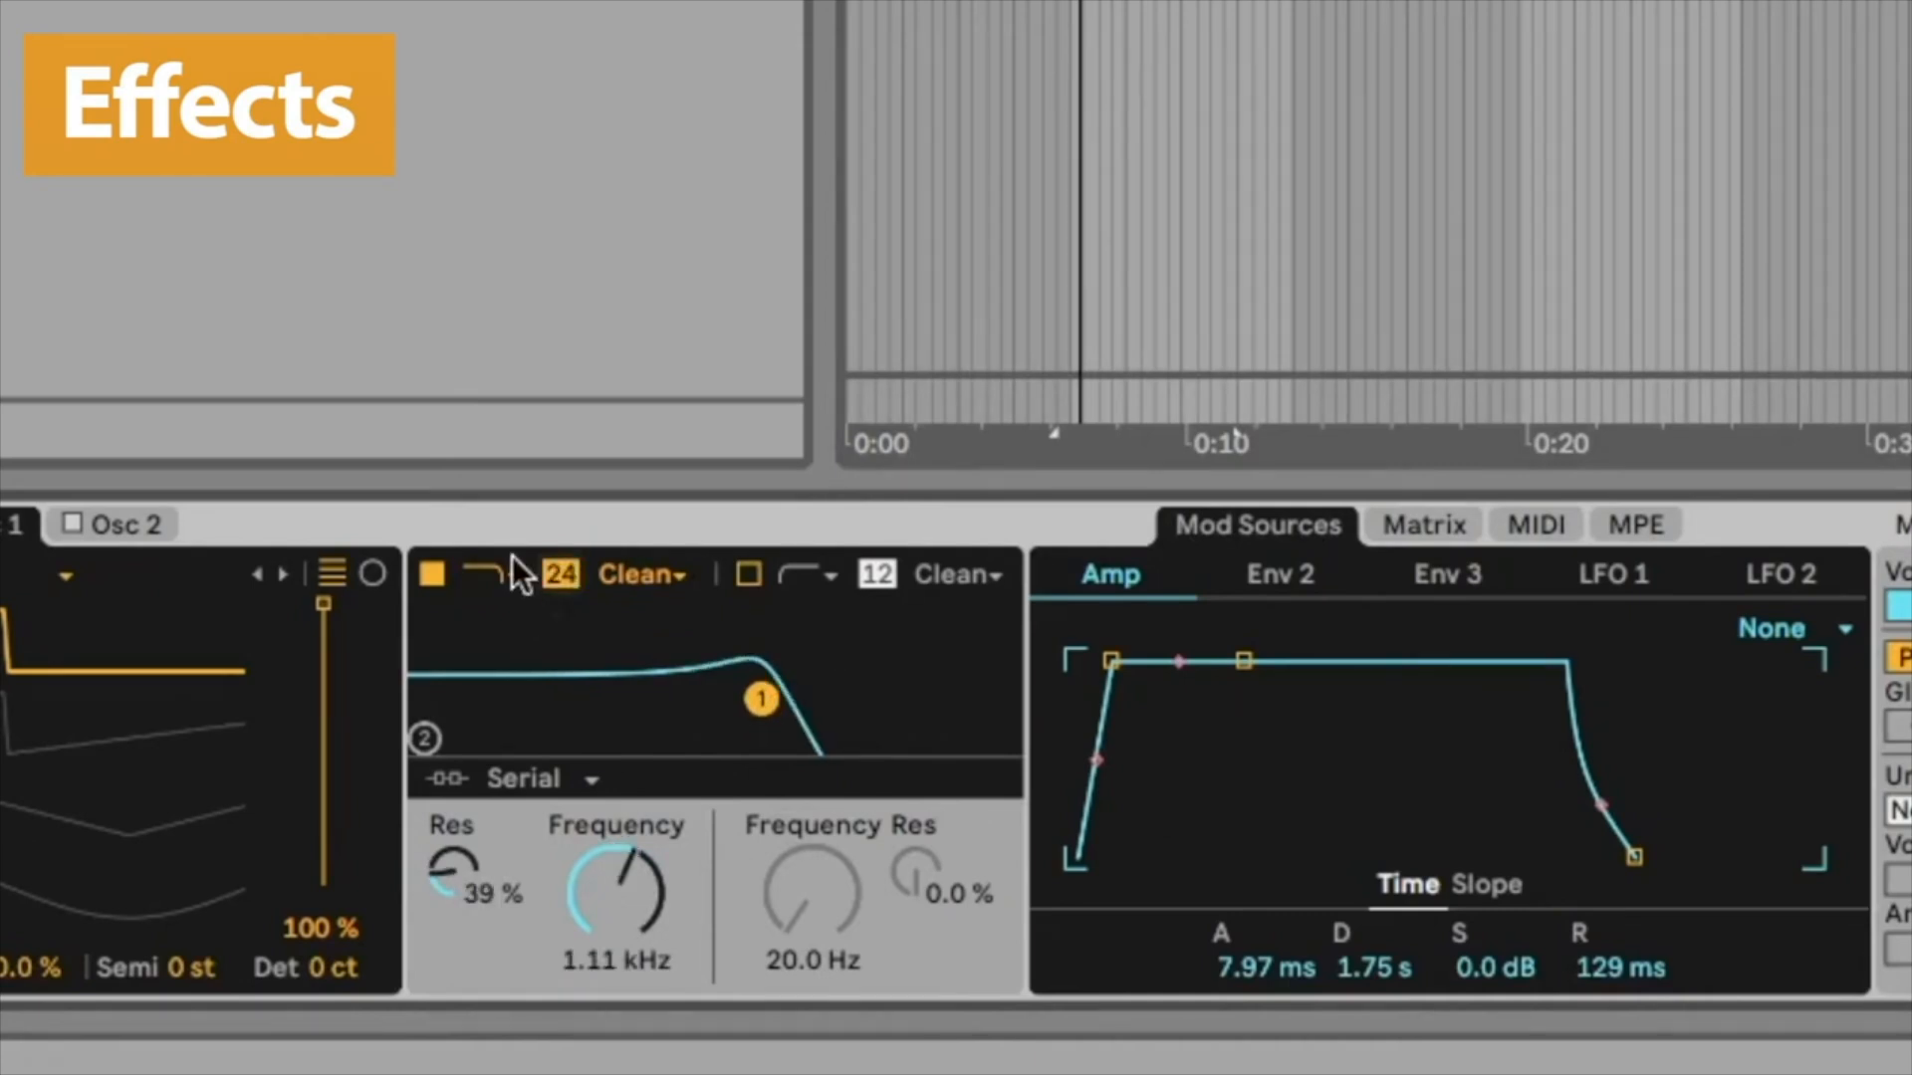
Step: Switch Filter 1 off and back on to compare, and open the Audio Effects browser category
click(498, 574)
click(503, 734)
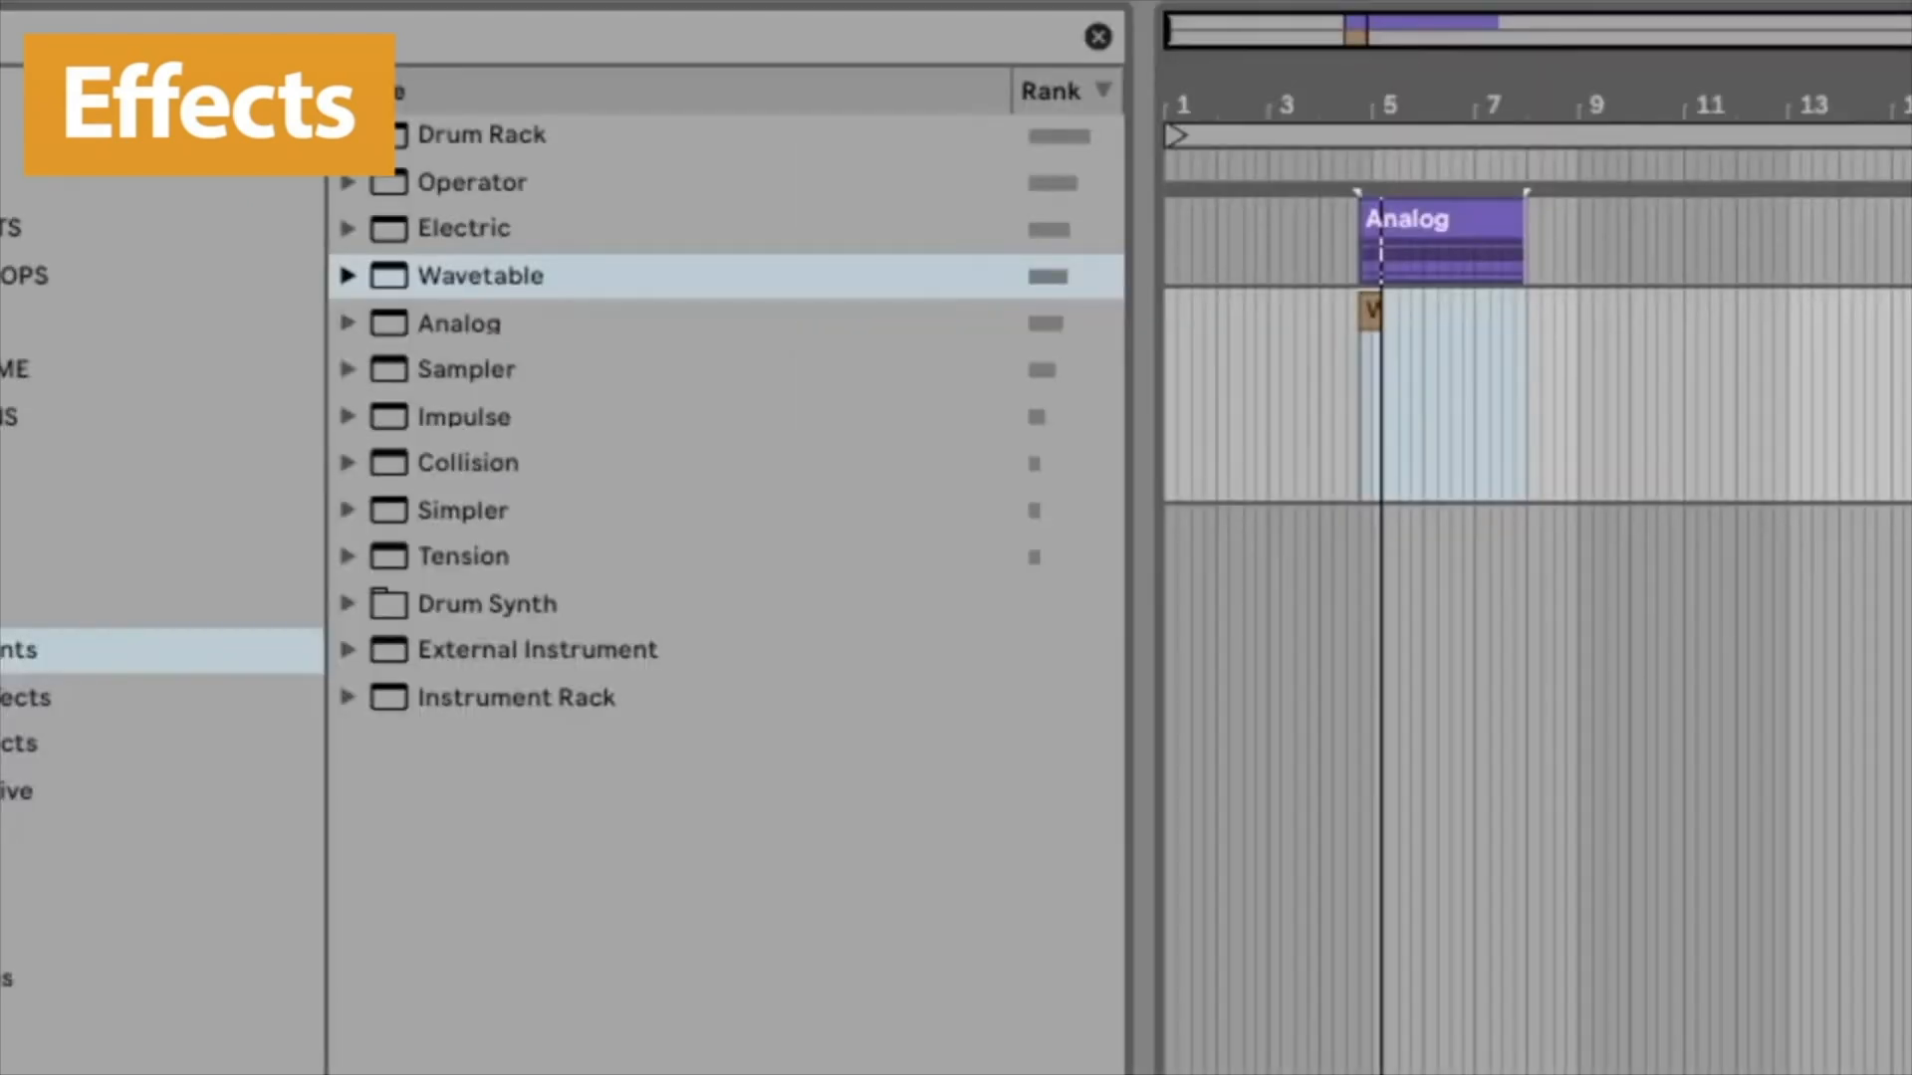
click(22, 698)
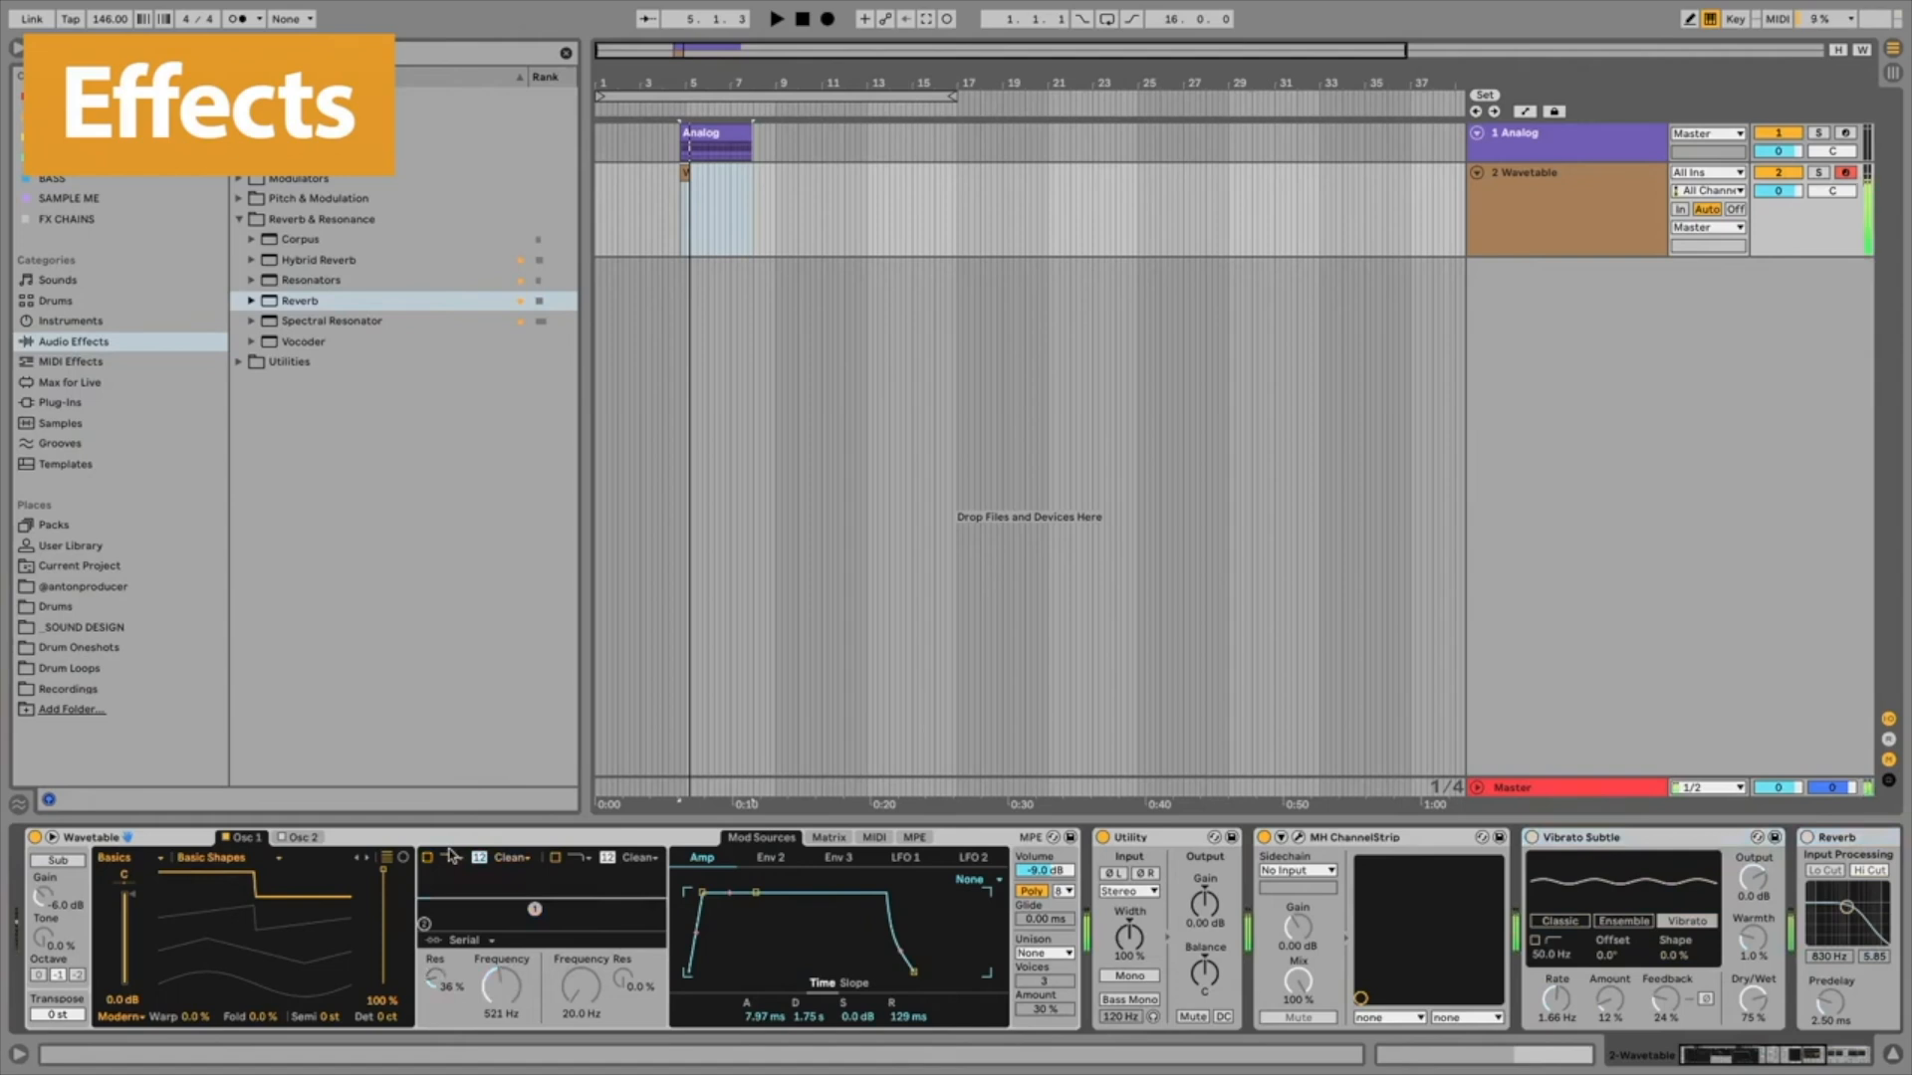
click(427, 857)
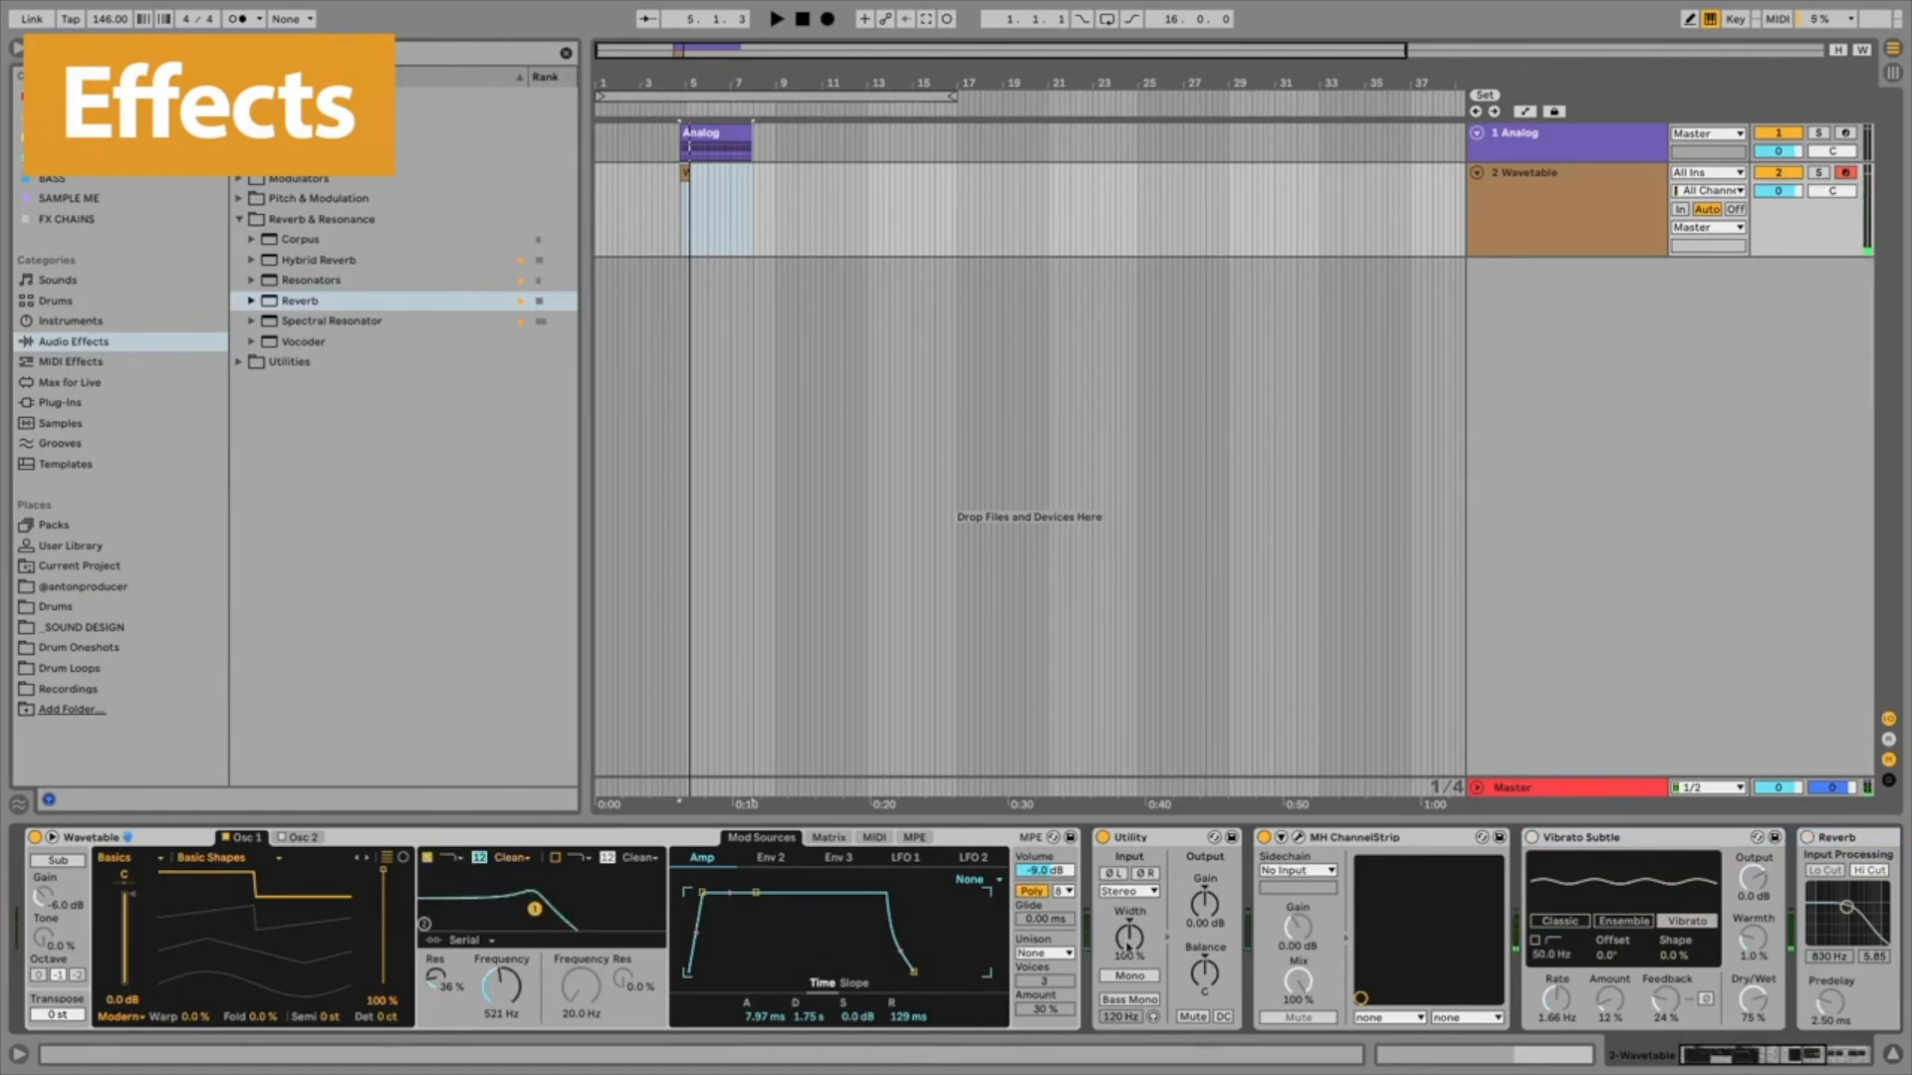
Step: Move the Redux device ahead of the Reverb in the track's device chain
click(1685, 1056)
click(1363, 840)
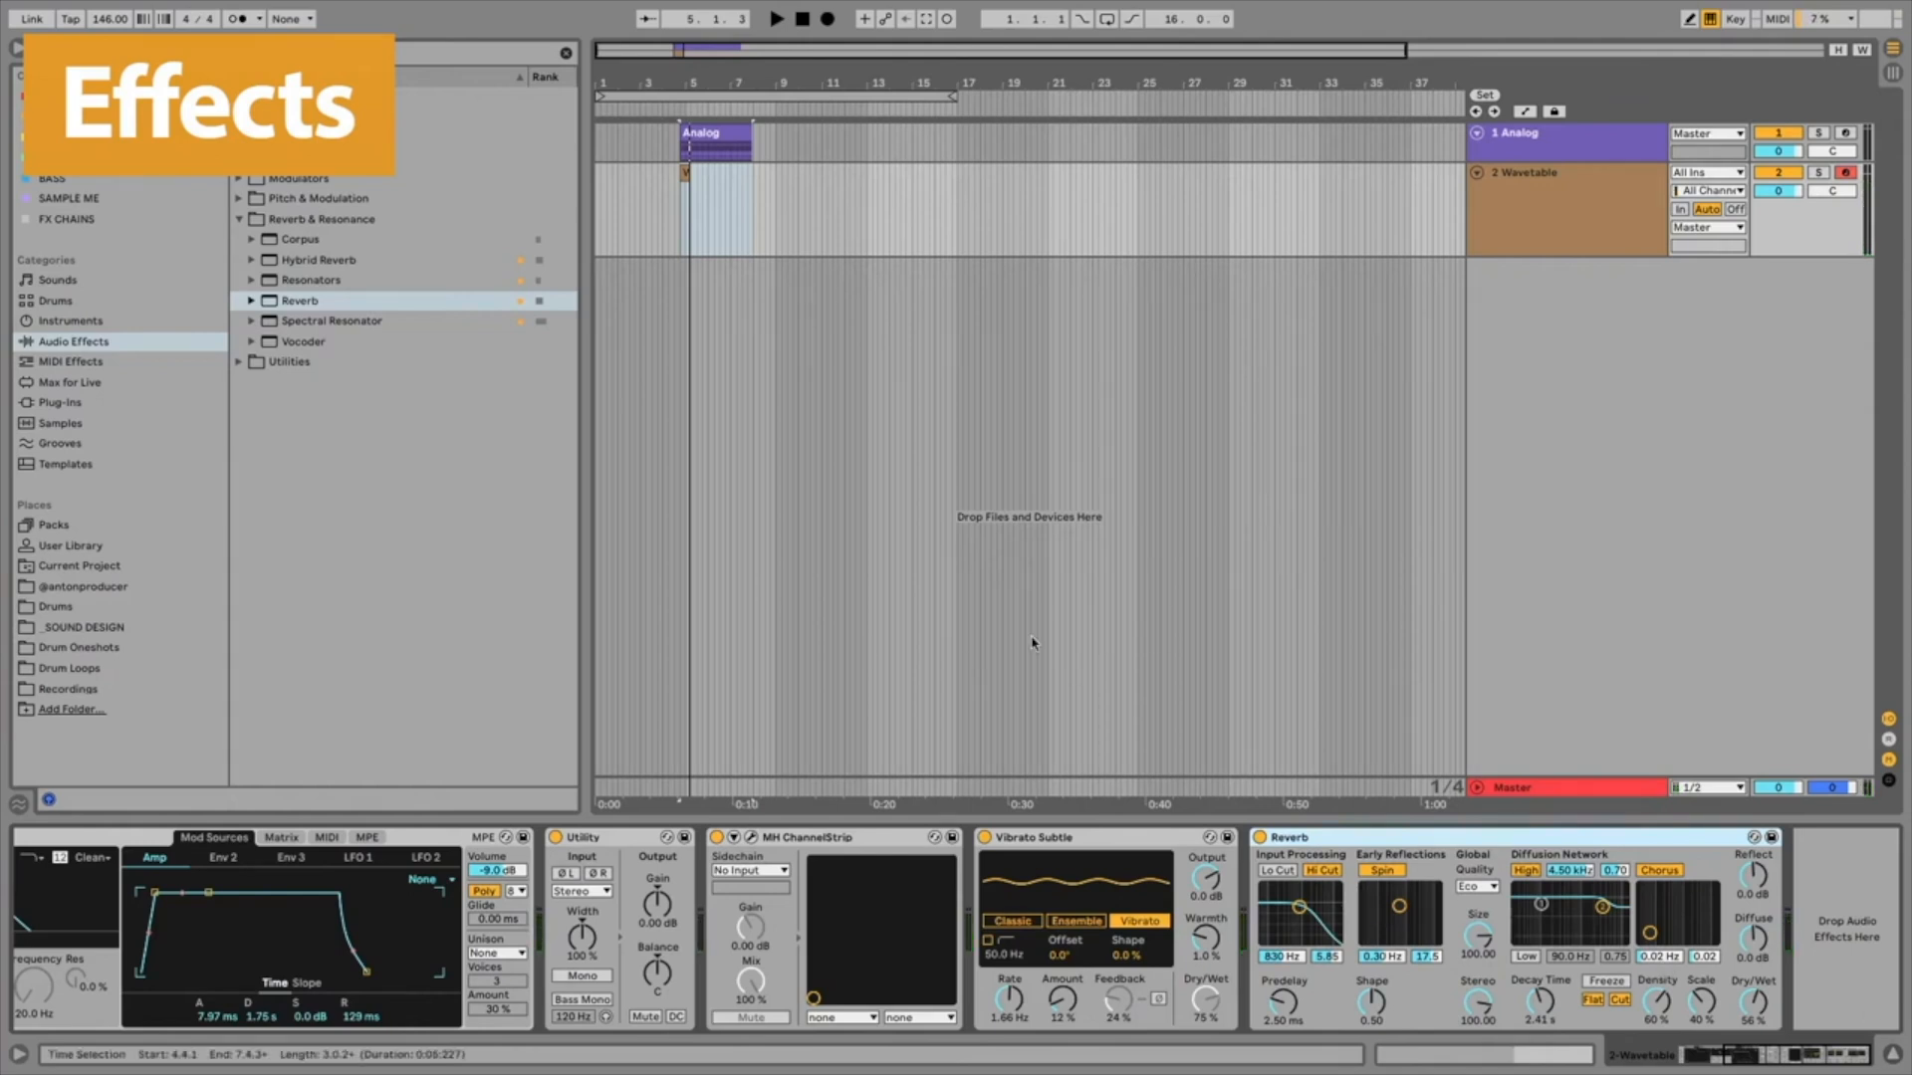
drag(1765, 1058, 1707, 1042)
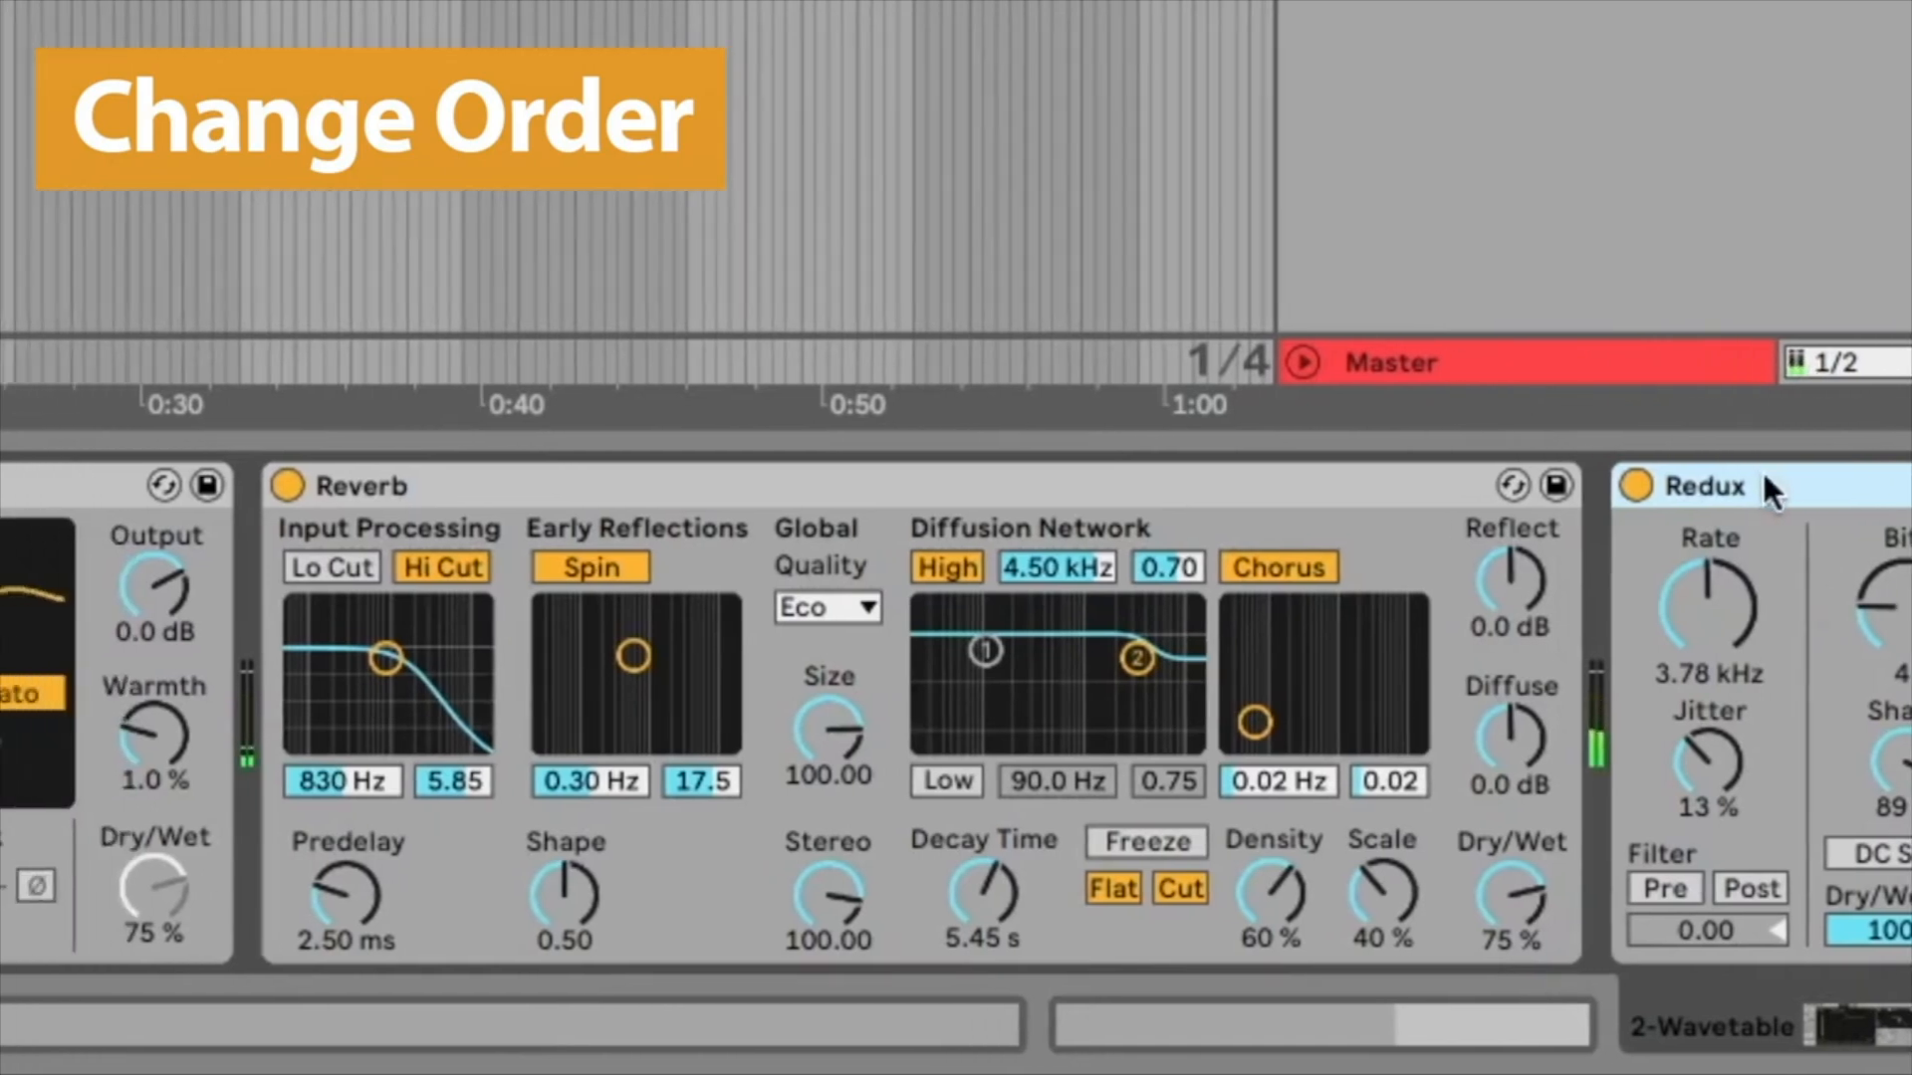
drag(1762, 475, 123, 550)
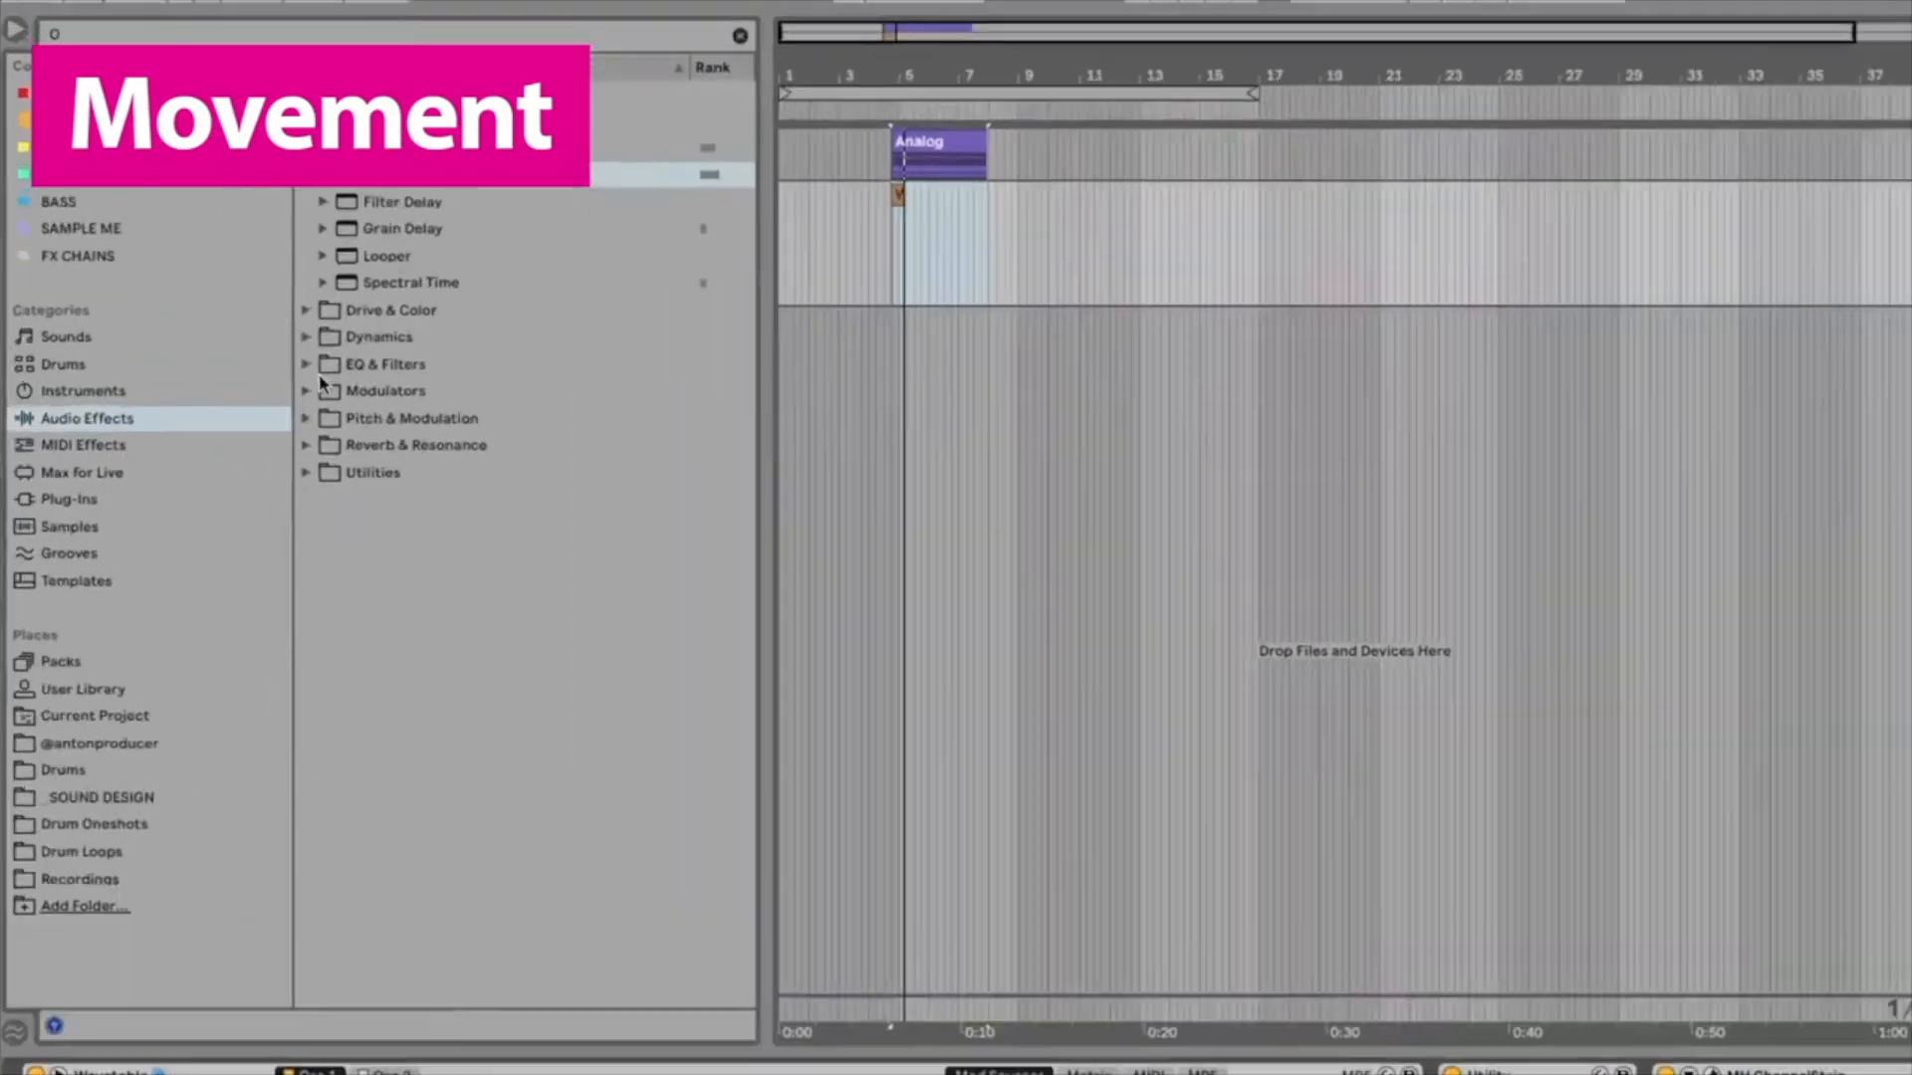
Step: Load the LFO device from the Audio Effects Modulators folder onto the Wavetable track
click(307, 390)
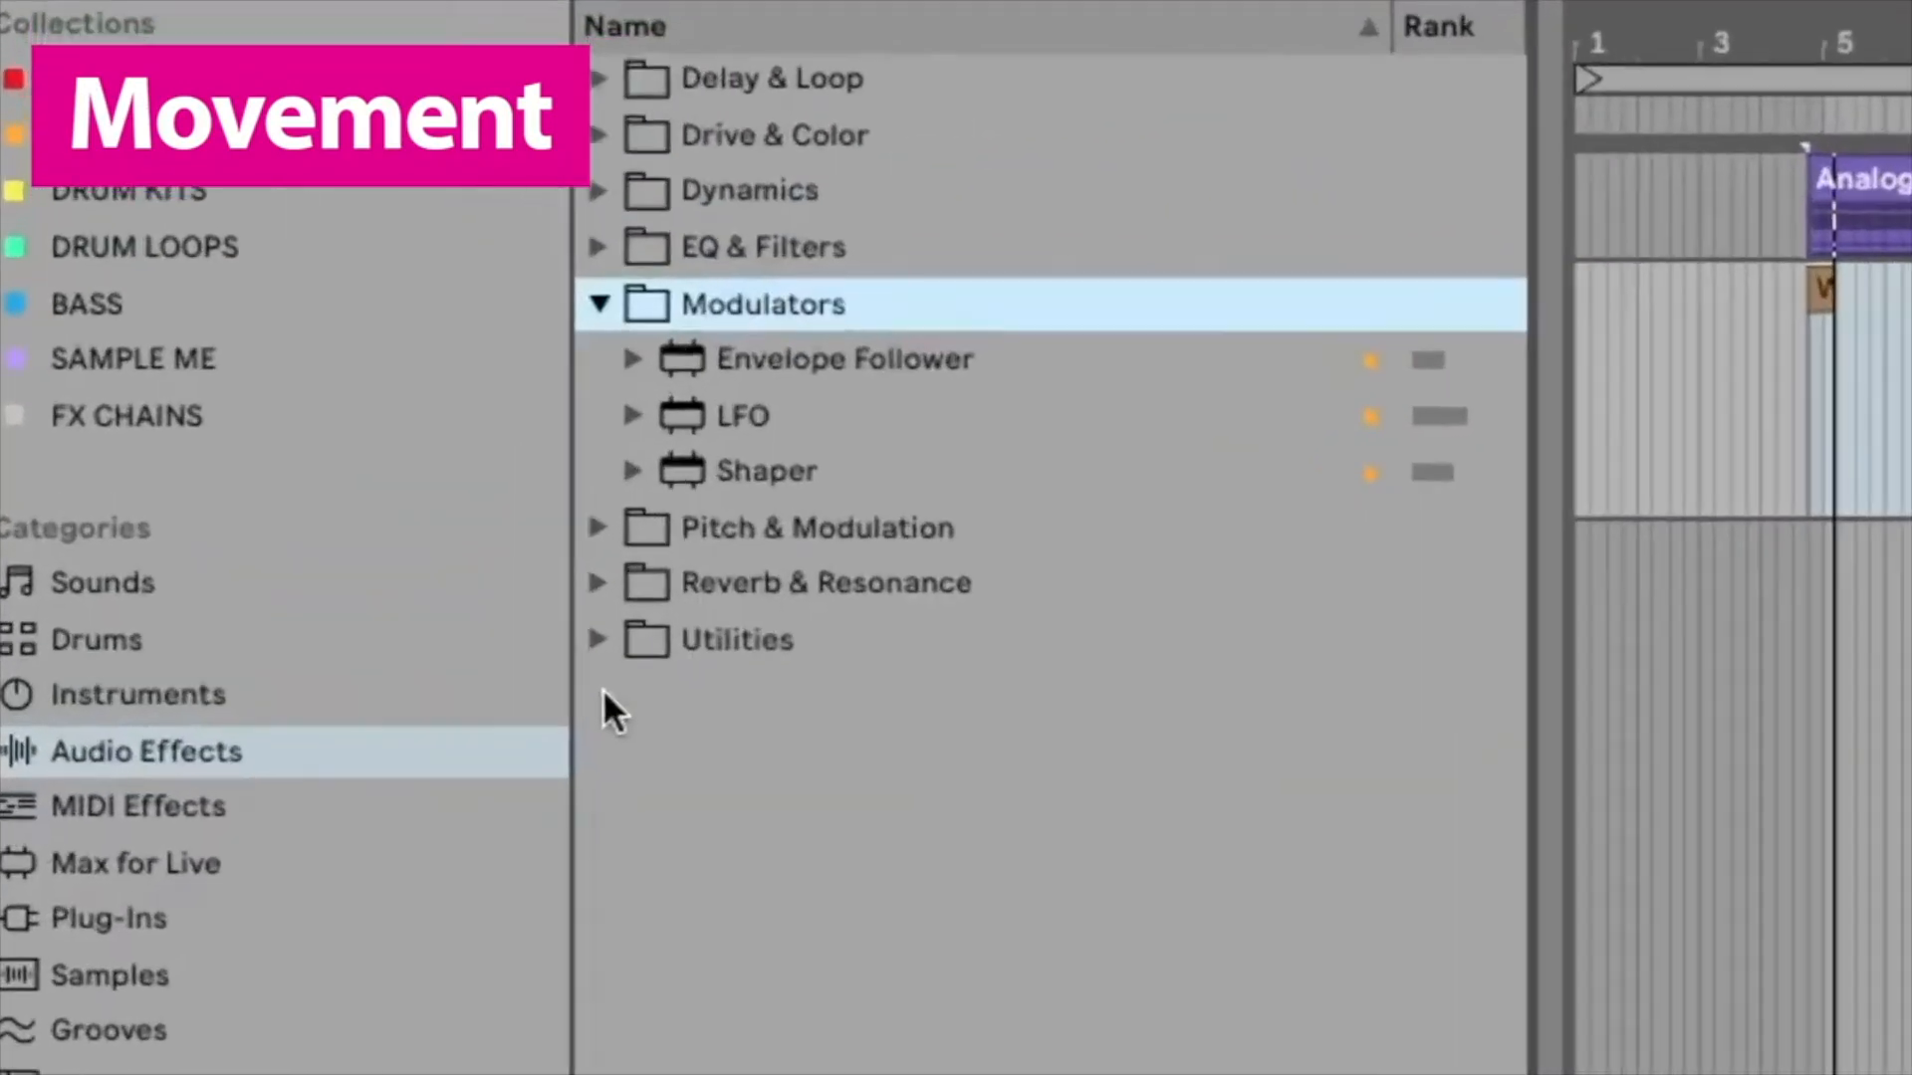
click(742, 414)
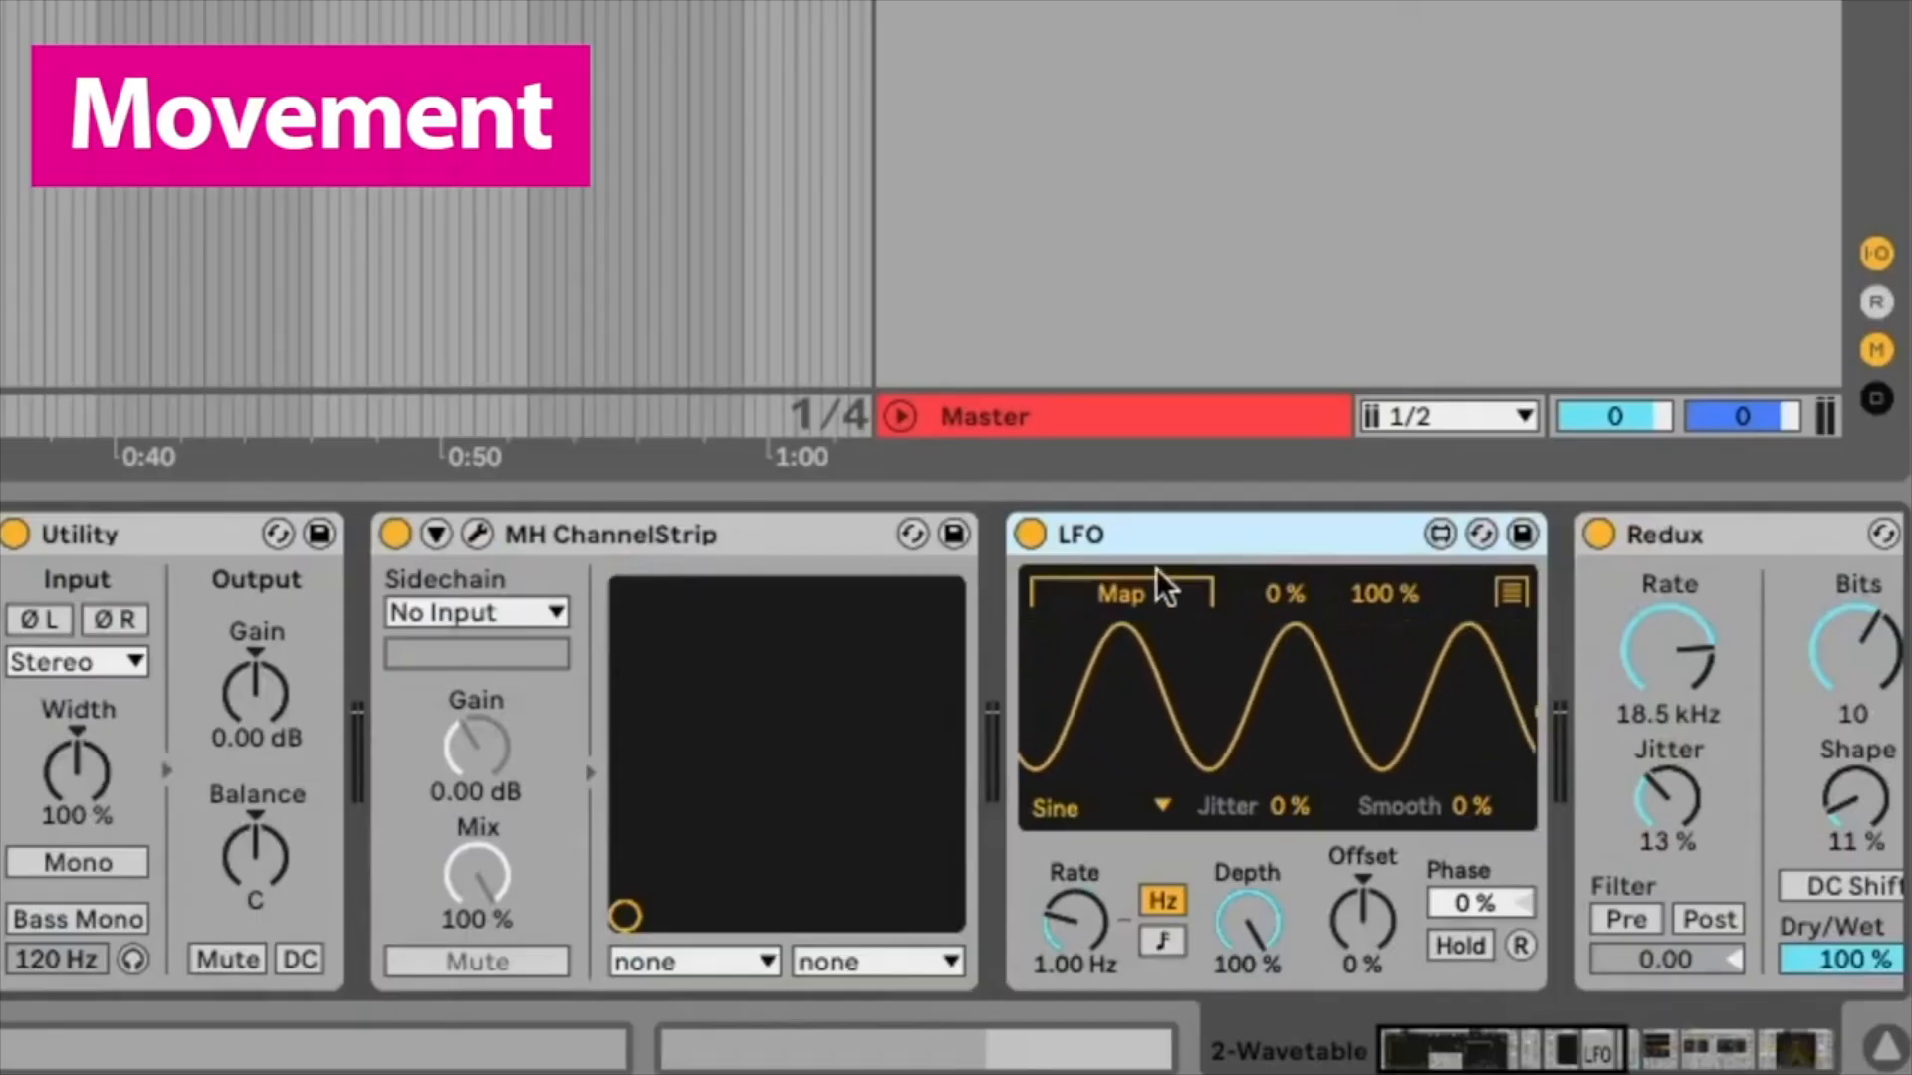
click(1161, 590)
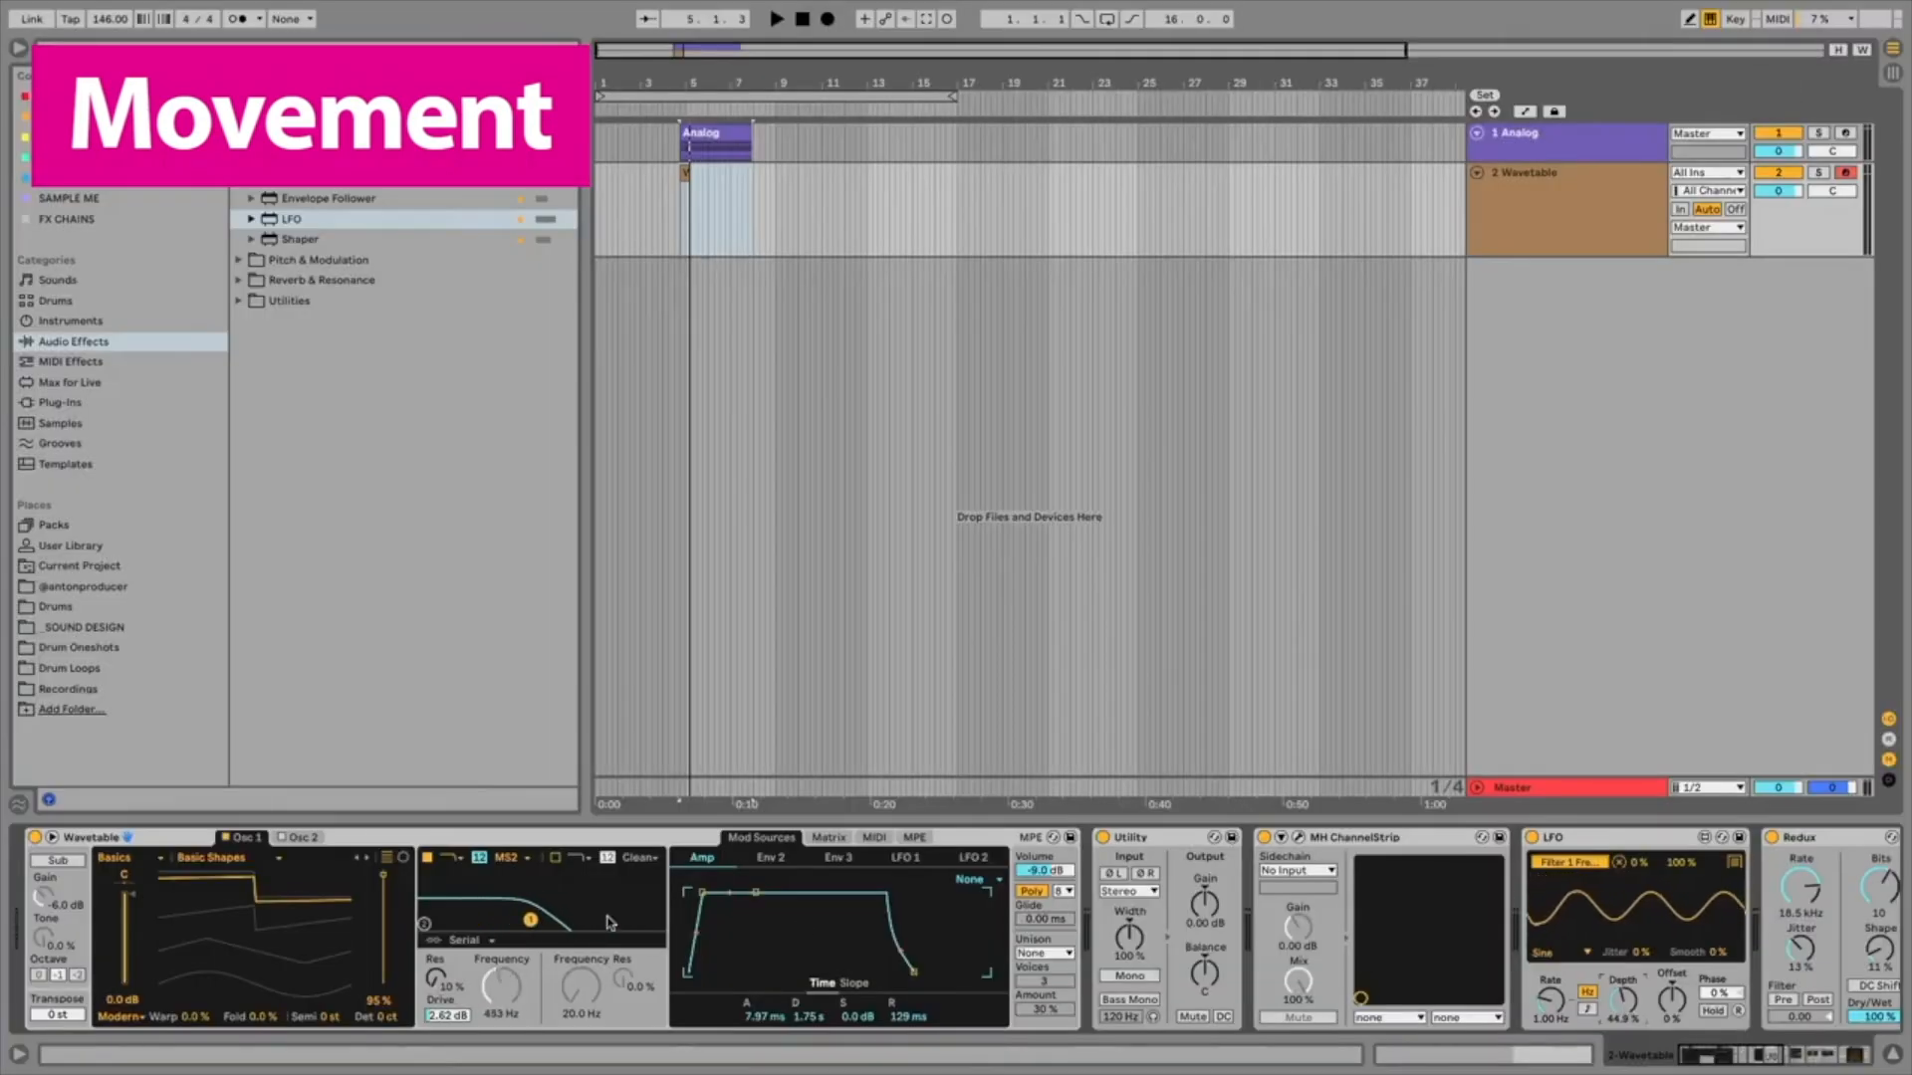
Step: Reduce the LFO's modulation depth to about 16.5%
drag(1623, 1000, 1623, 1043)
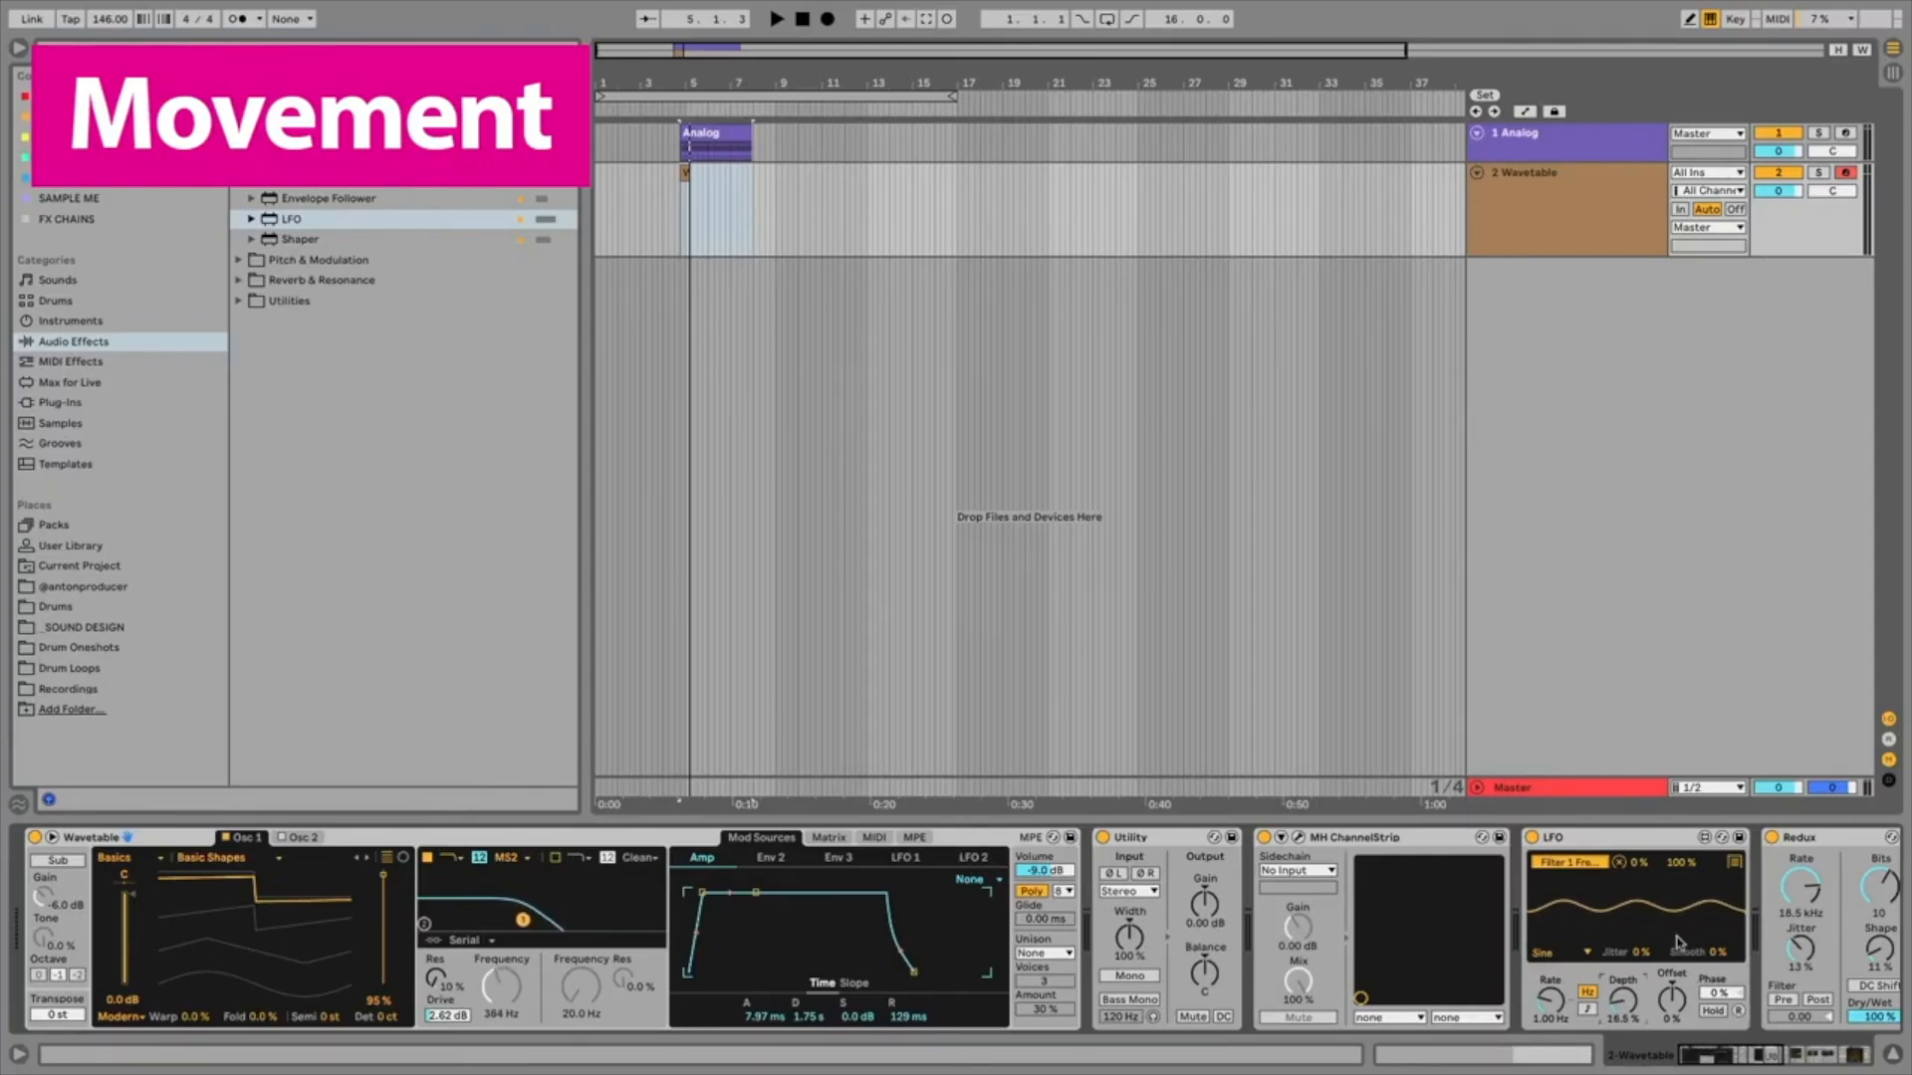
click(1571, 952)
click(1569, 923)
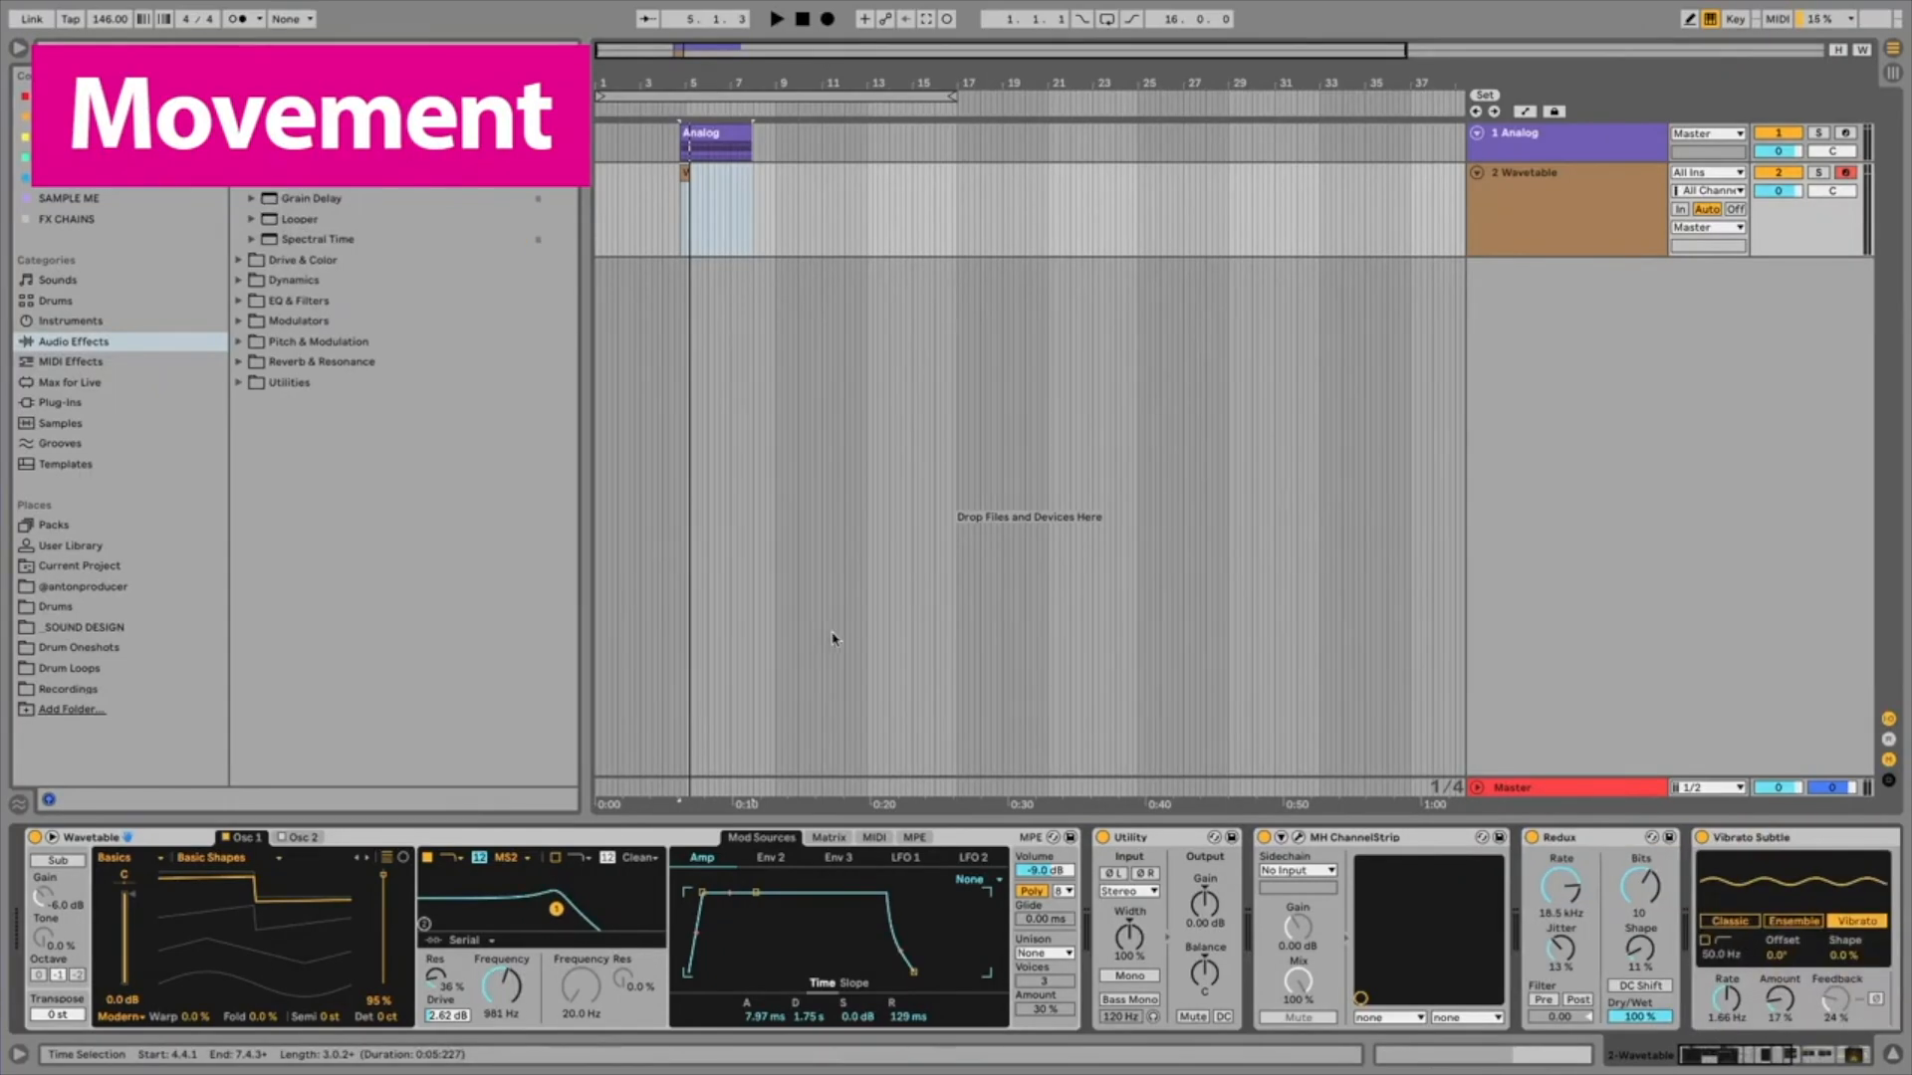
click(1571, 225)
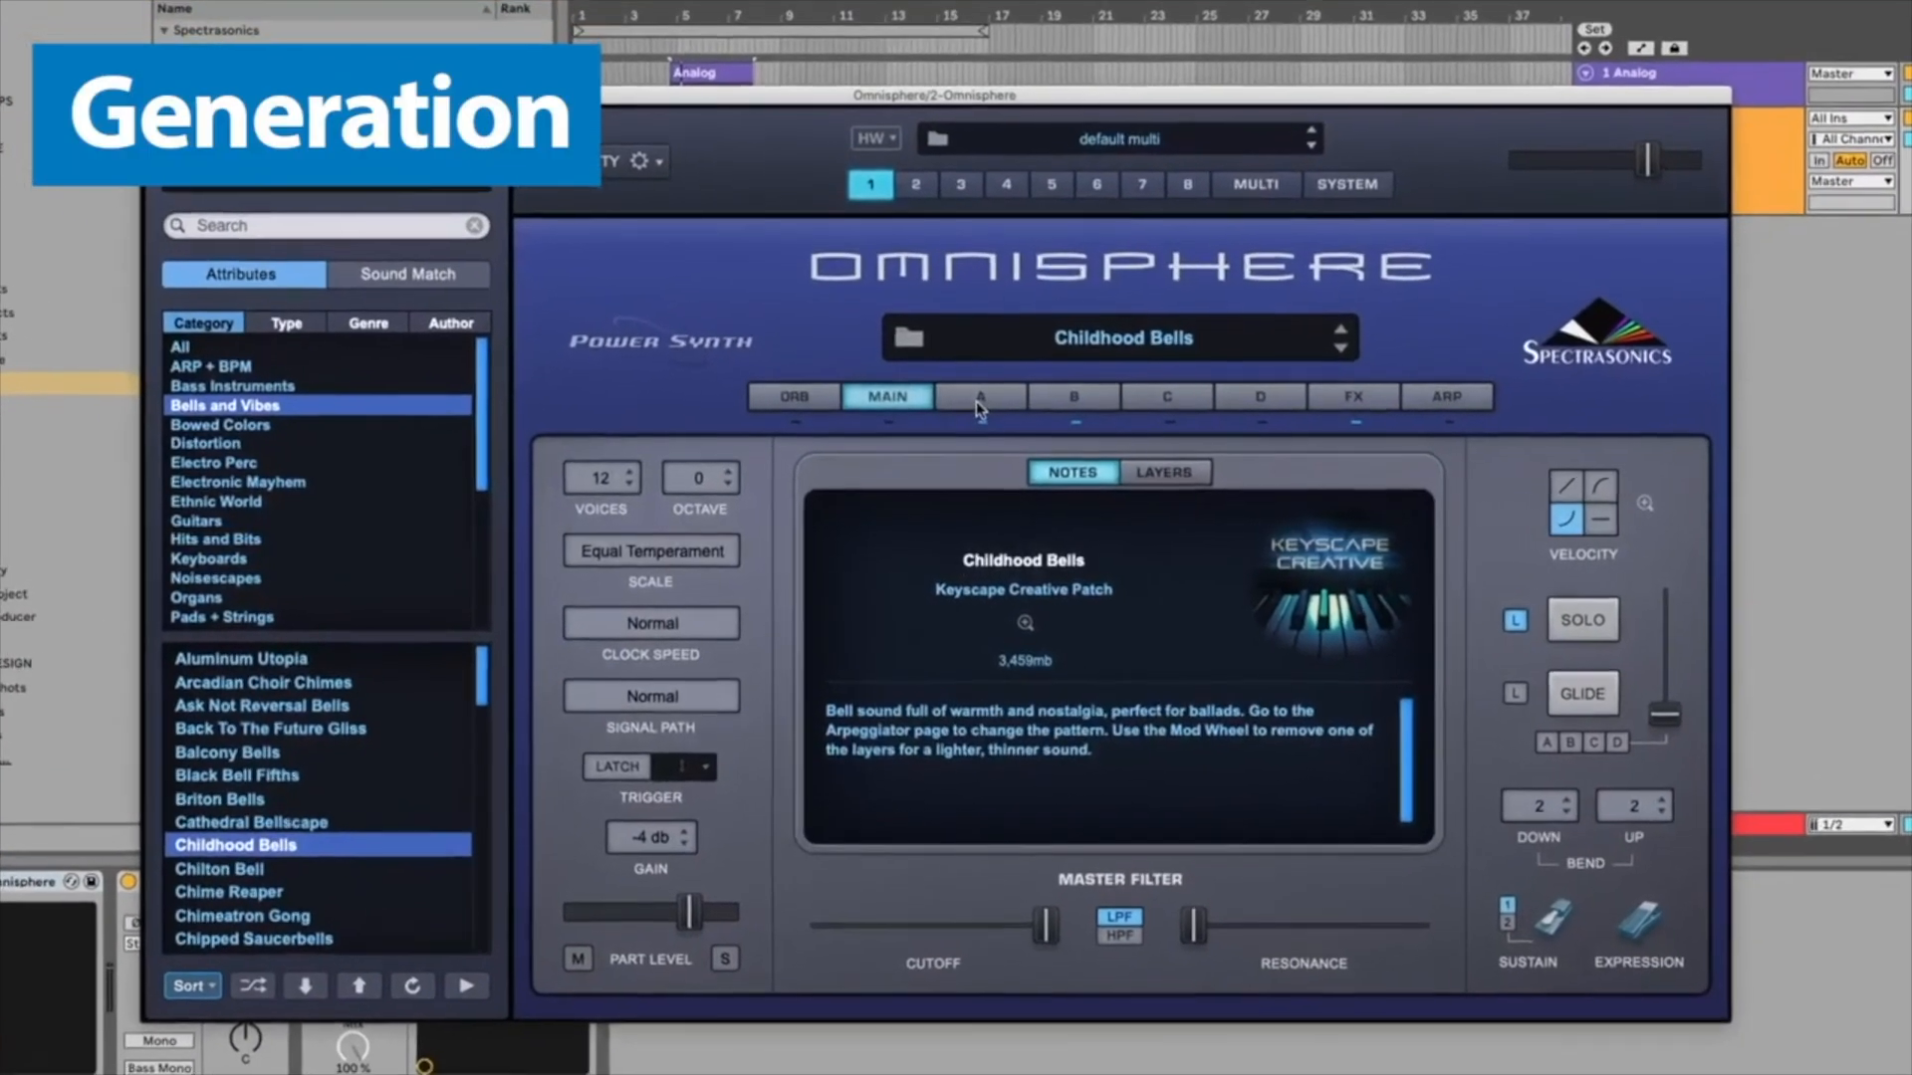
Step: Open Layer A's oscillator sound source browser in Omnisphere and close it again
click(980, 397)
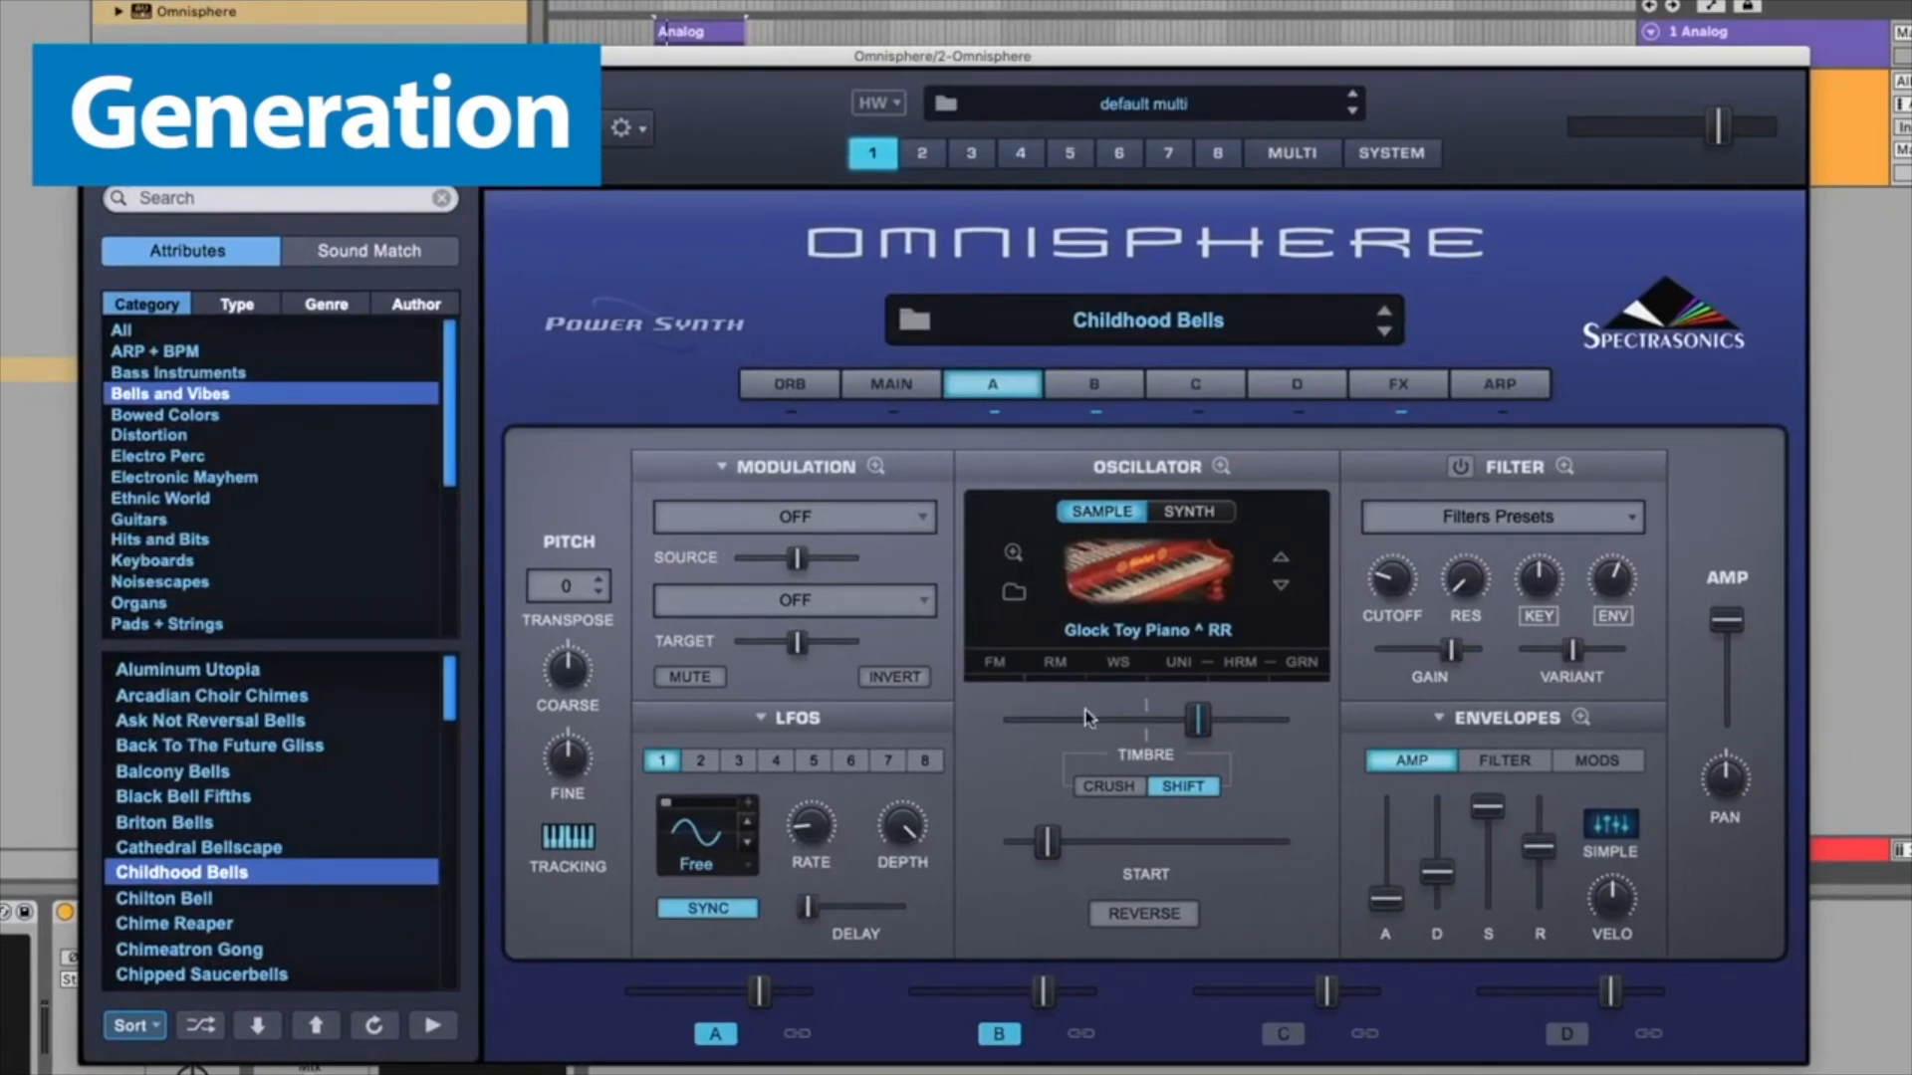
click(1123, 538)
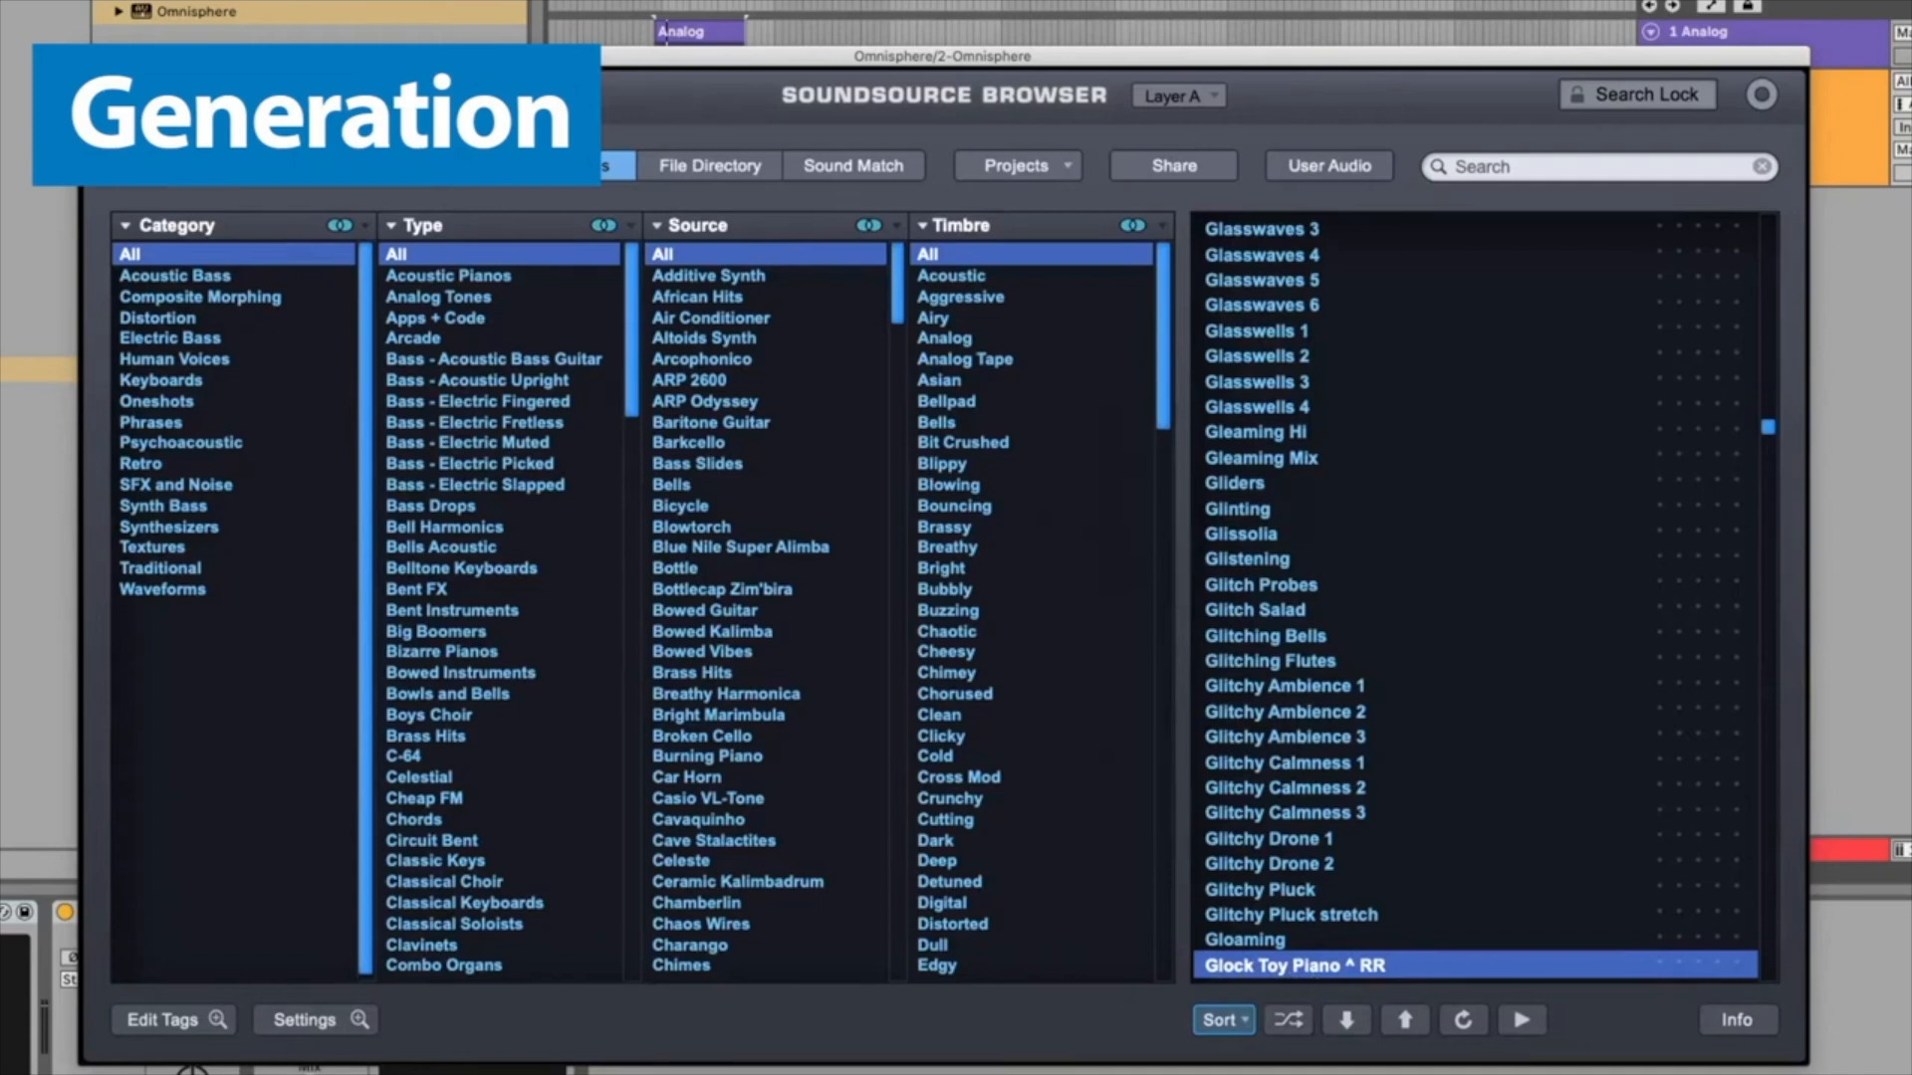
click(1762, 95)
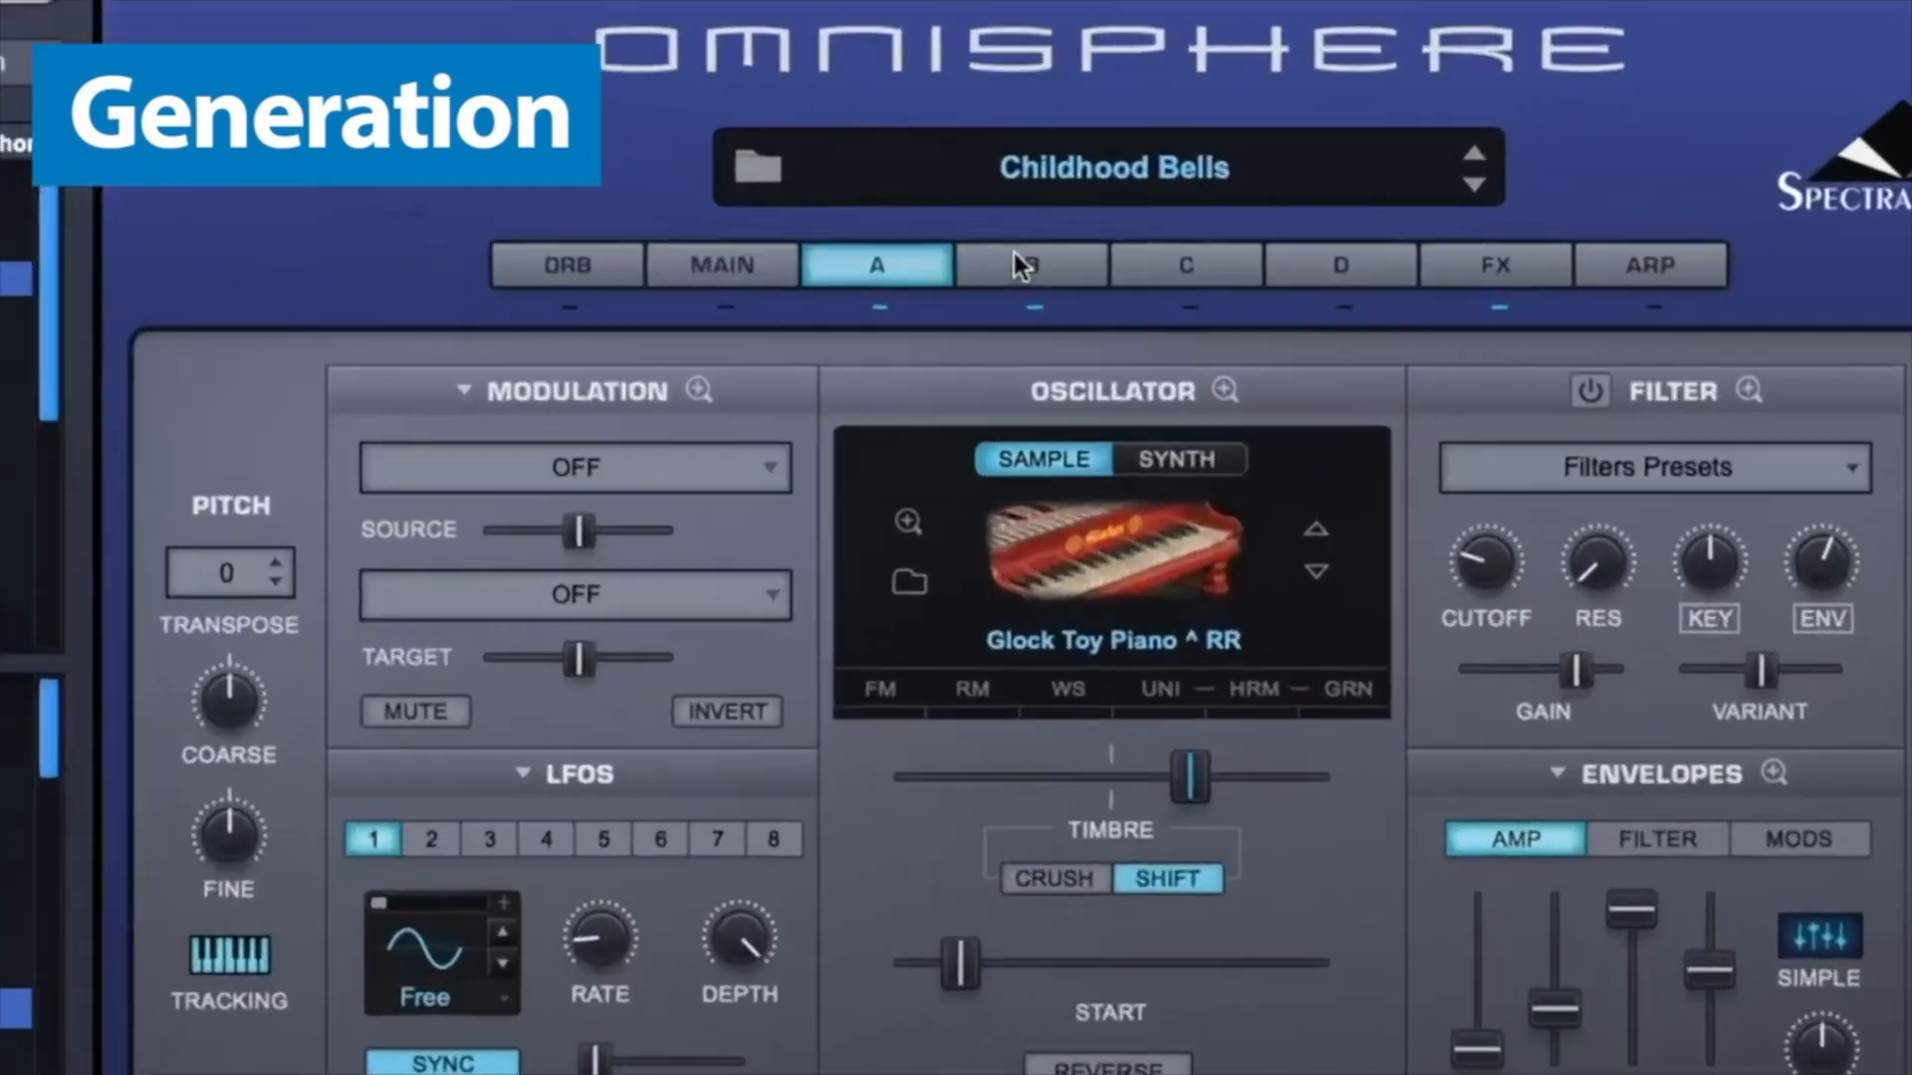
Step: On Layer B, load the LPF Juicy 36db filter preset and lower its cutoff to about 0.346 kHz
click(1092, 384)
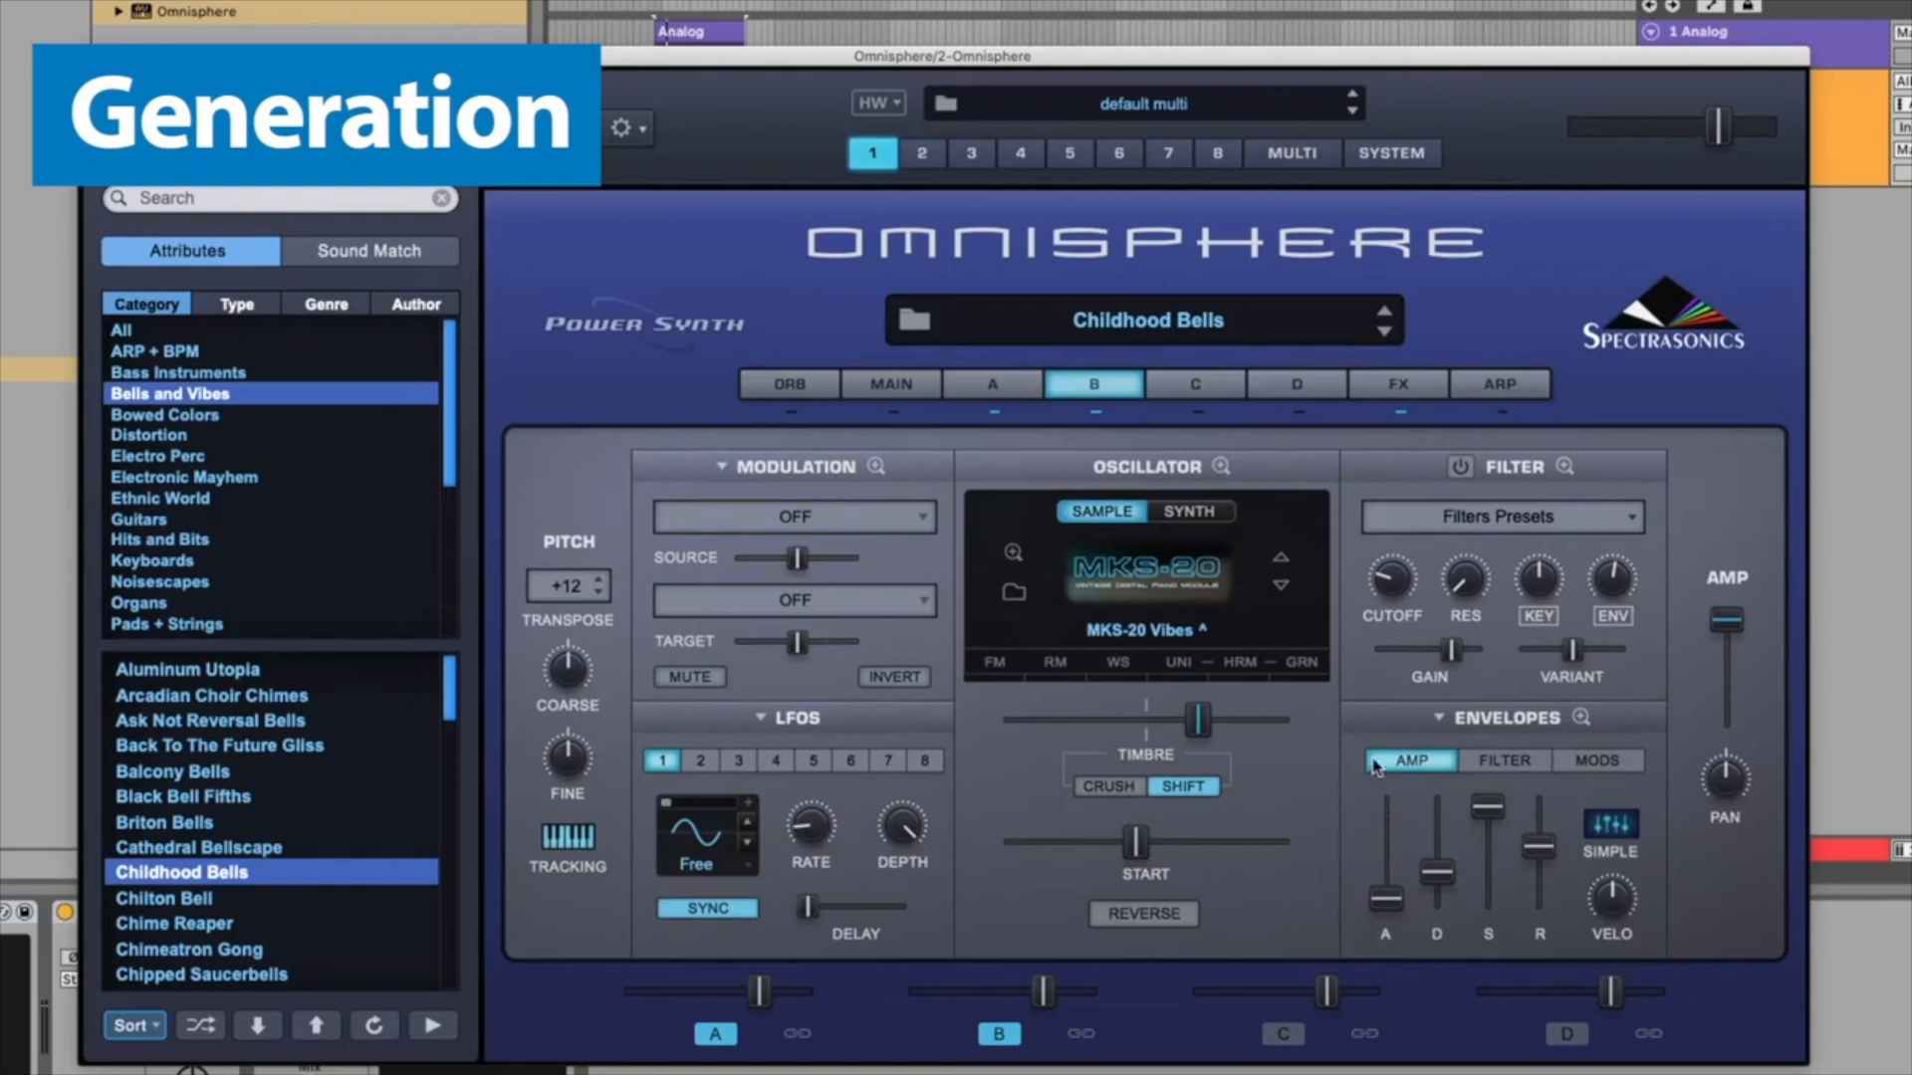
click(1488, 521)
mouse_move(1473, 518)
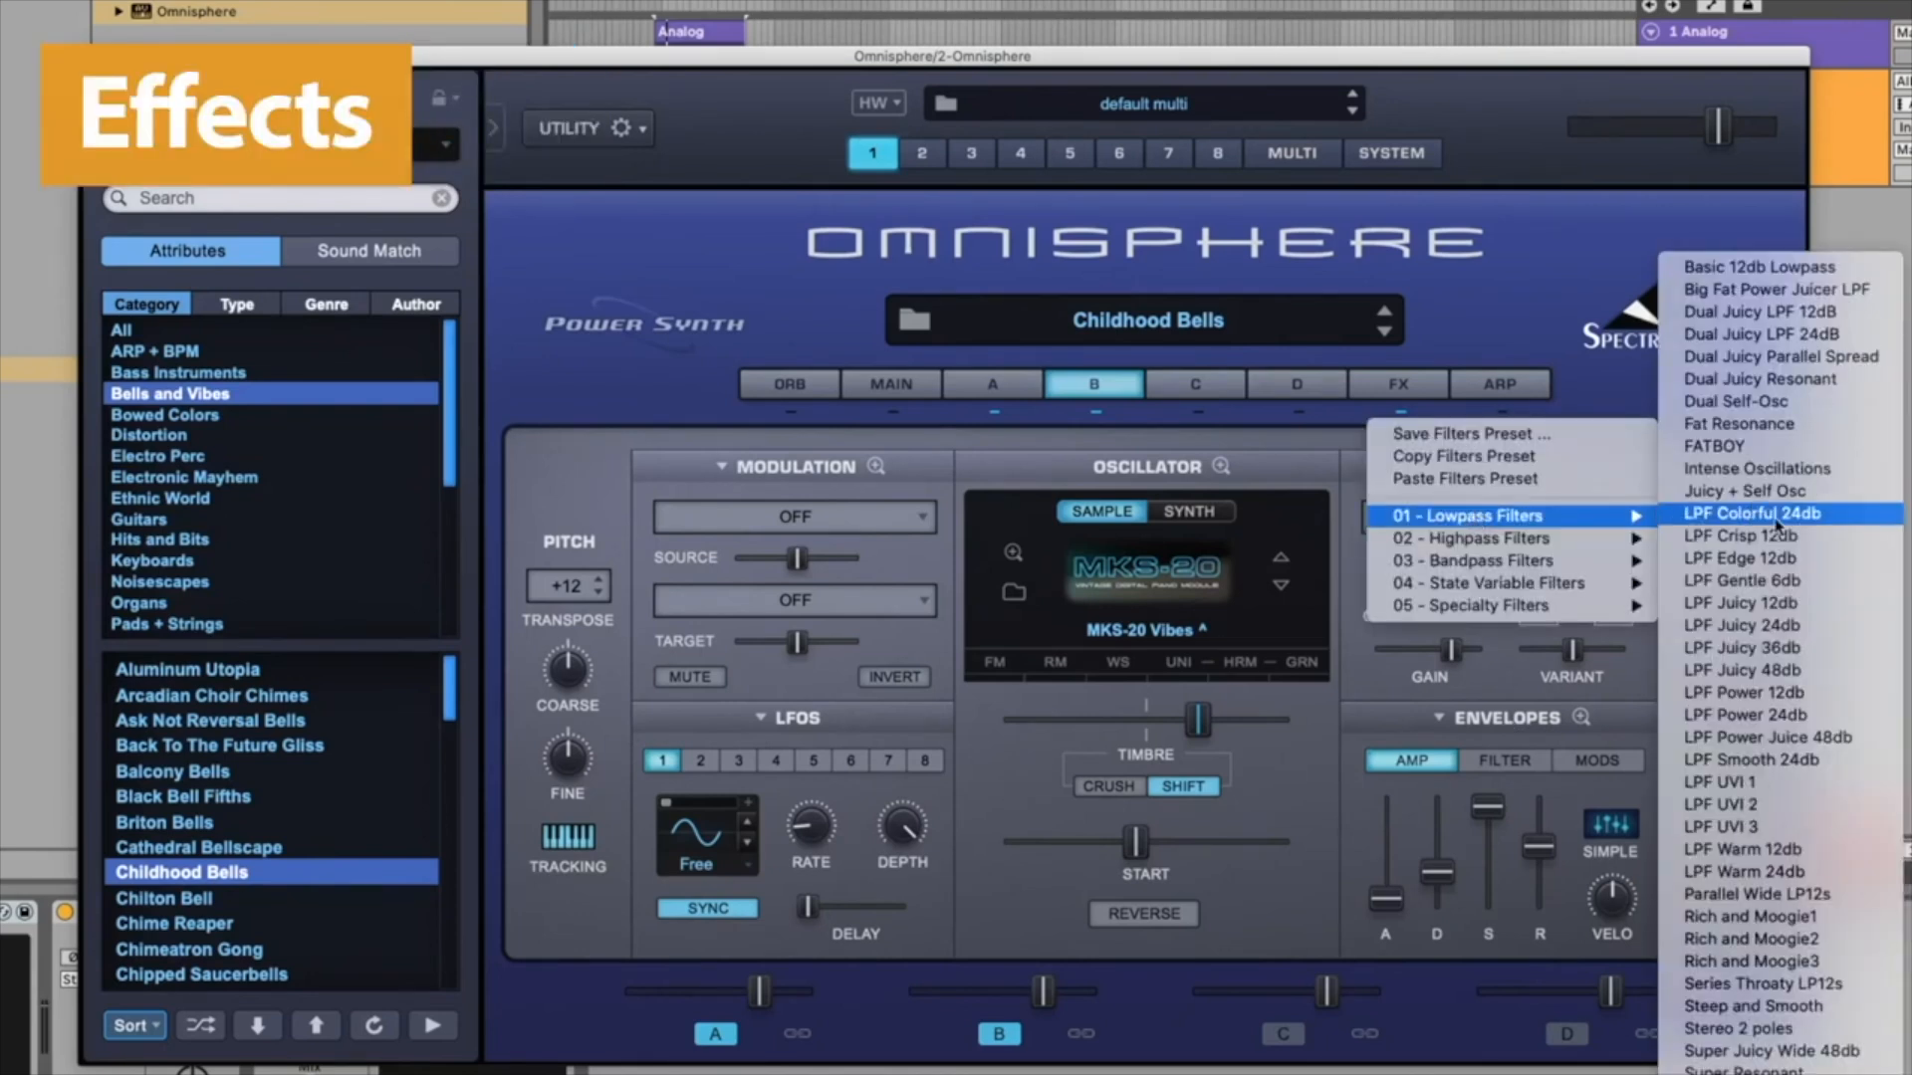
click(1741, 648)
drag(1380, 598, 1418, 472)
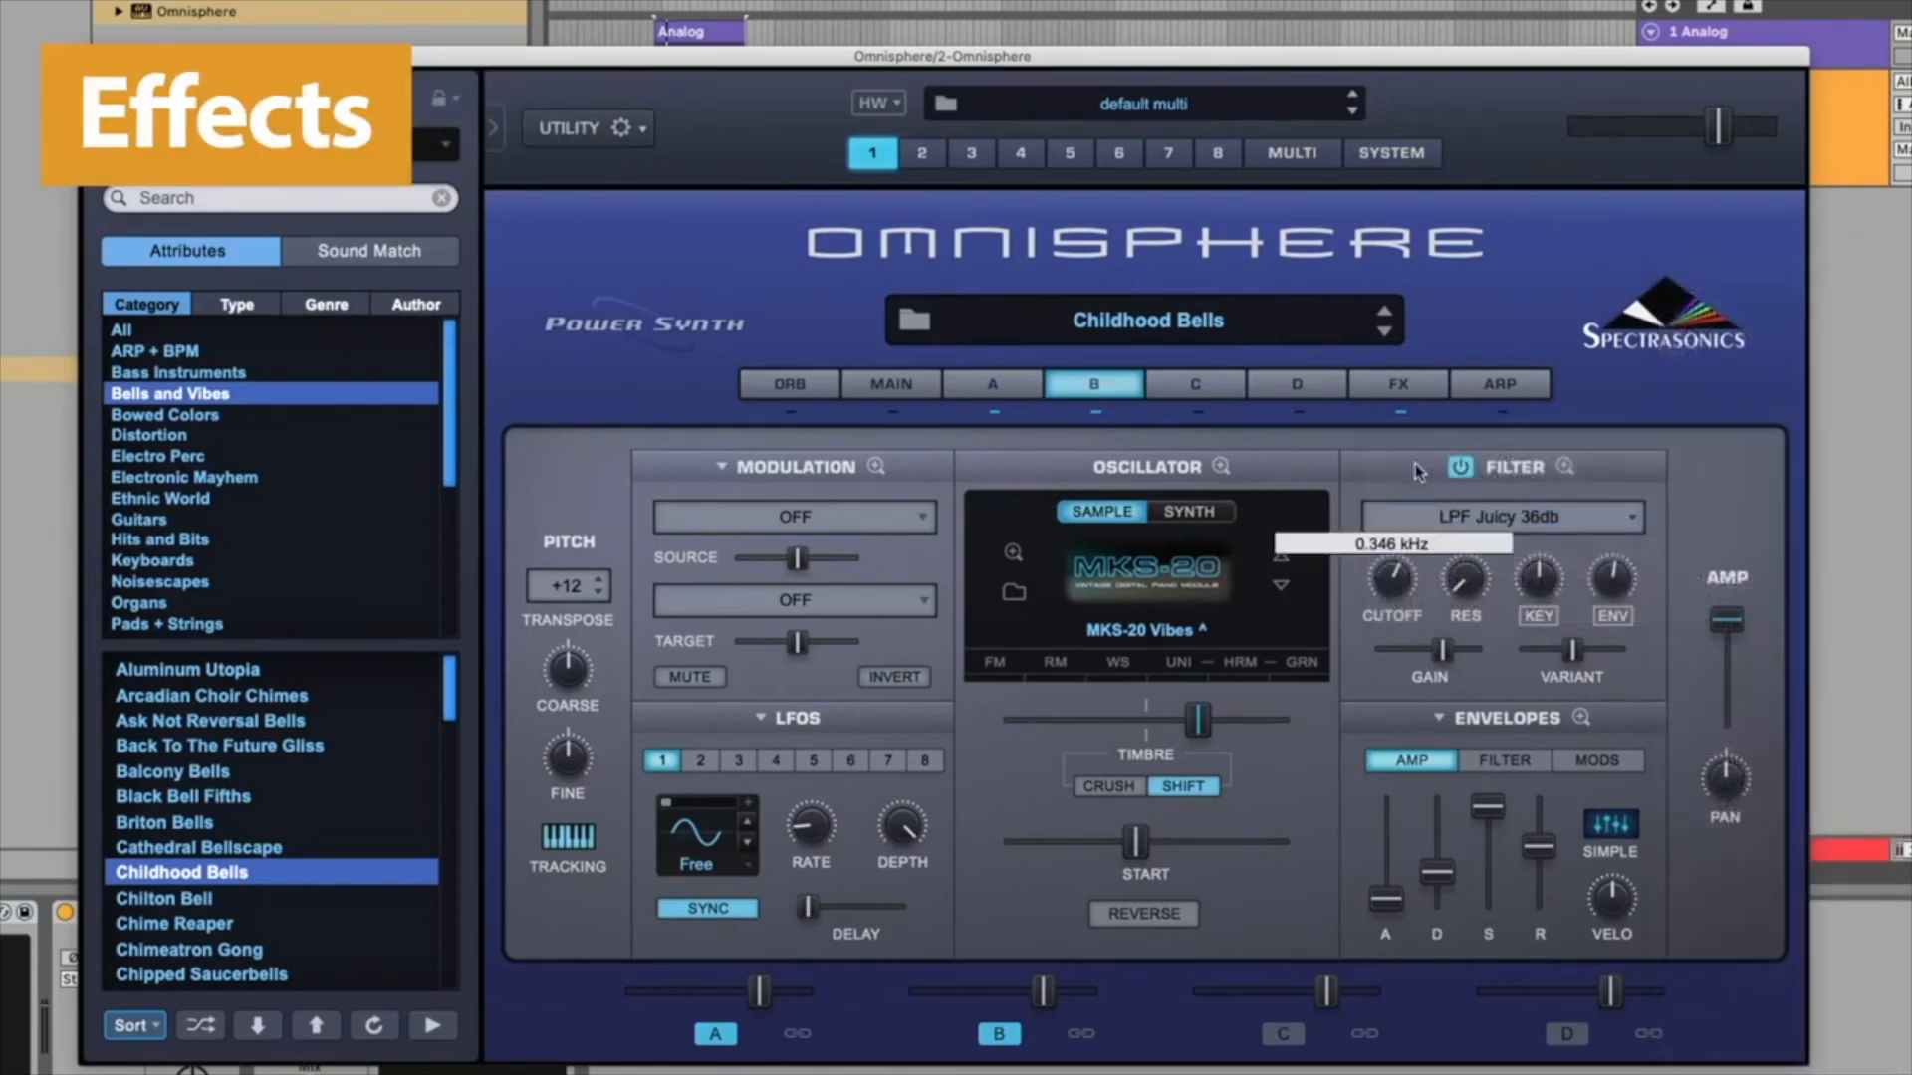
Step: Open the FX page and view Layer B's effects rack
click(1408, 390)
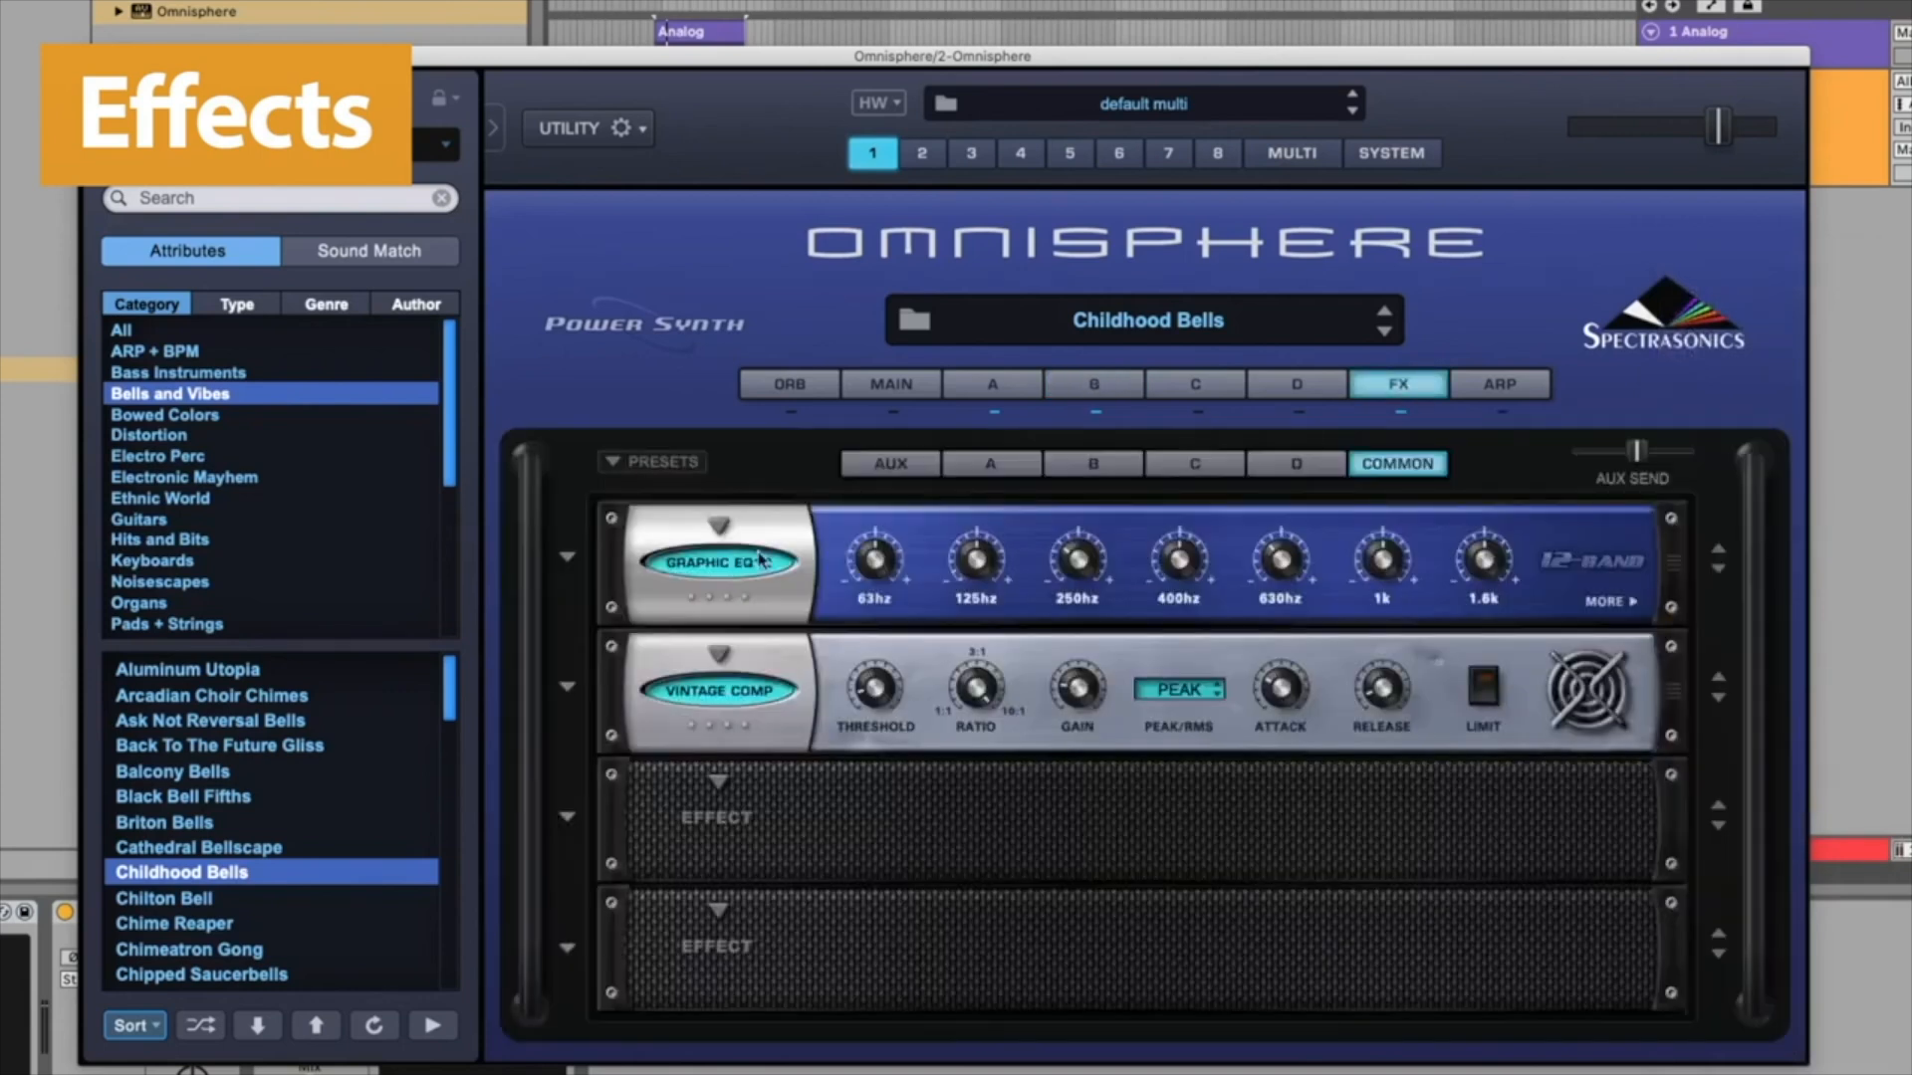
click(1096, 464)
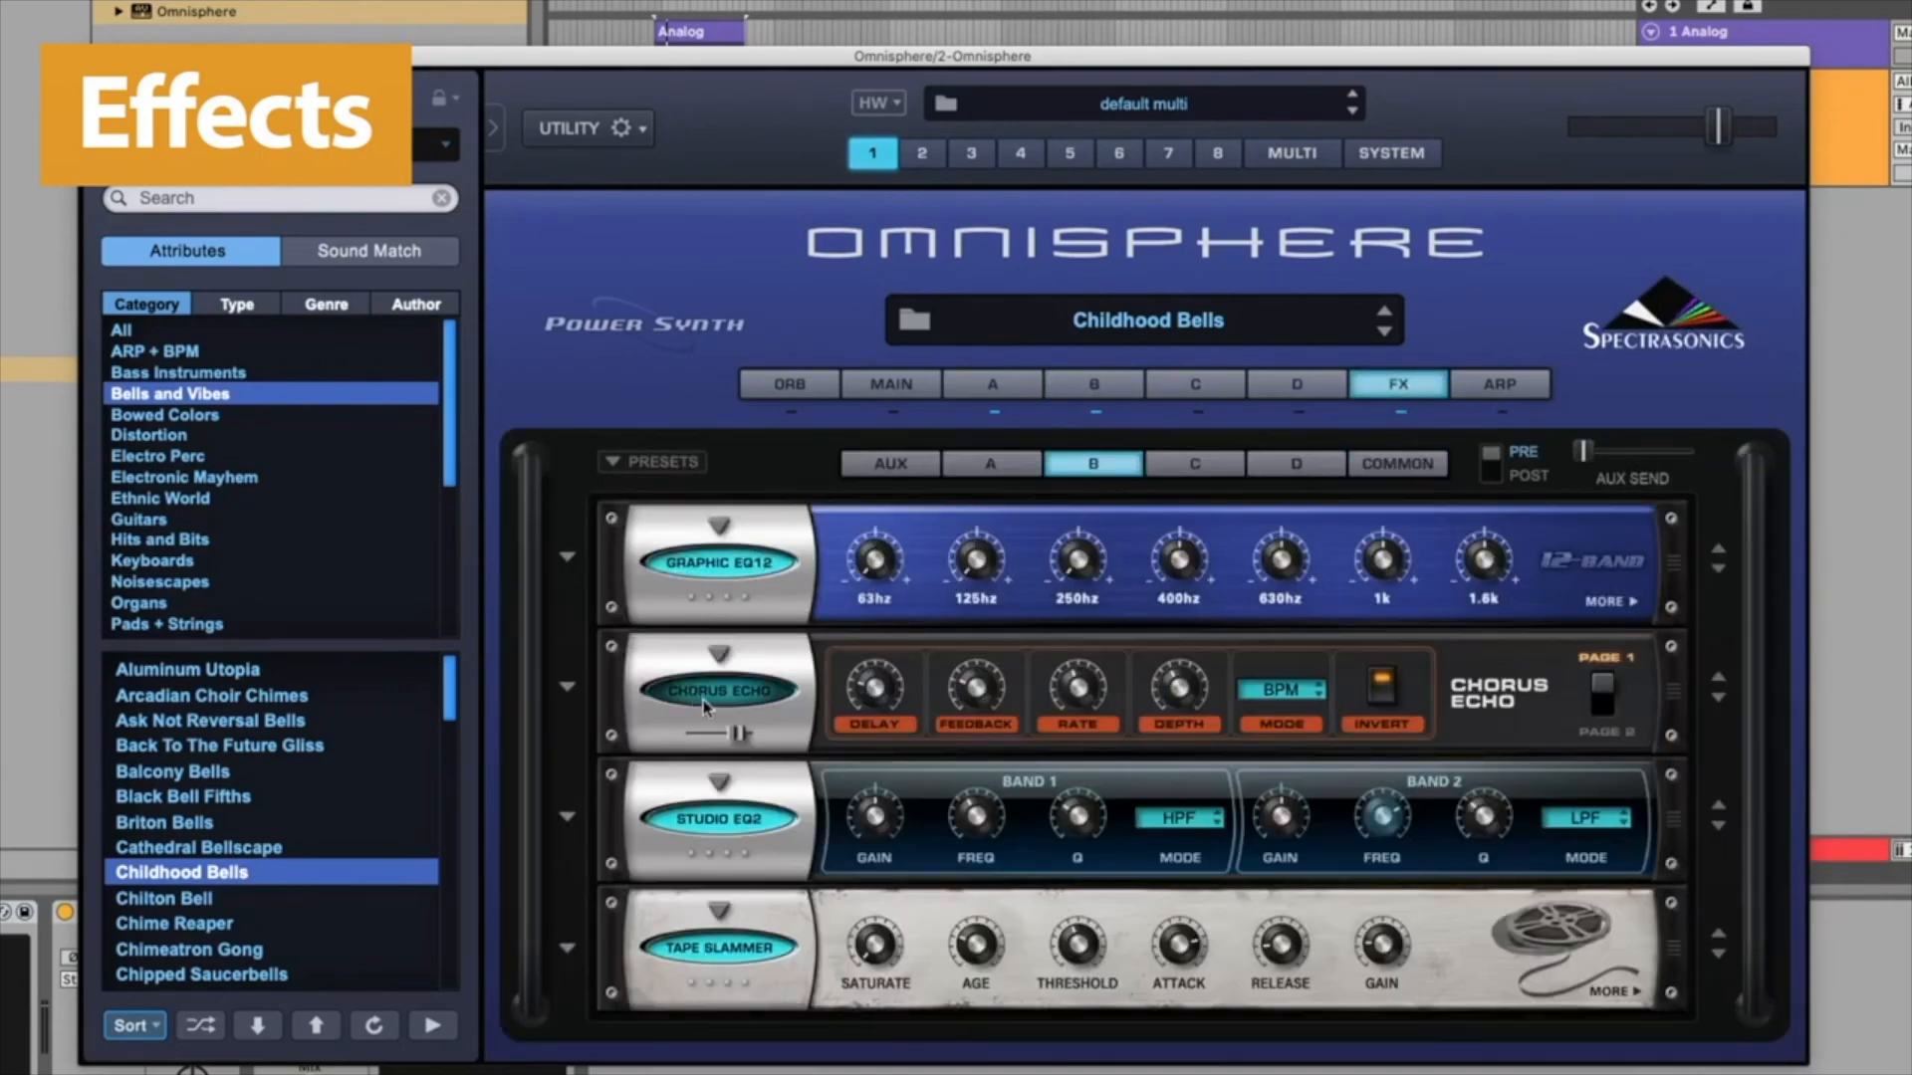
Step: Open the effect type menu of Layer B's Chorus Echo slot and close it without changing the effect
click(719, 659)
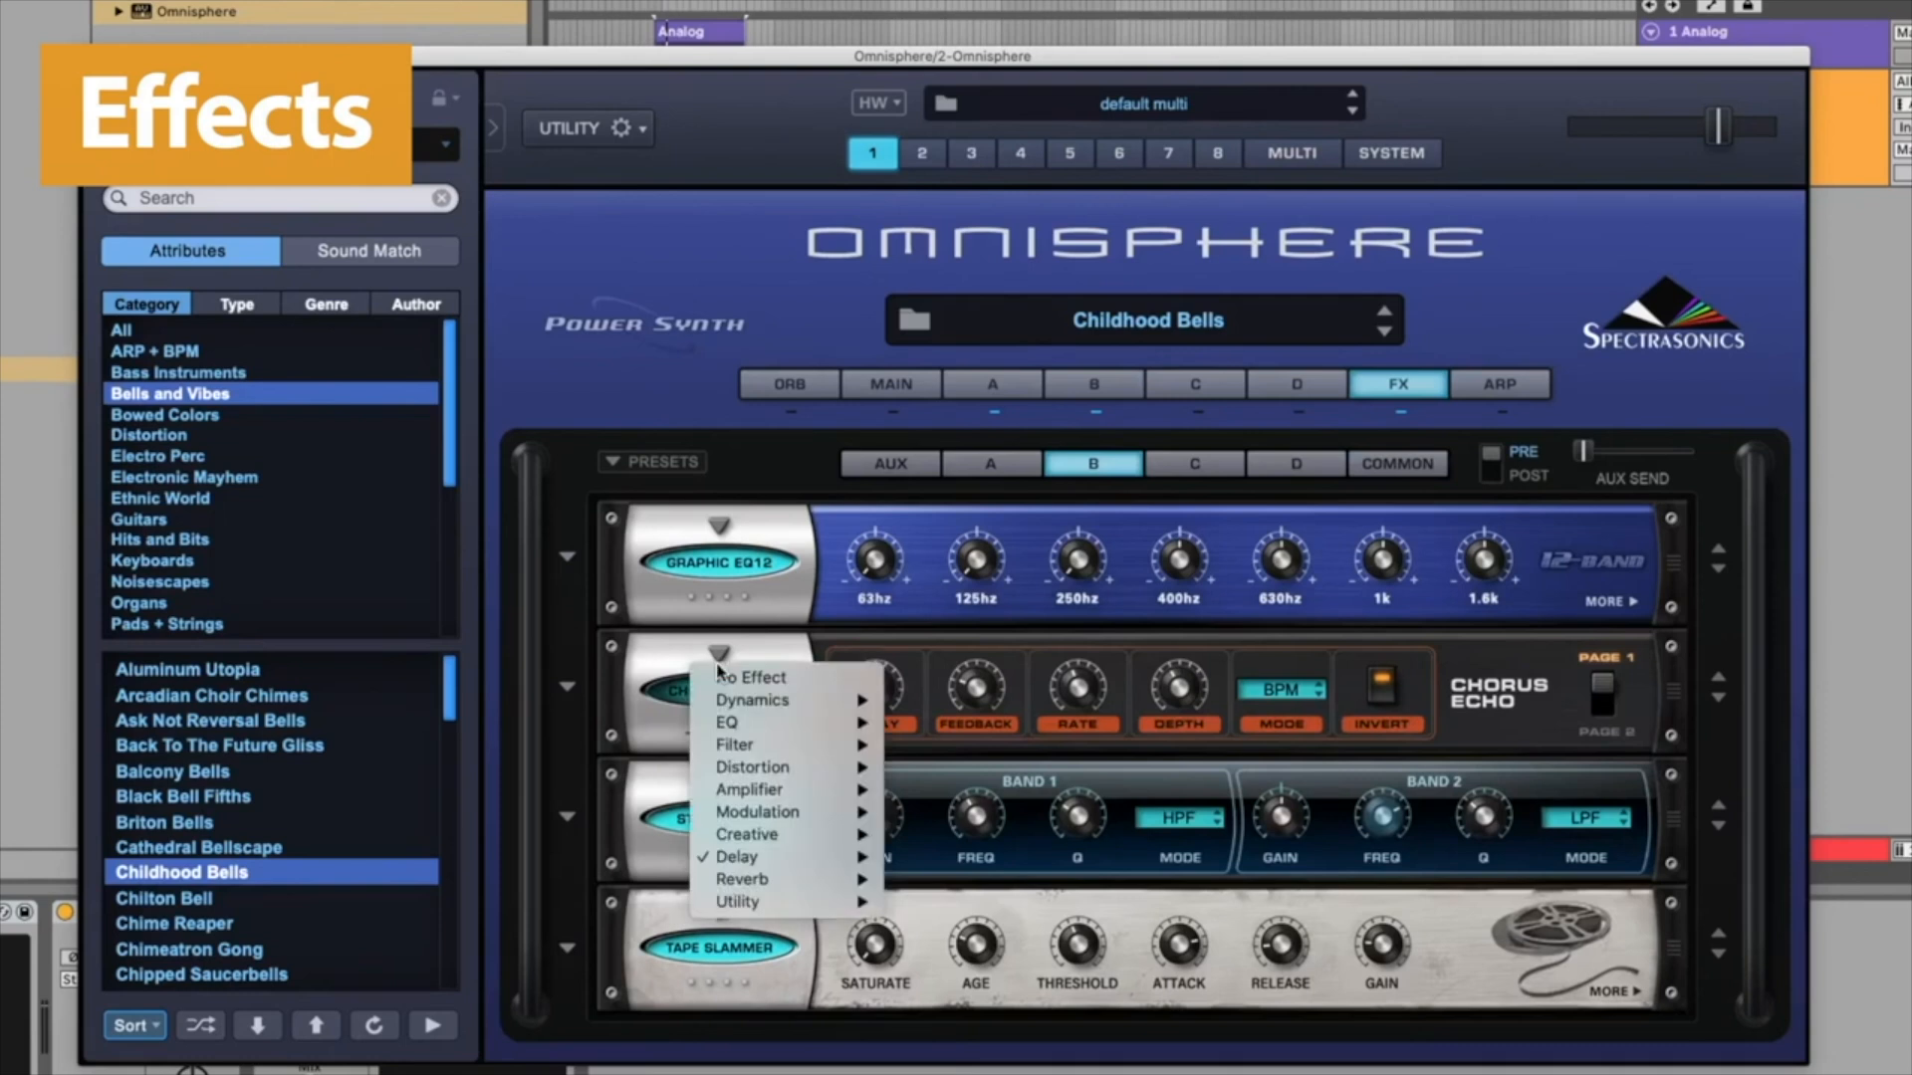
mouse_move(791, 879)
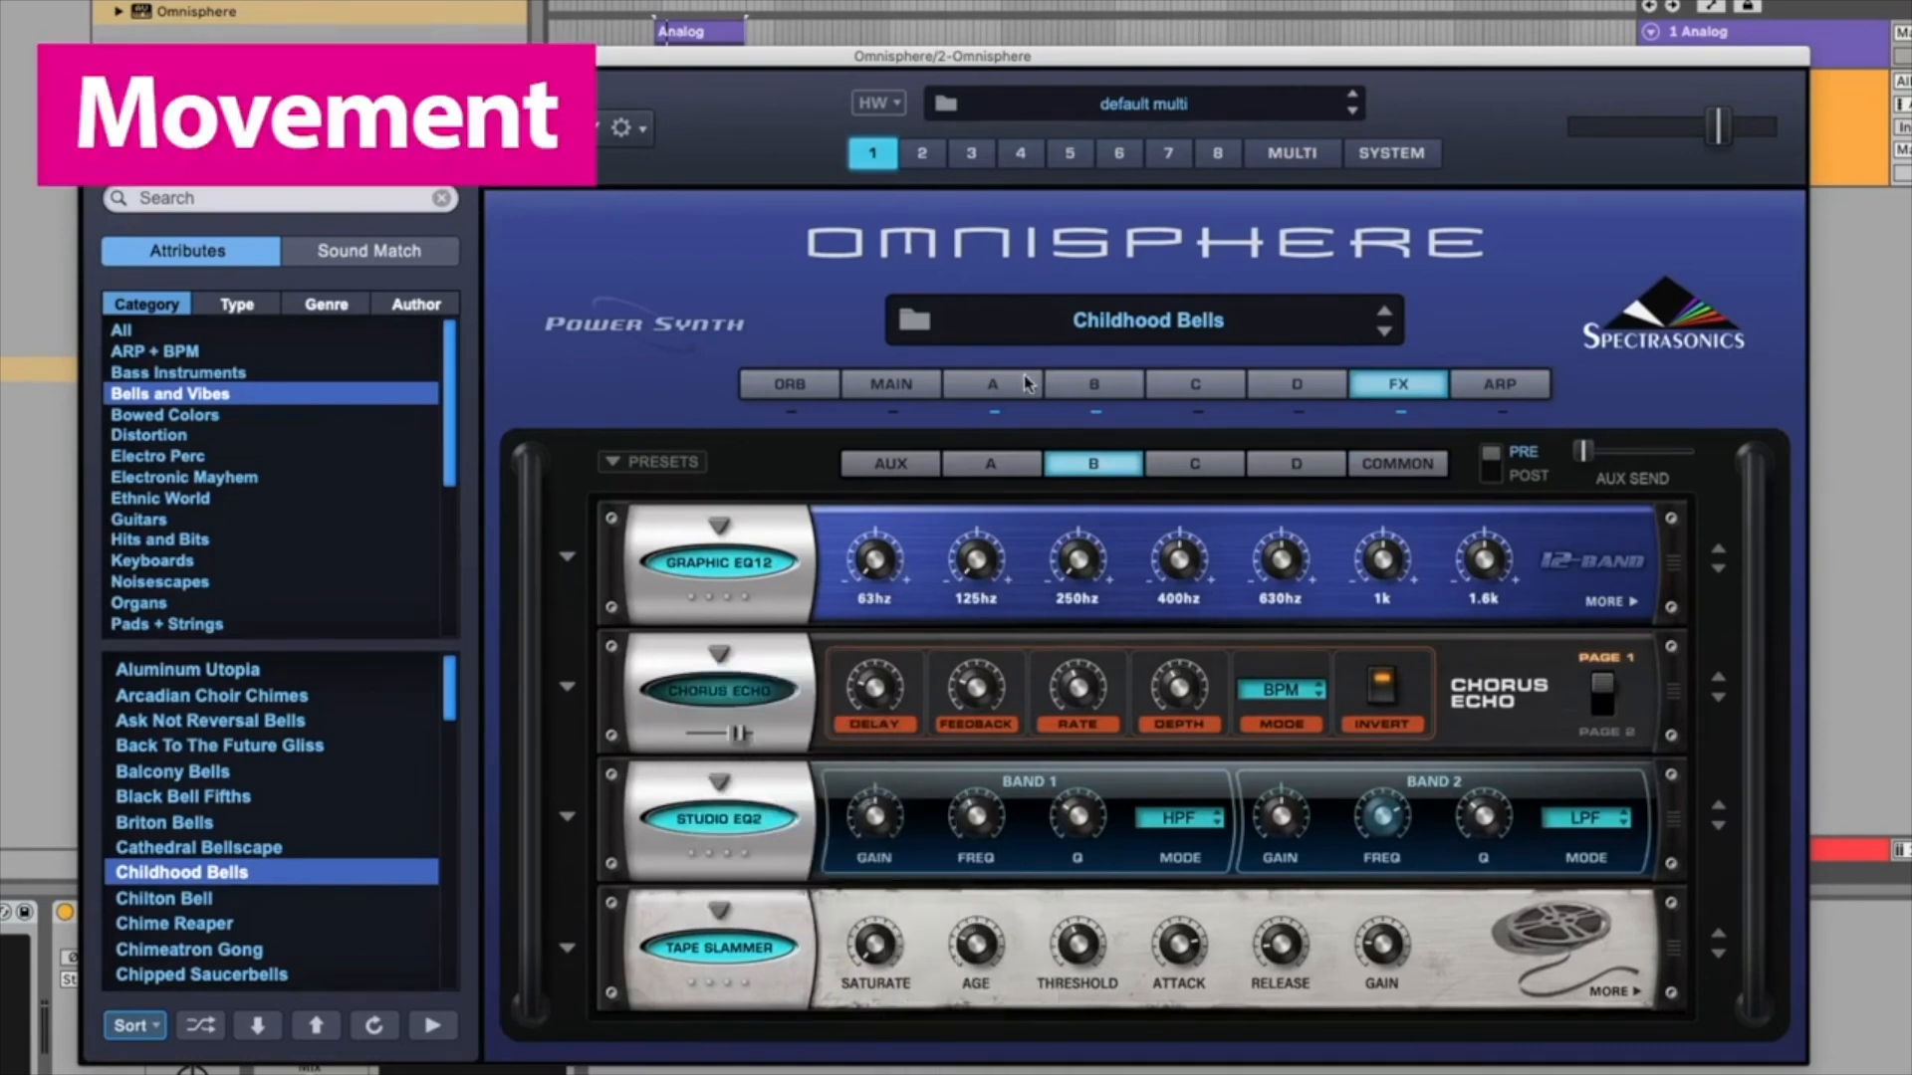
Step: Switch to Layer A's page, show its modulation envelope and browse through the LFO slots
click(1022, 386)
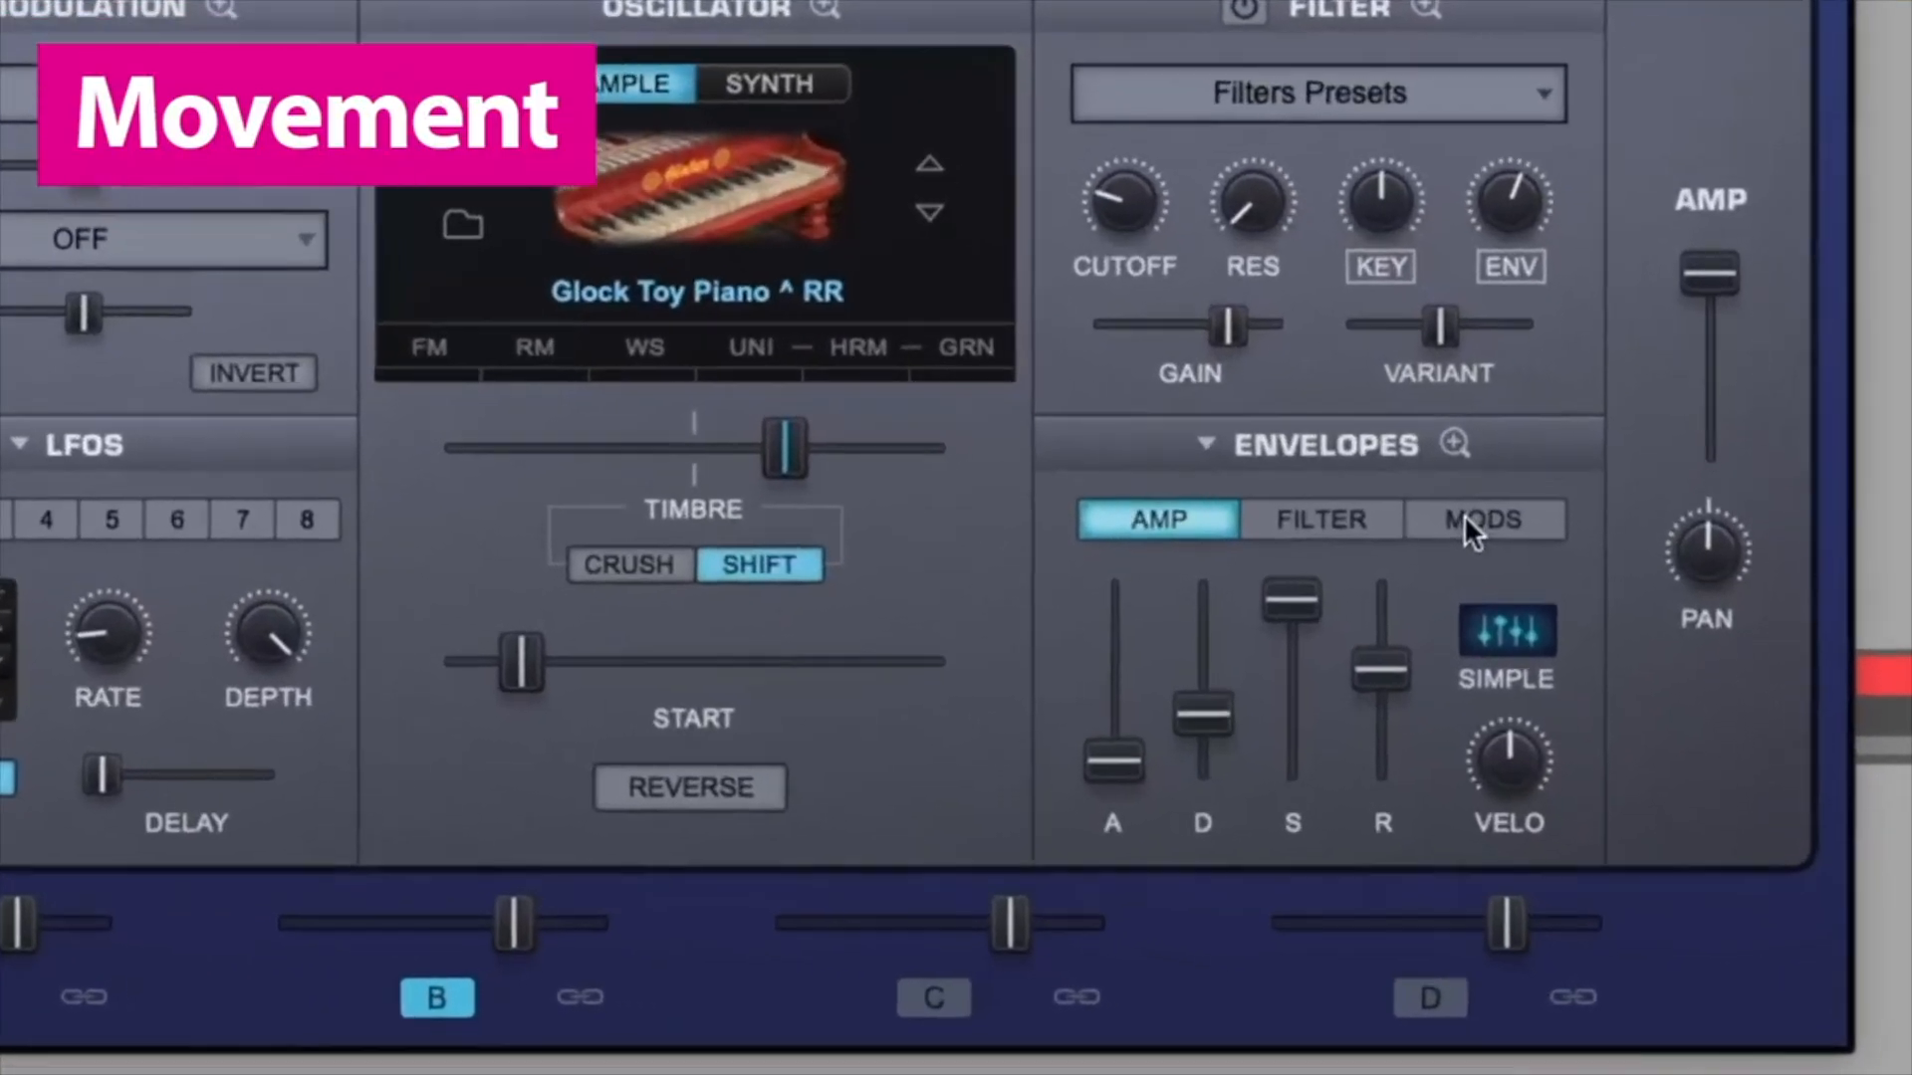
click(1596, 760)
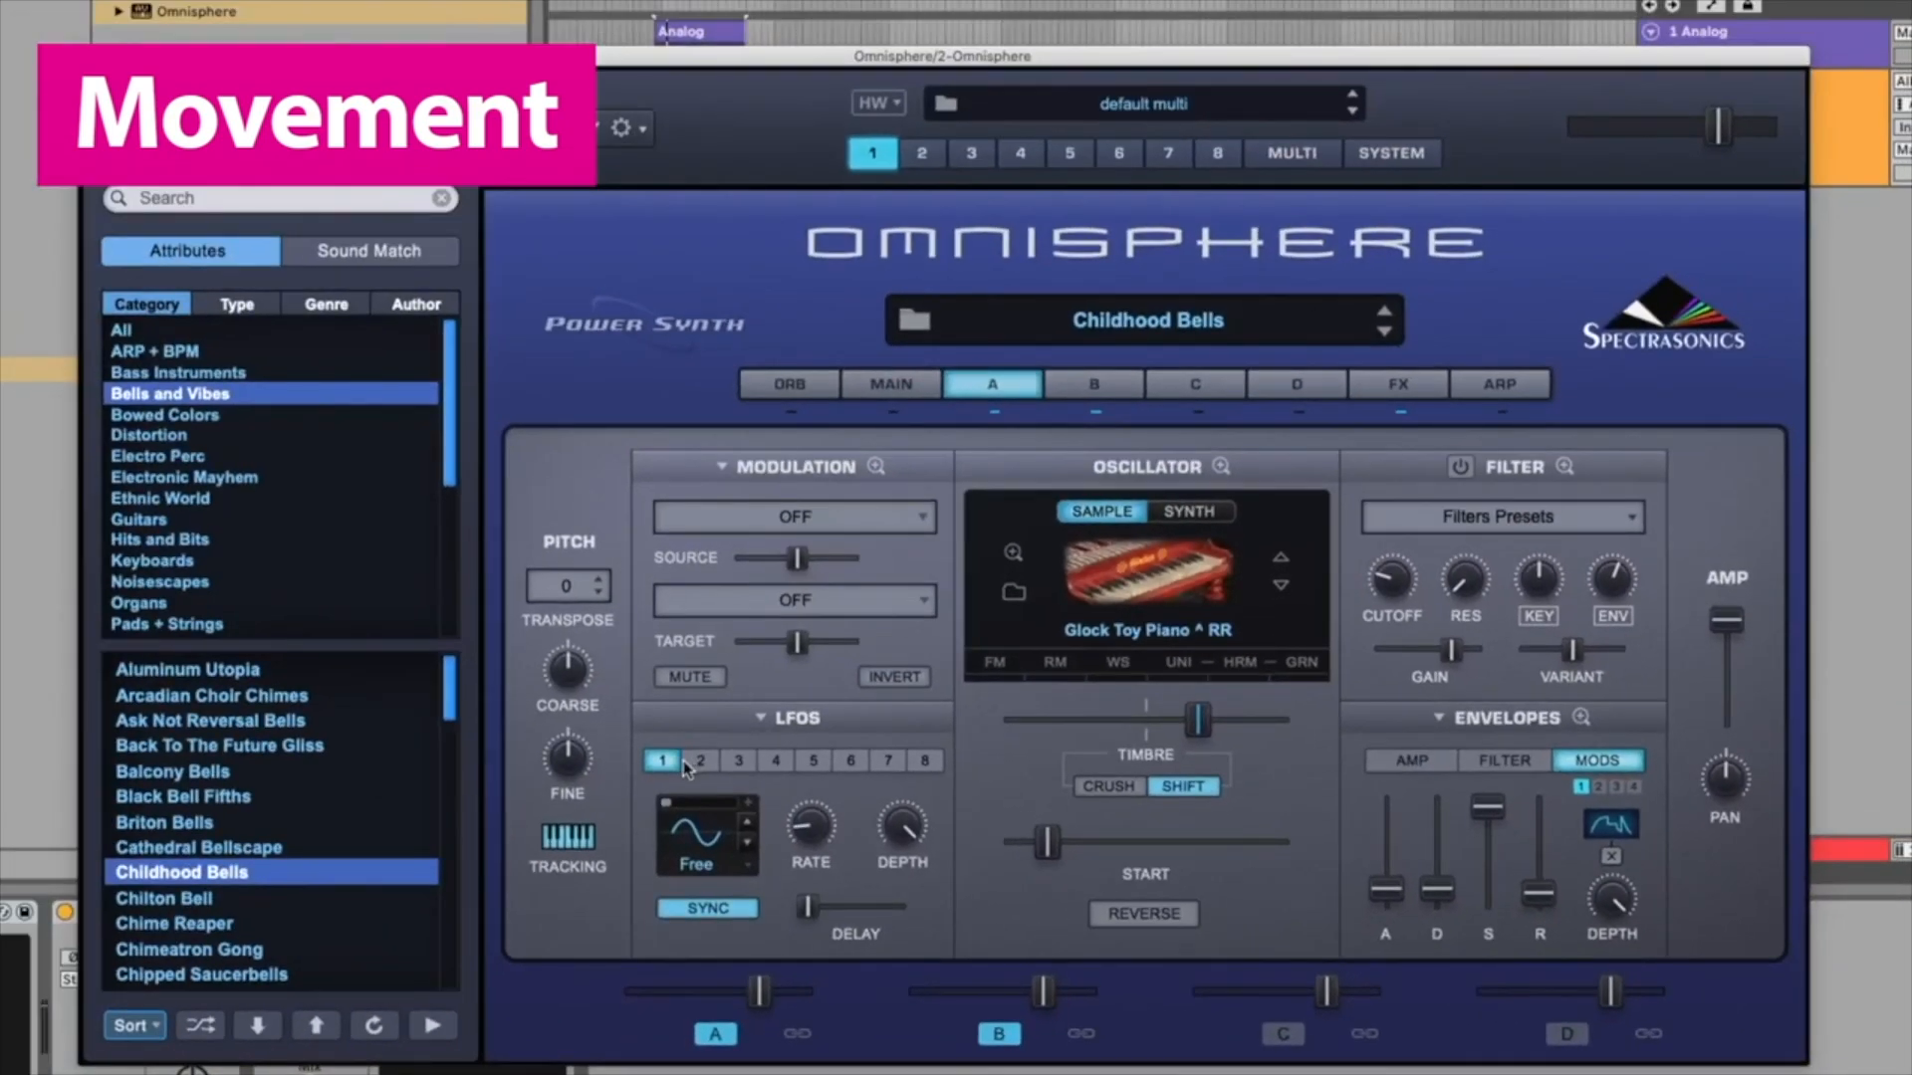
click(701, 763)
click(739, 763)
click(777, 763)
click(814, 762)
click(852, 763)
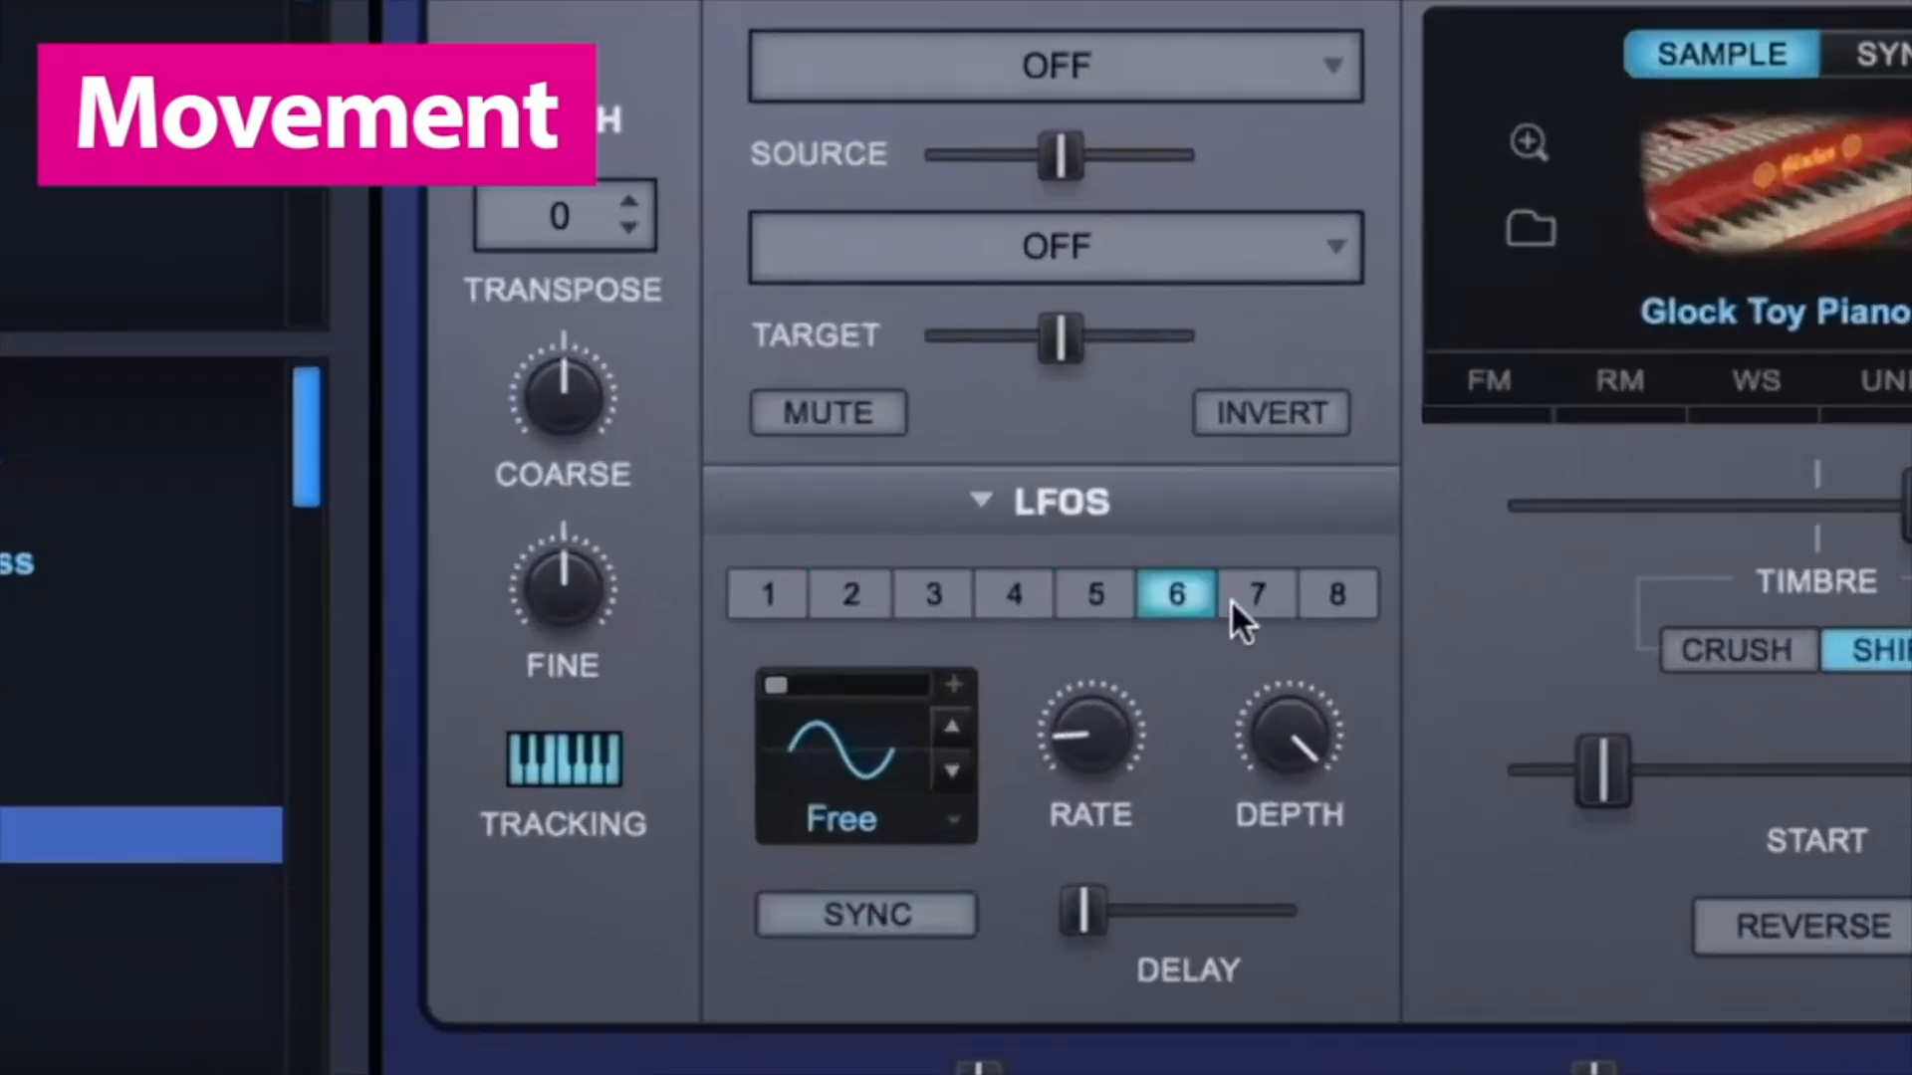
click(1325, 598)
click(1095, 594)
click(851, 594)
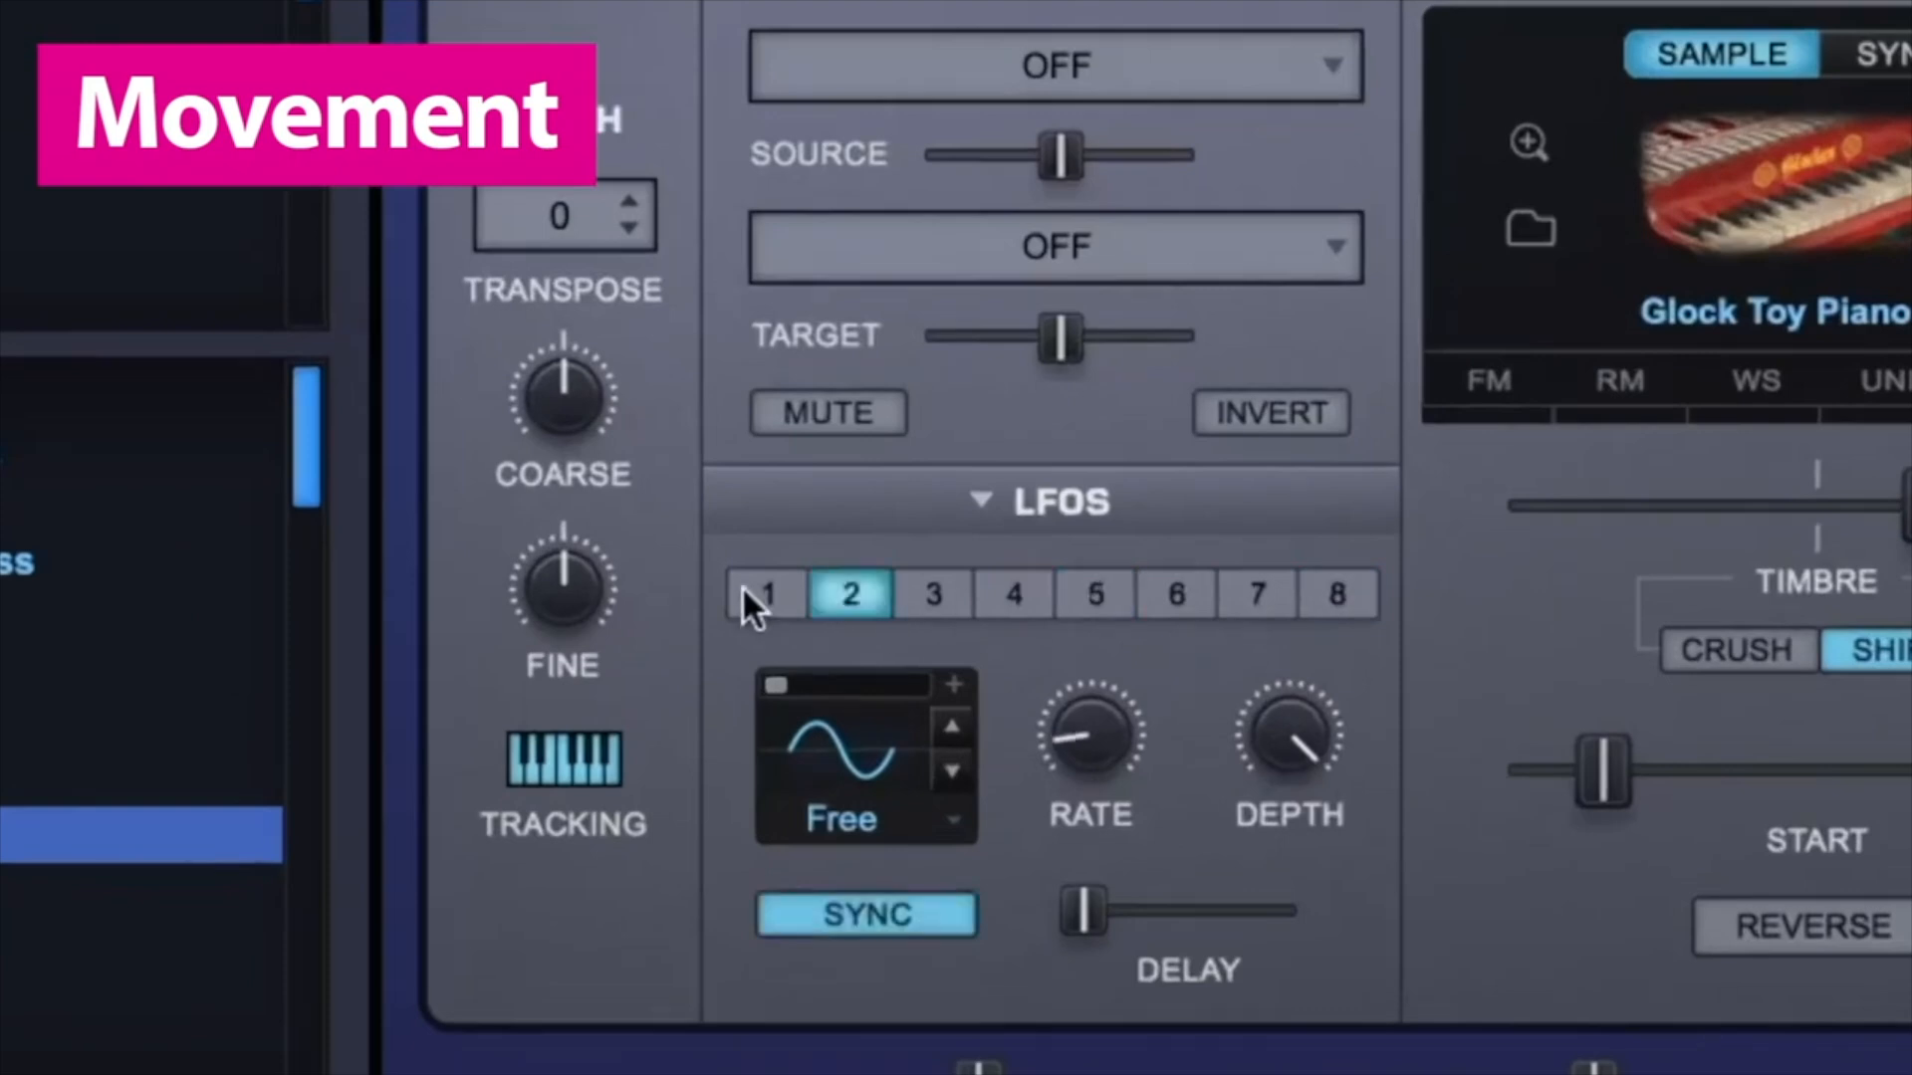
Step: Set Layer A's modulation source to LFO1 and browse the modulation target categories
click(1166, 75)
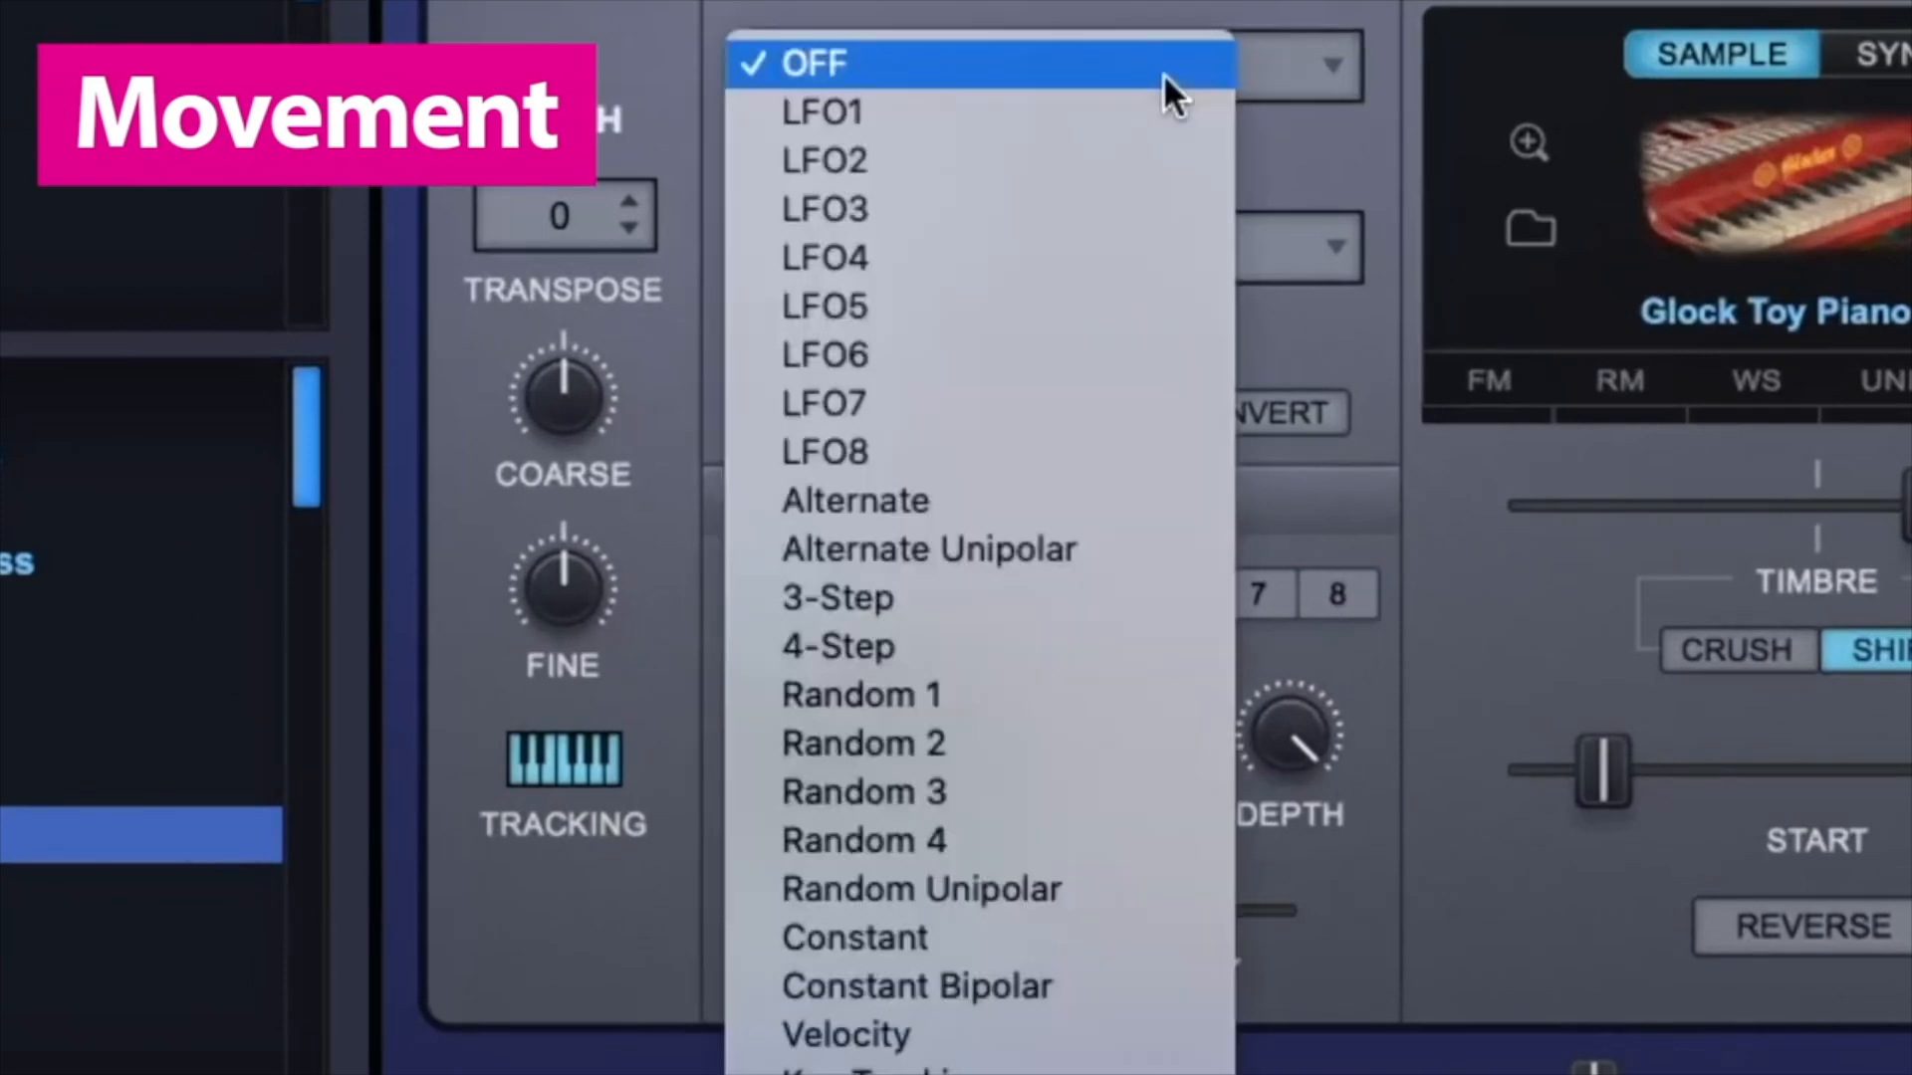
click(726, 137)
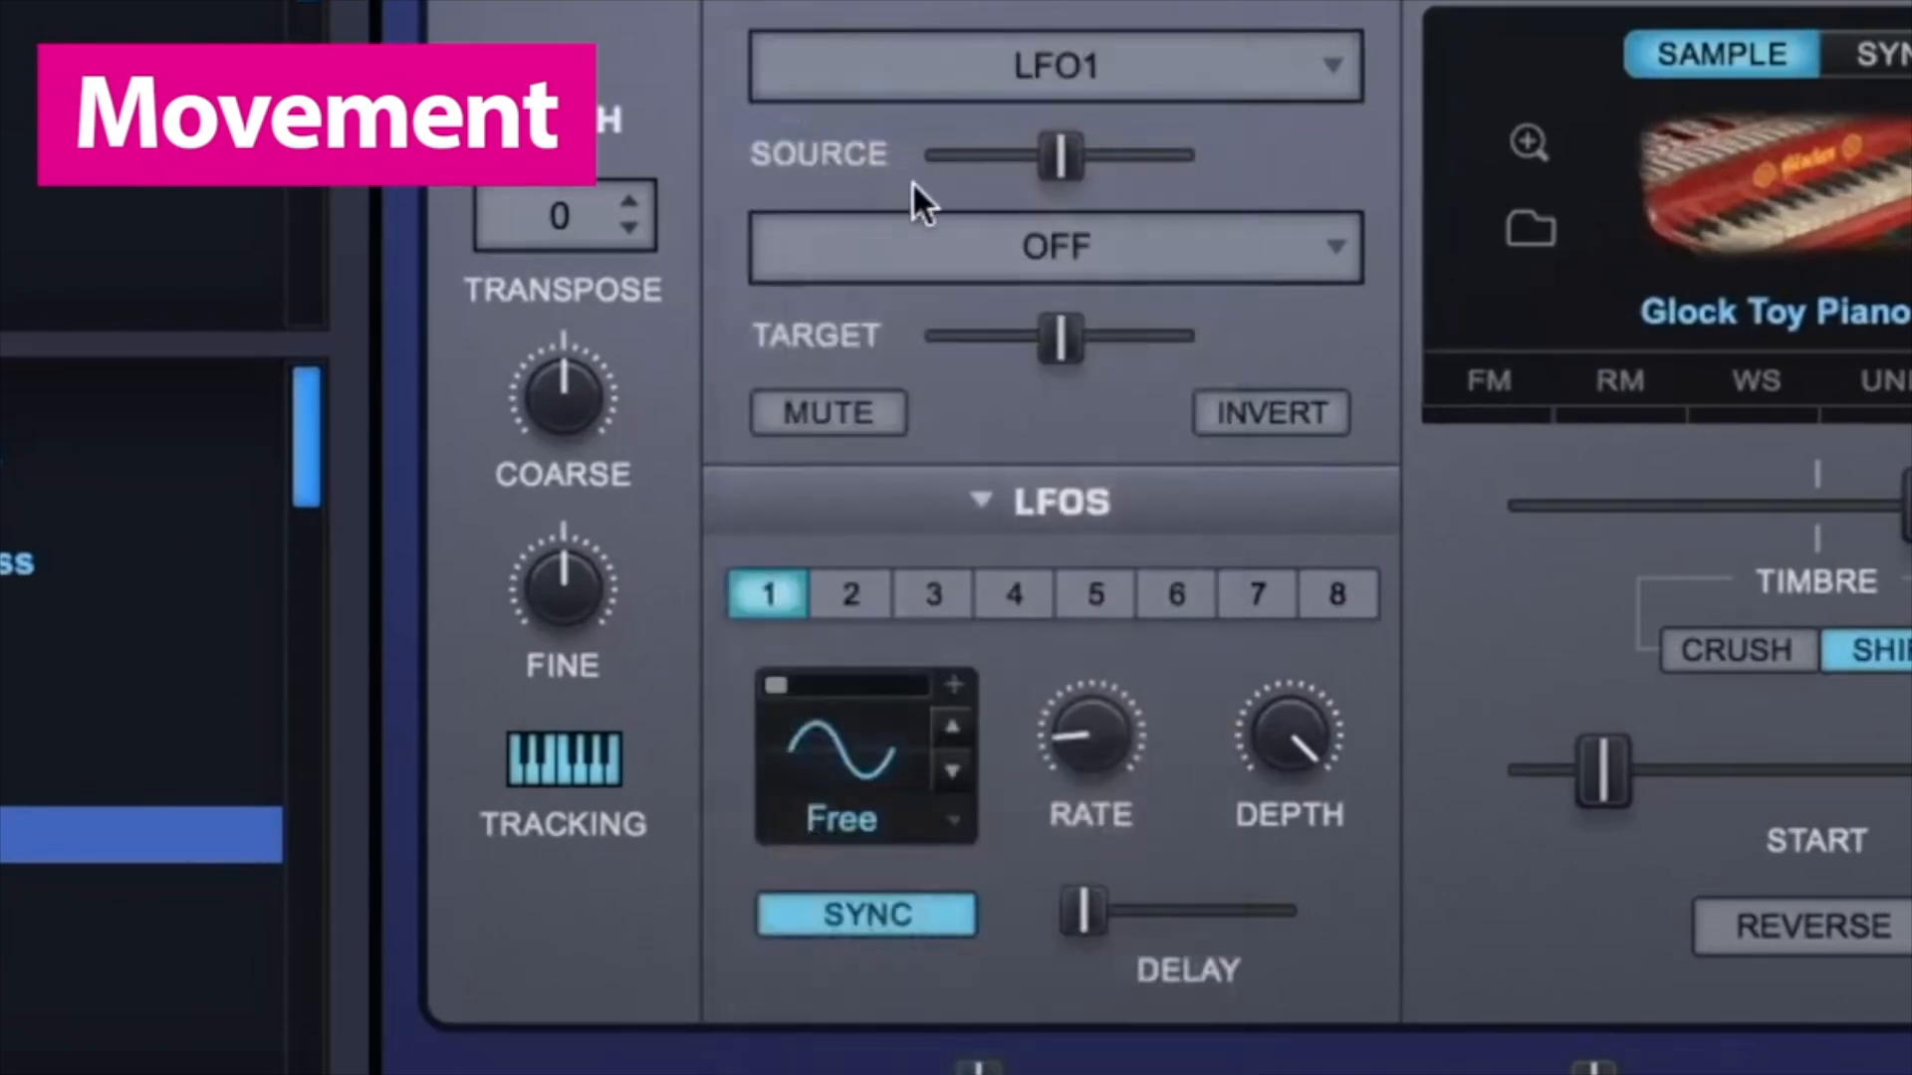
click(913, 244)
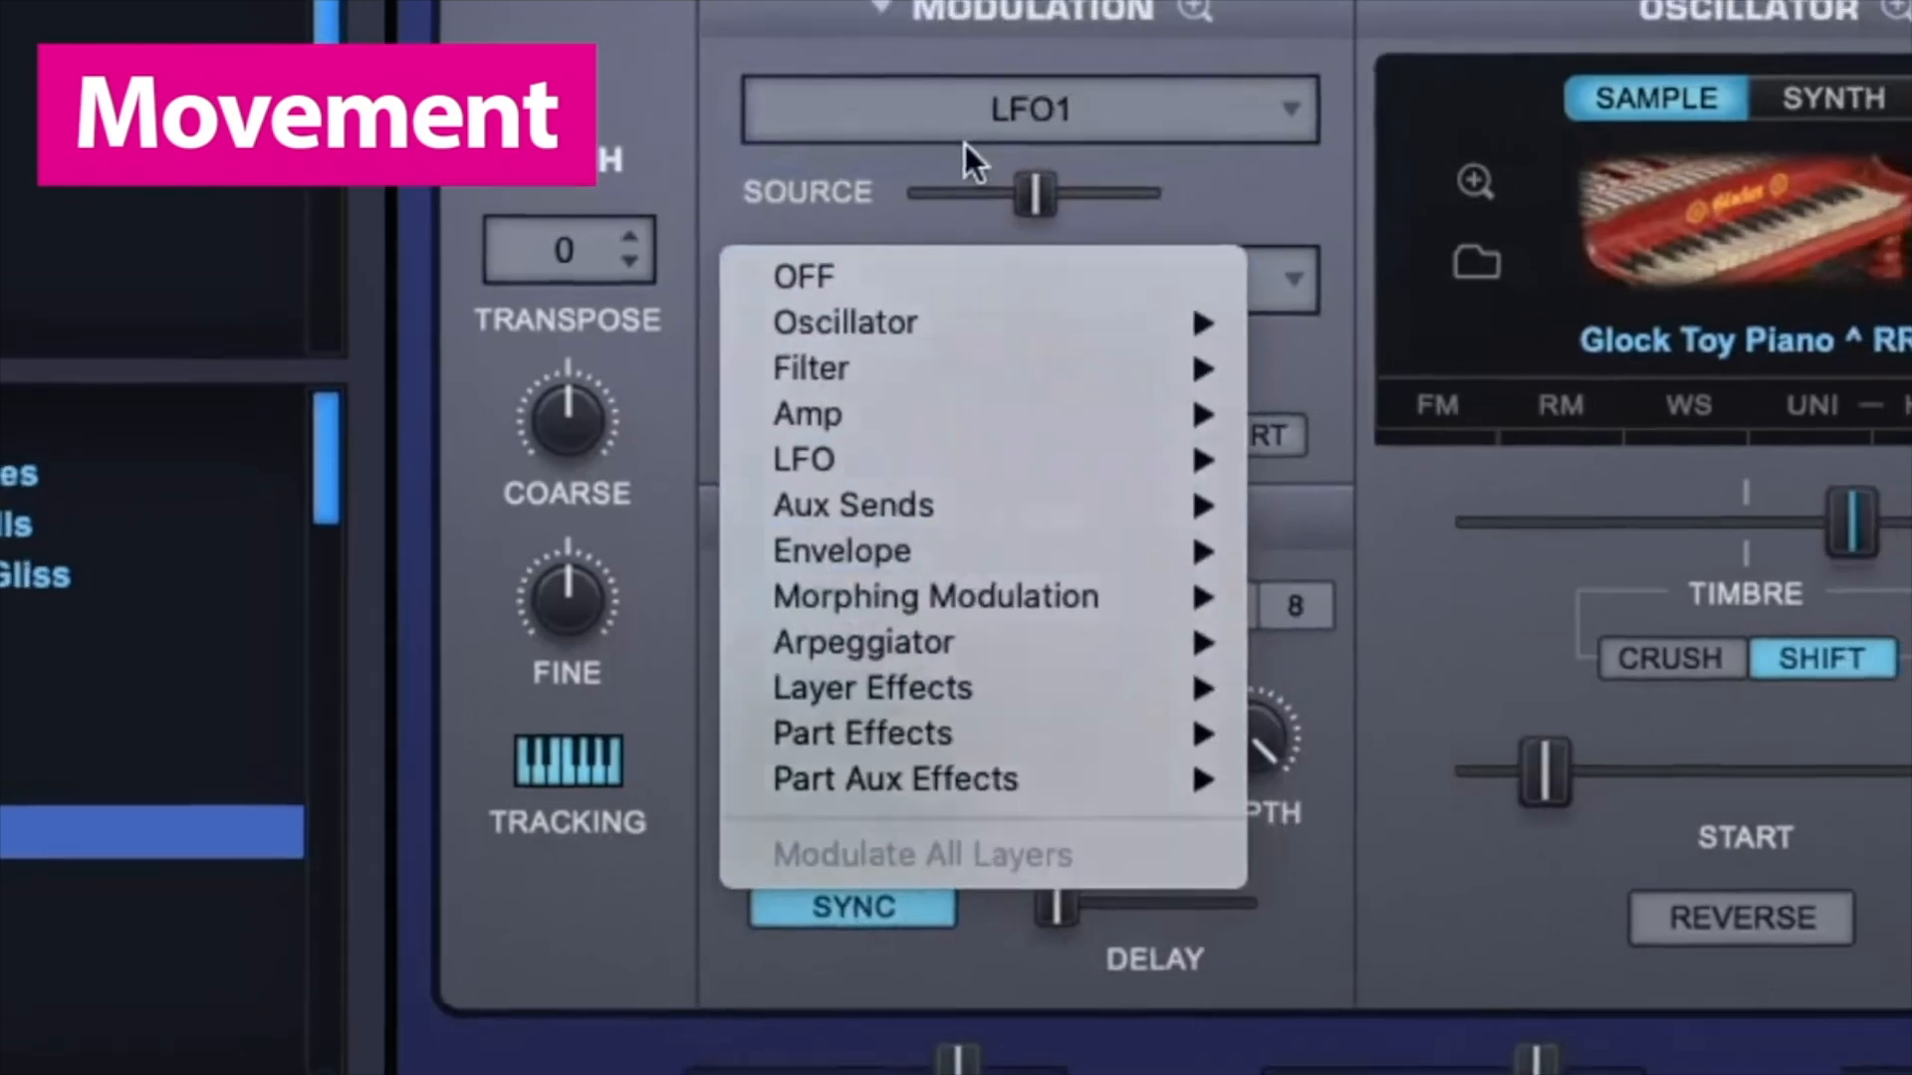
click(776, 99)
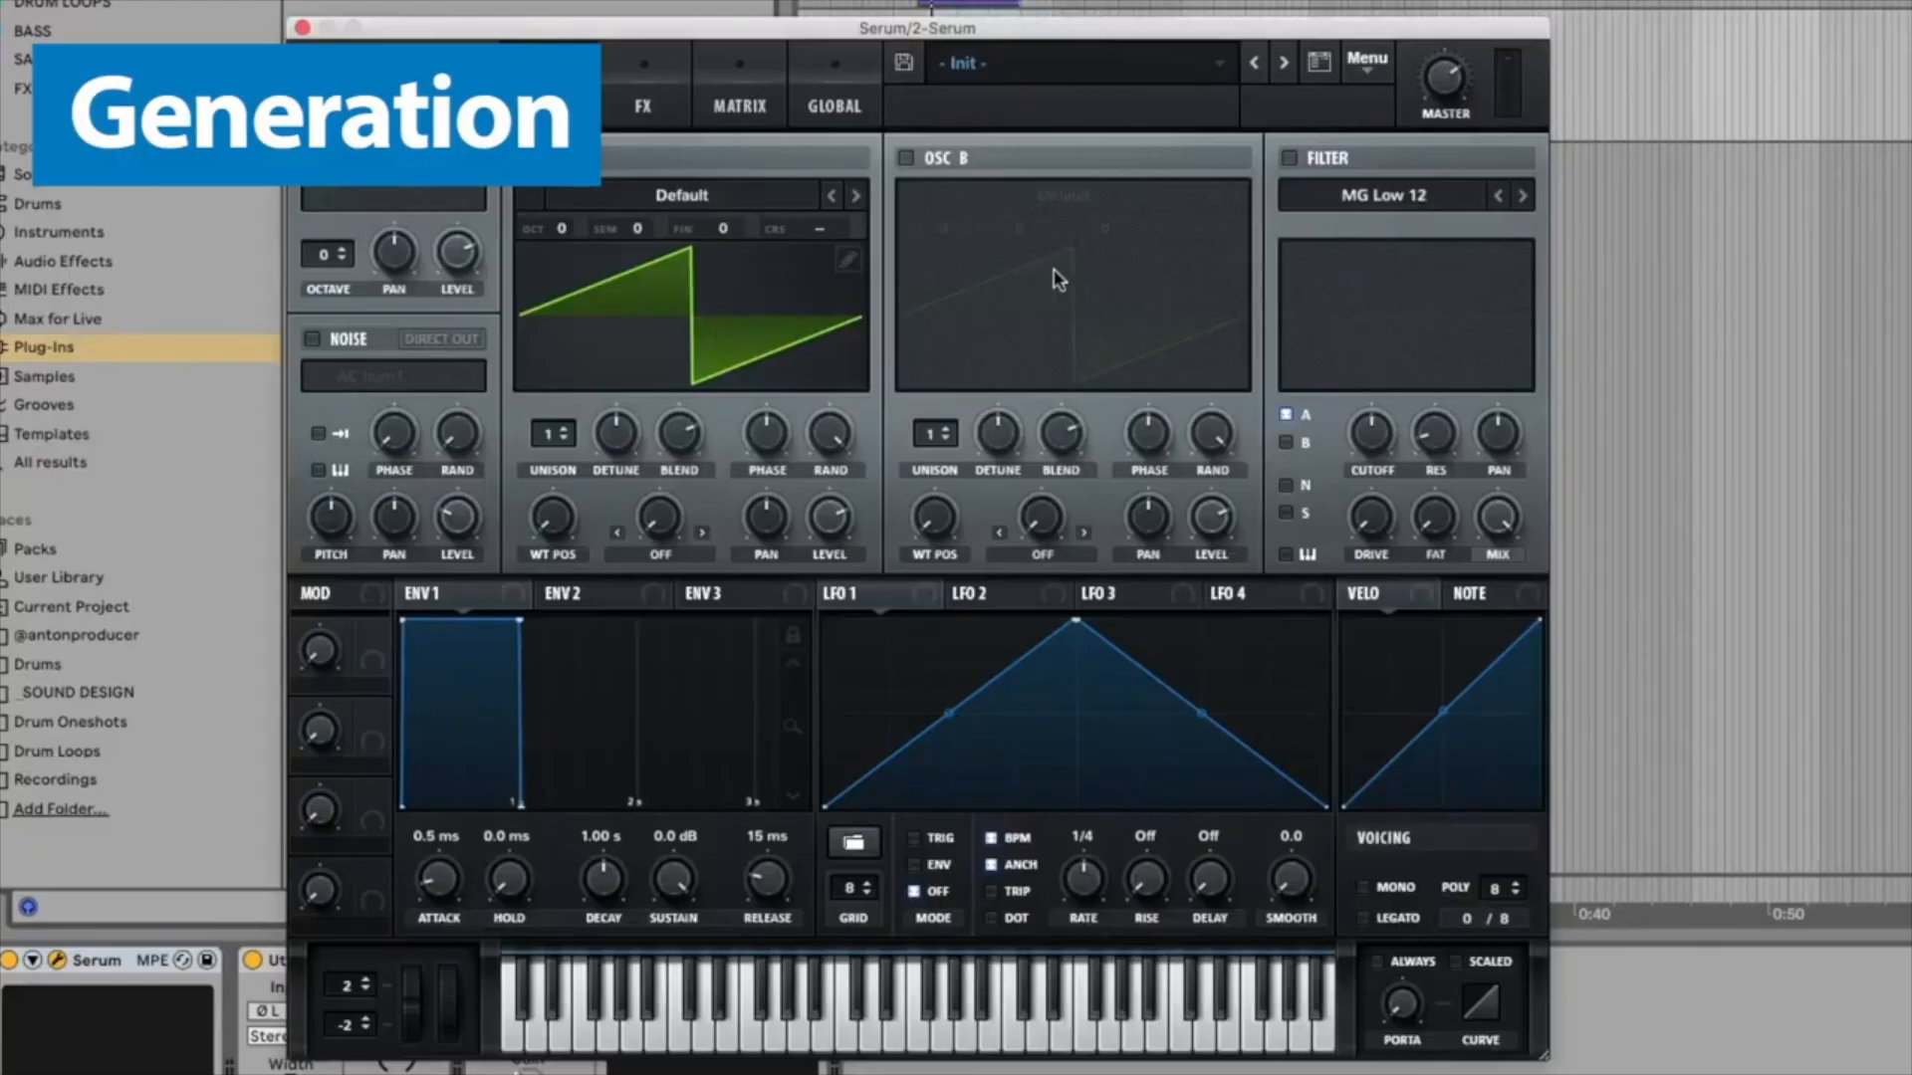
Step: Load the Analog Basic Shapes wavetable into Serum's Oscillator A
click(757, 204)
mouse_move(715, 231)
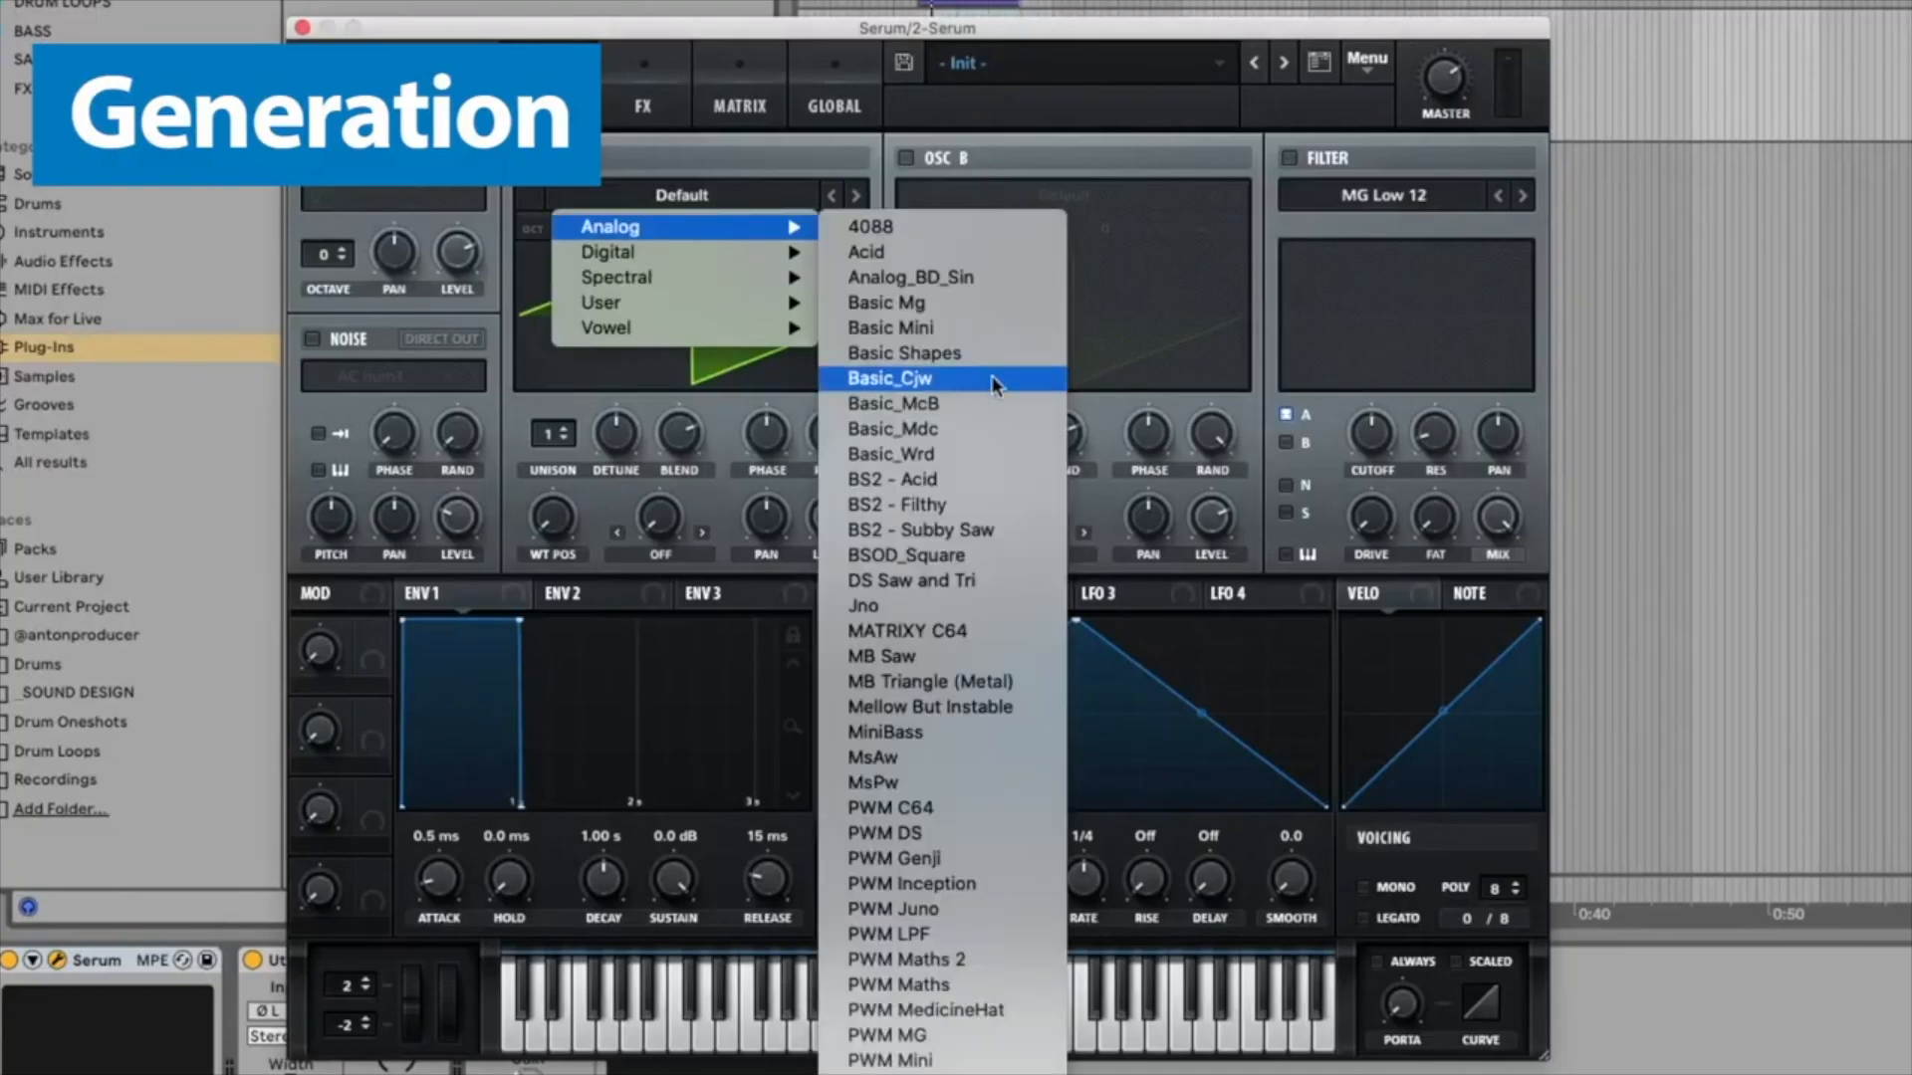
click(938, 353)
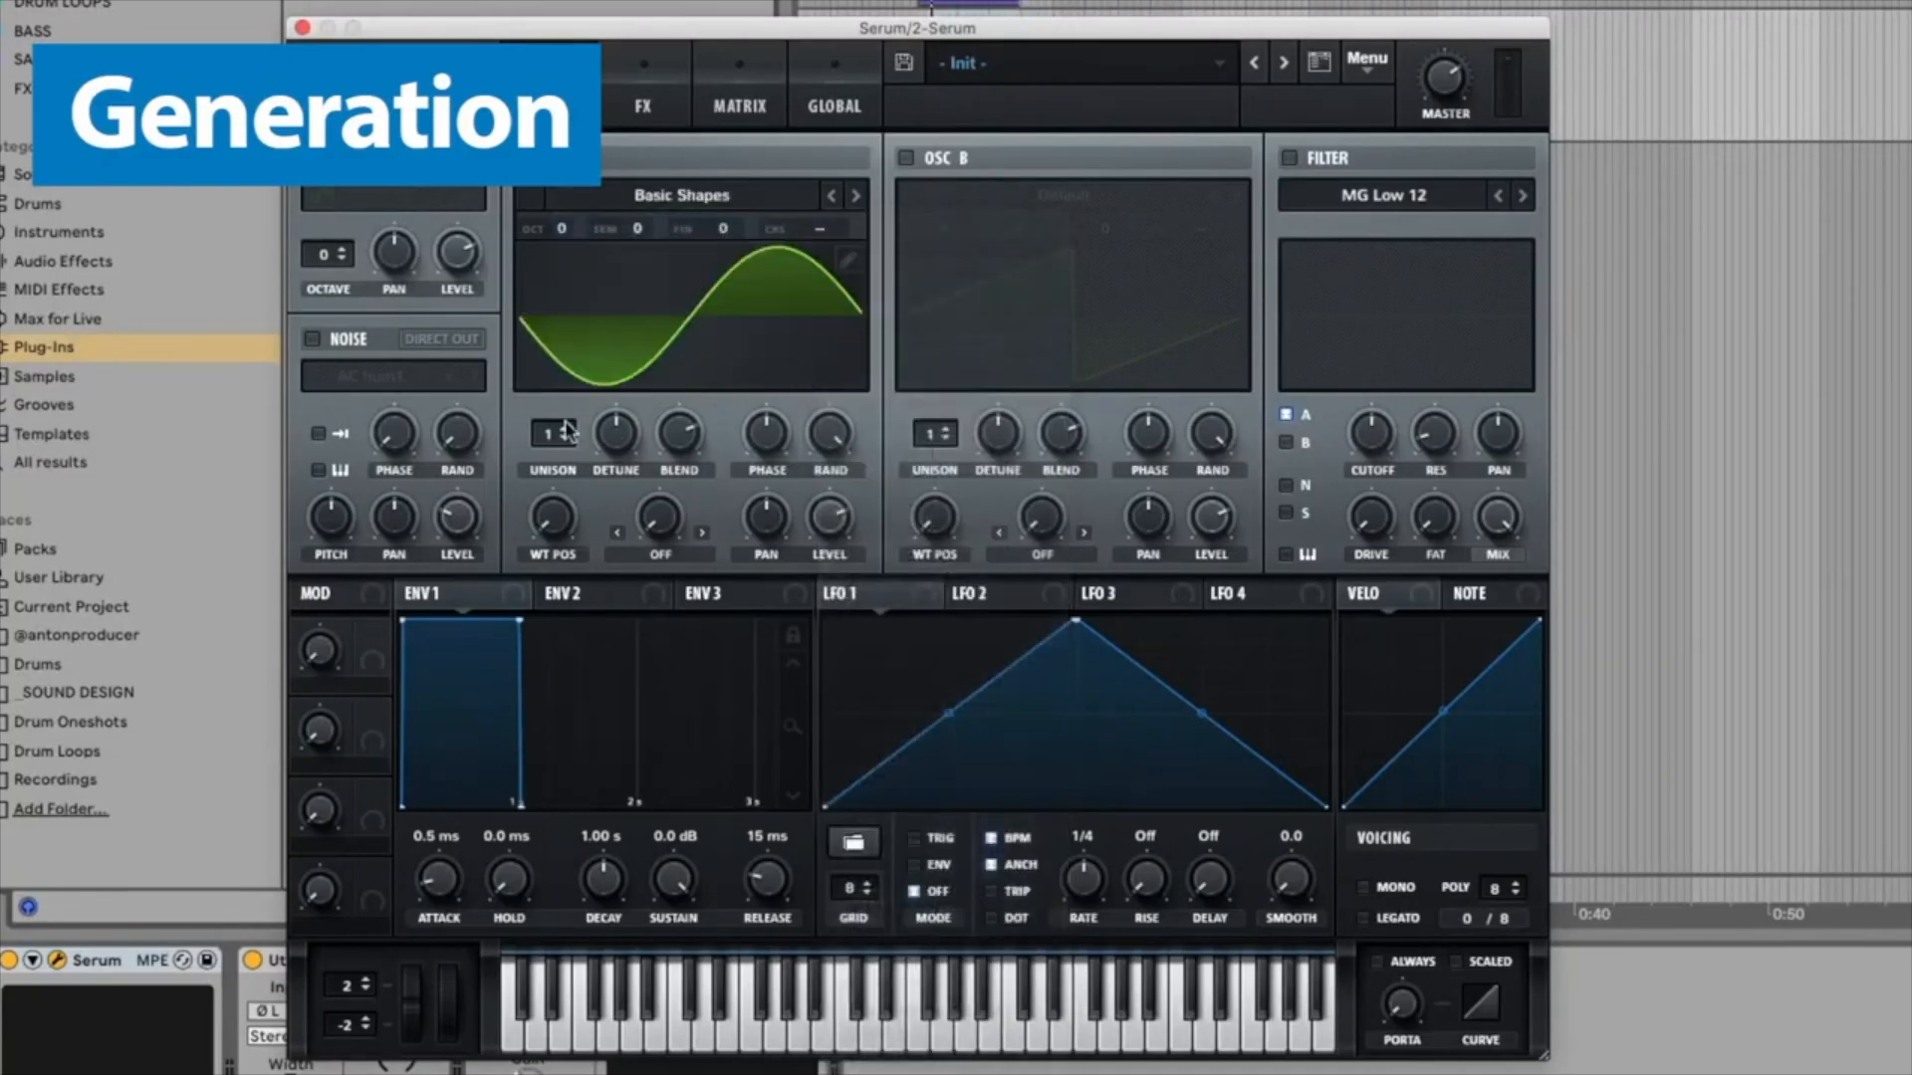
Step: Sweep Oscillator A's wavetable position through the saw, triangle and square shapes
drag(564, 529, 565, 324)
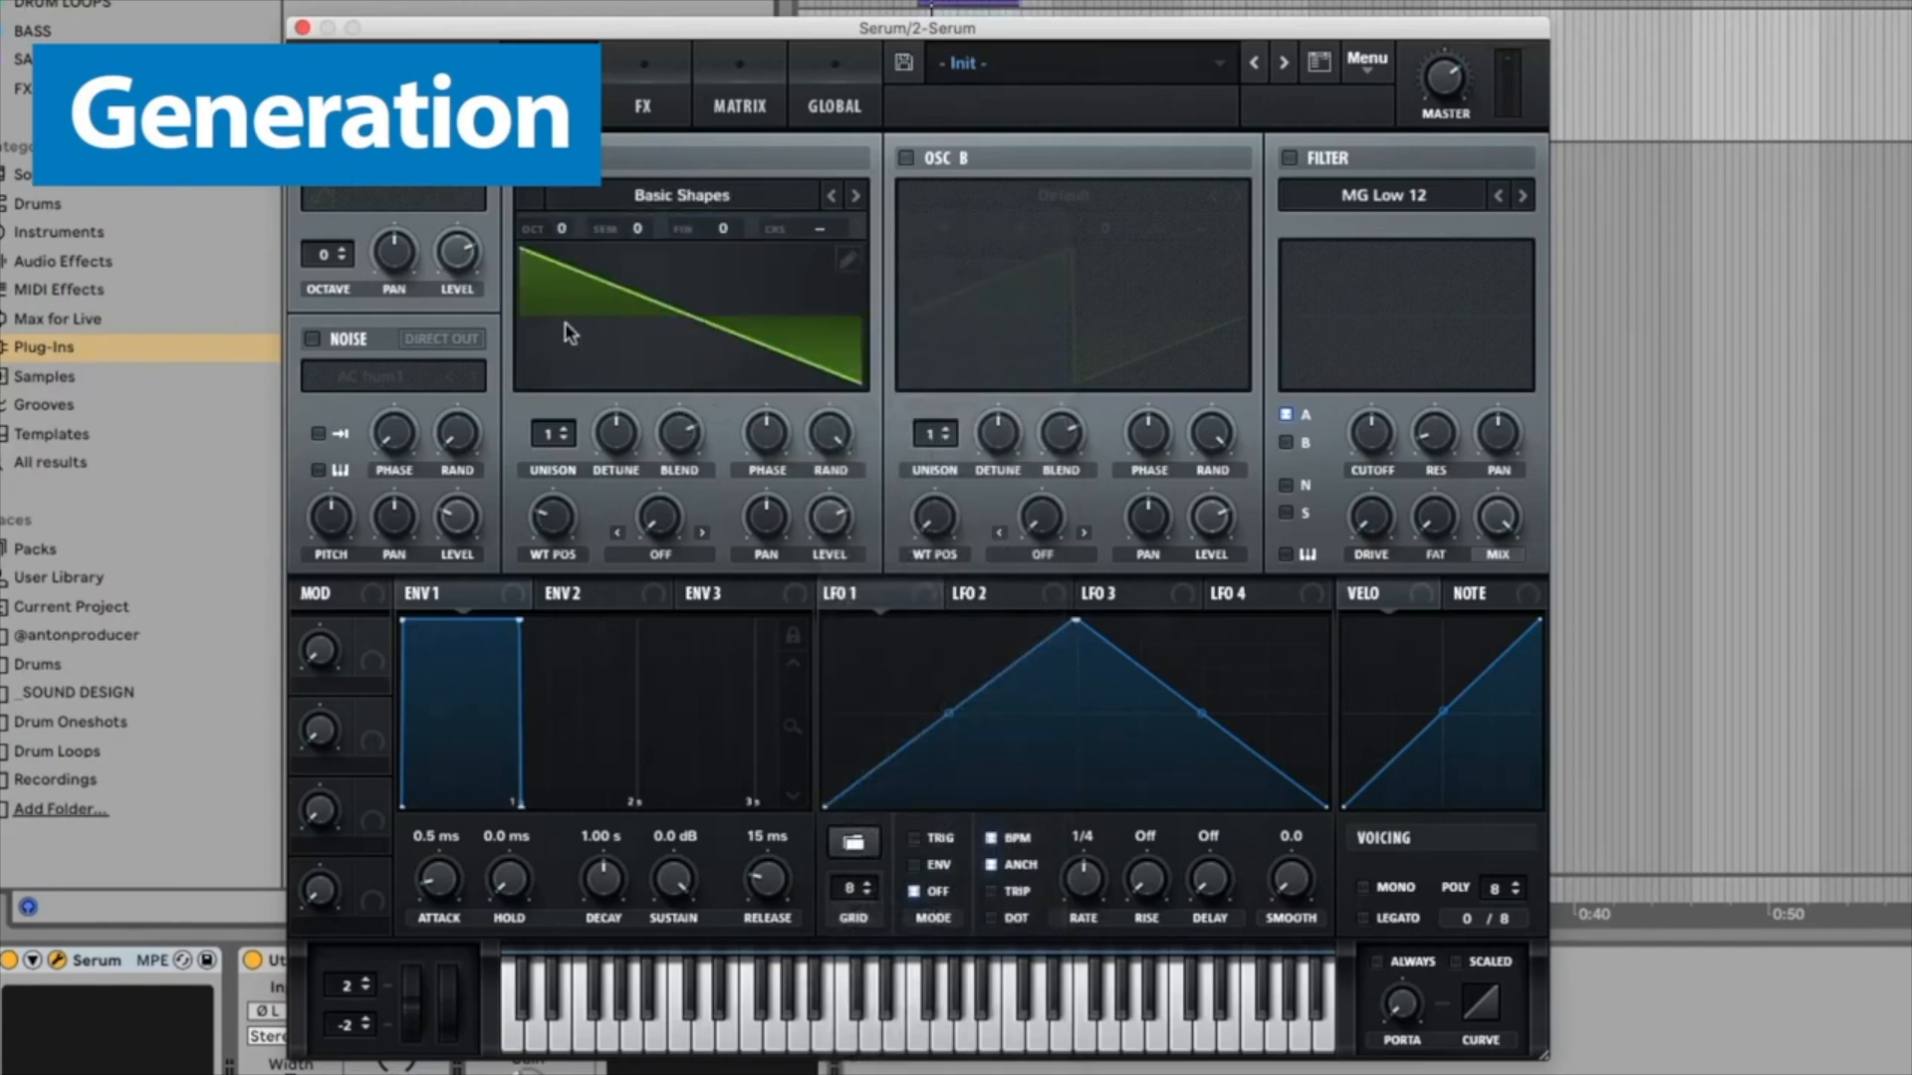
drag(564, 519, 587, 423)
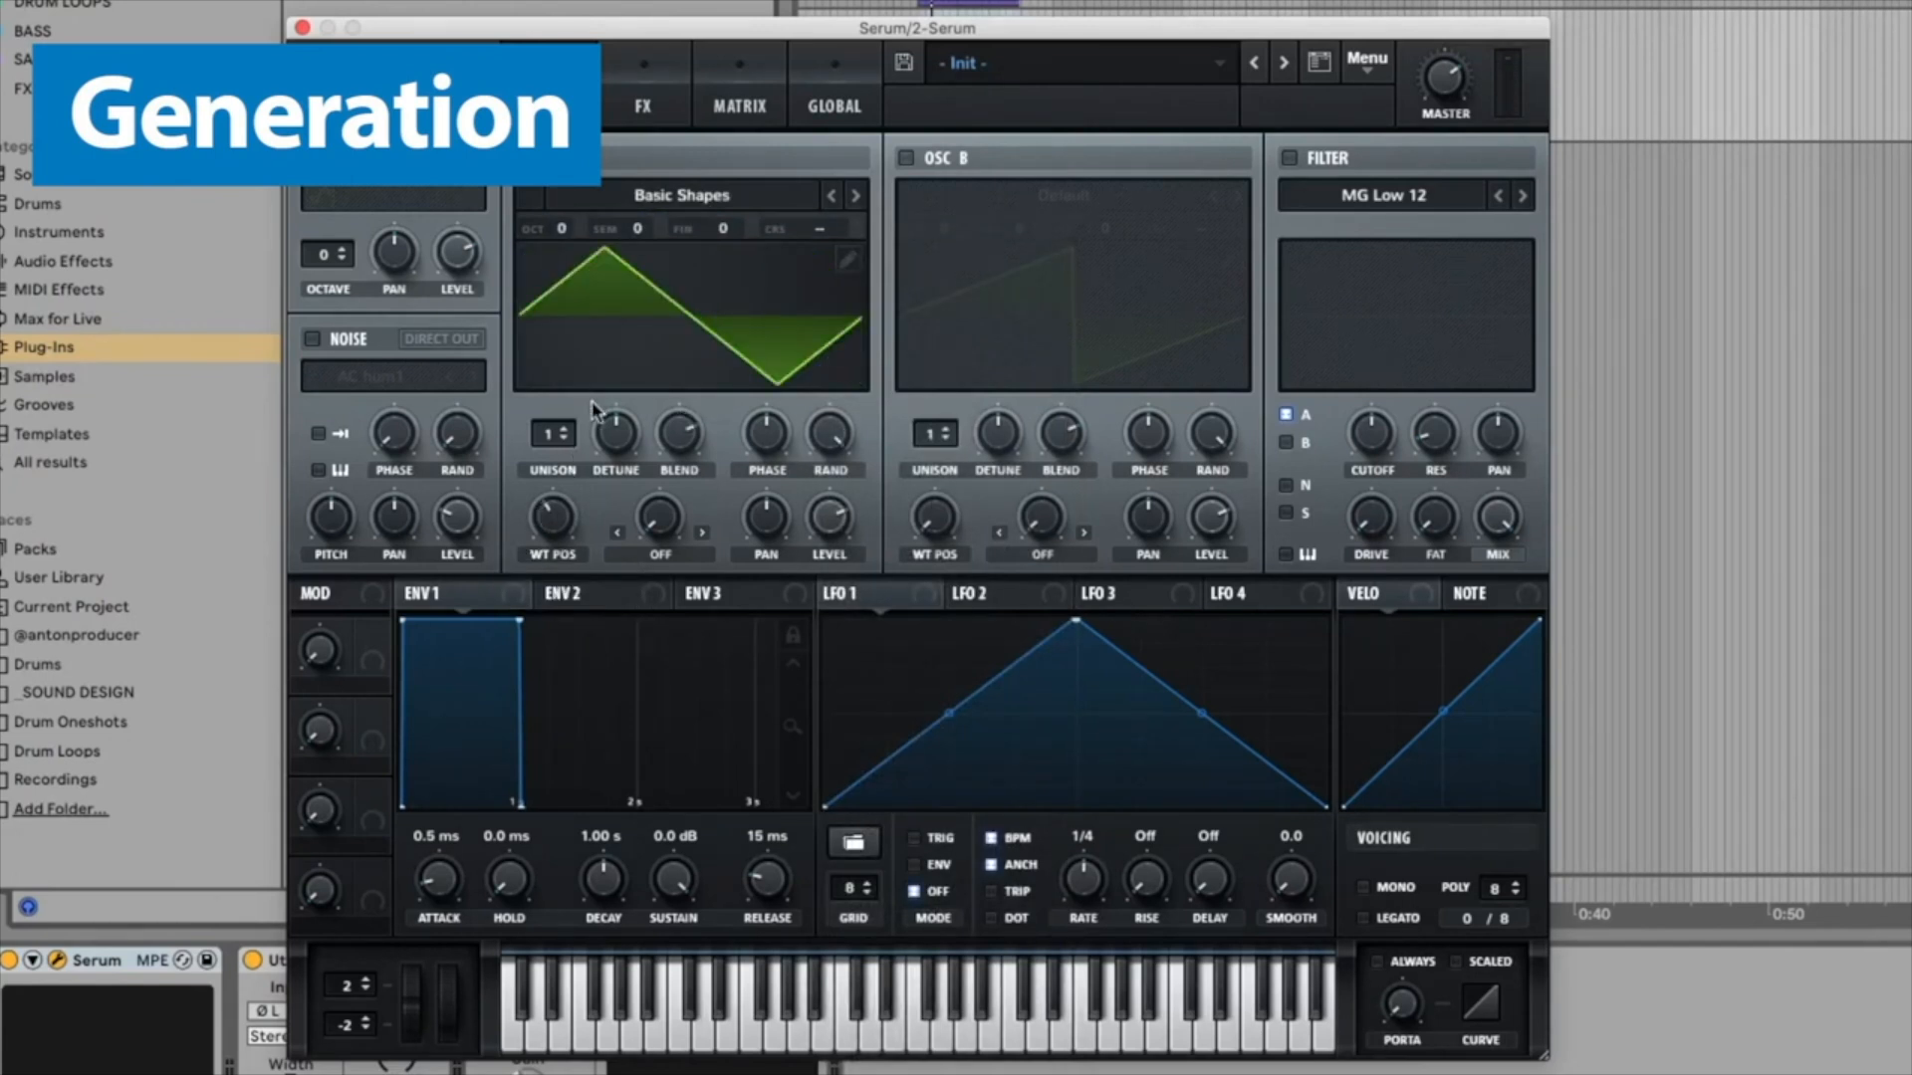
drag(585, 526, 569, 577)
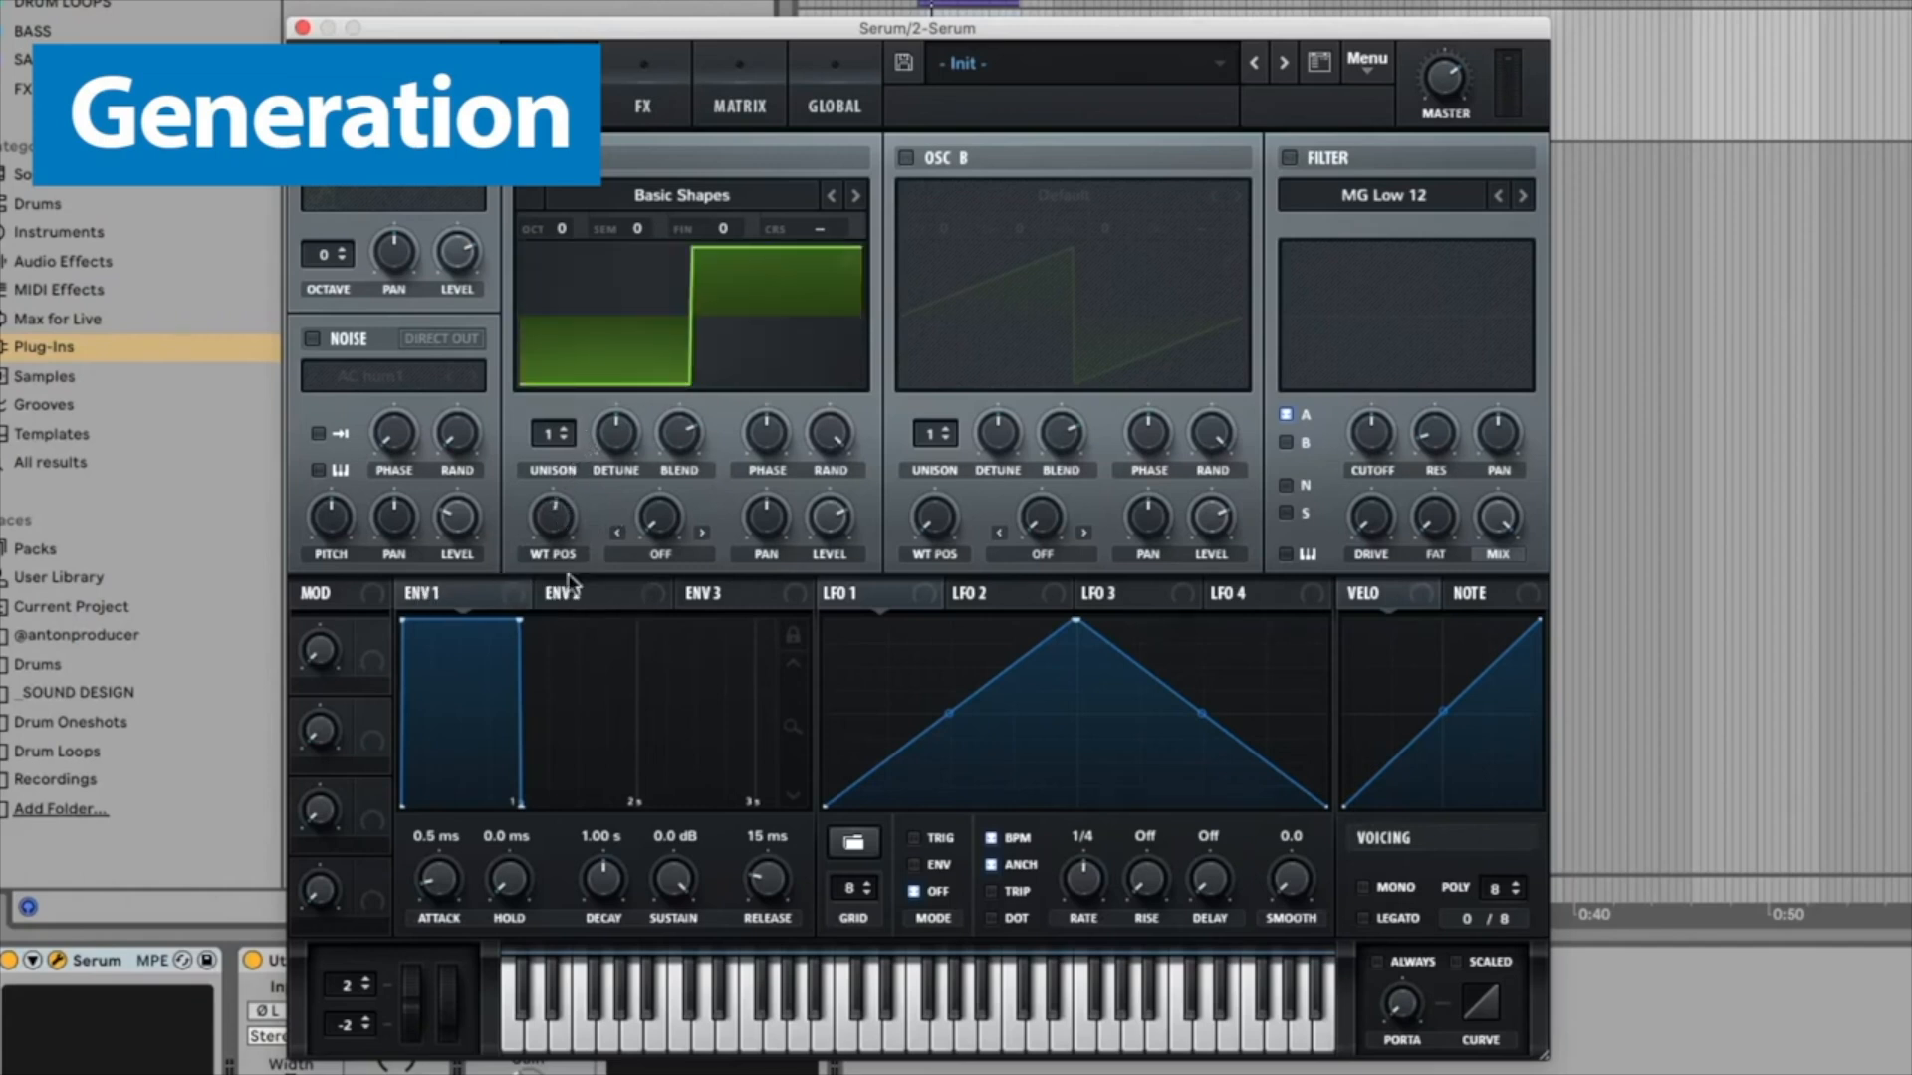
Step: Shape Envelope 1 with about 98 ms attack, 350 ms decay, silent sustain and 355 ms release
drag(400, 621, 454, 630)
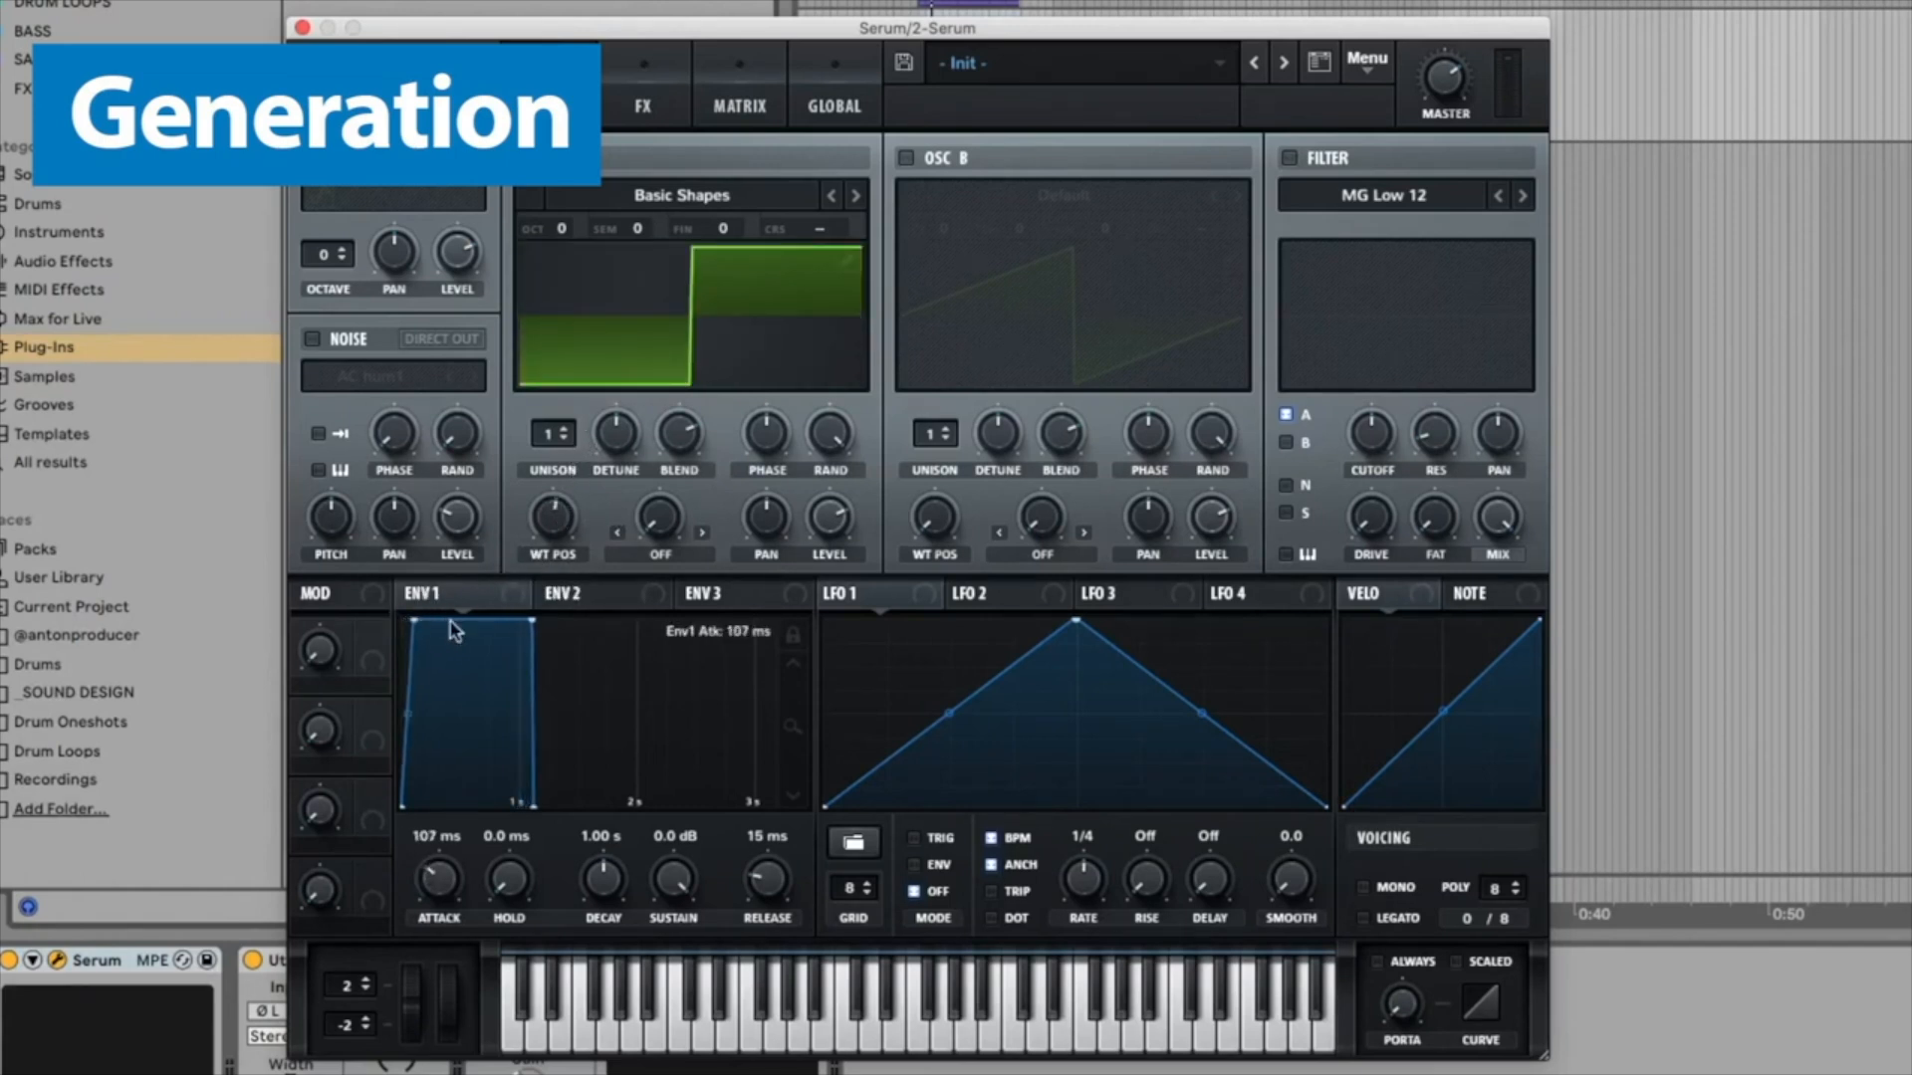
drag(522, 796, 530, 755)
drag(528, 624, 438, 901)
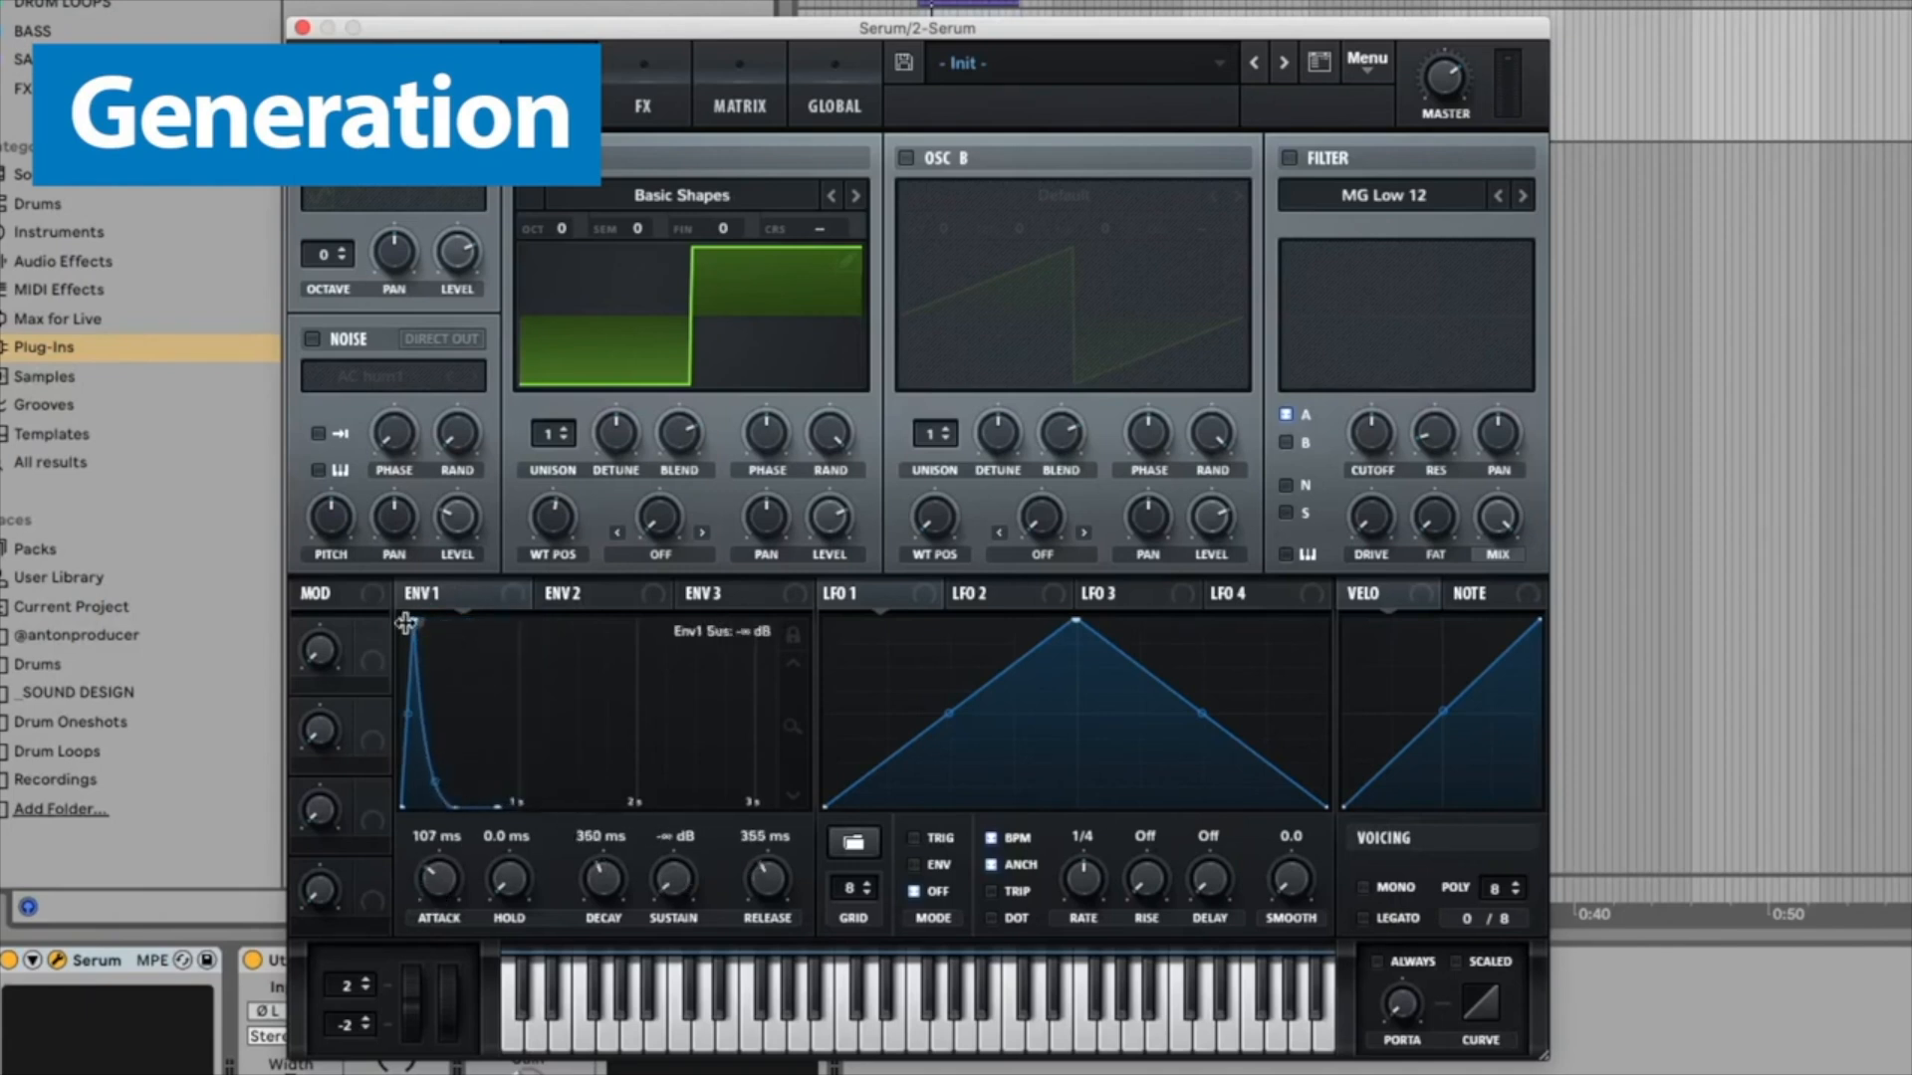
drag(410, 623, 407, 623)
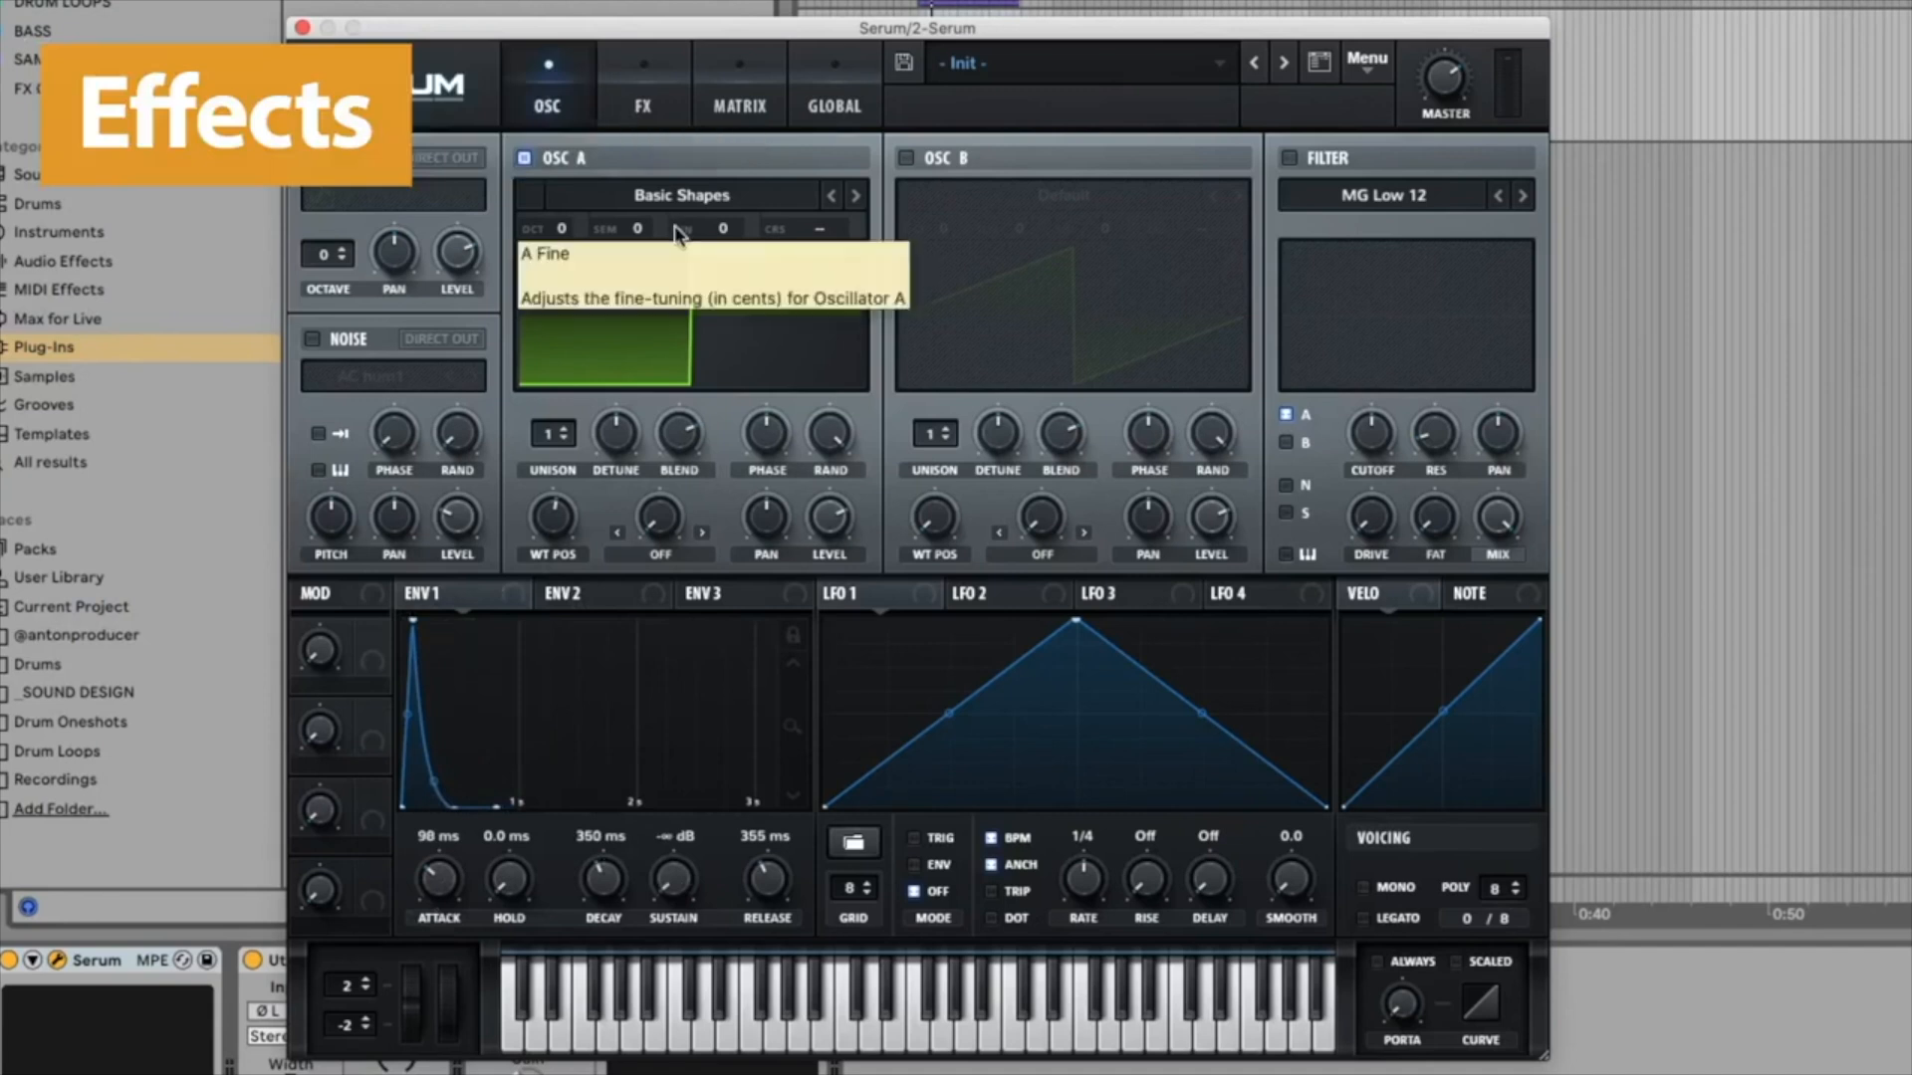
Step: Open the effects page and enable Distortion, Flanger, Phaser, Reverb, Delay and Chorus
click(623, 82)
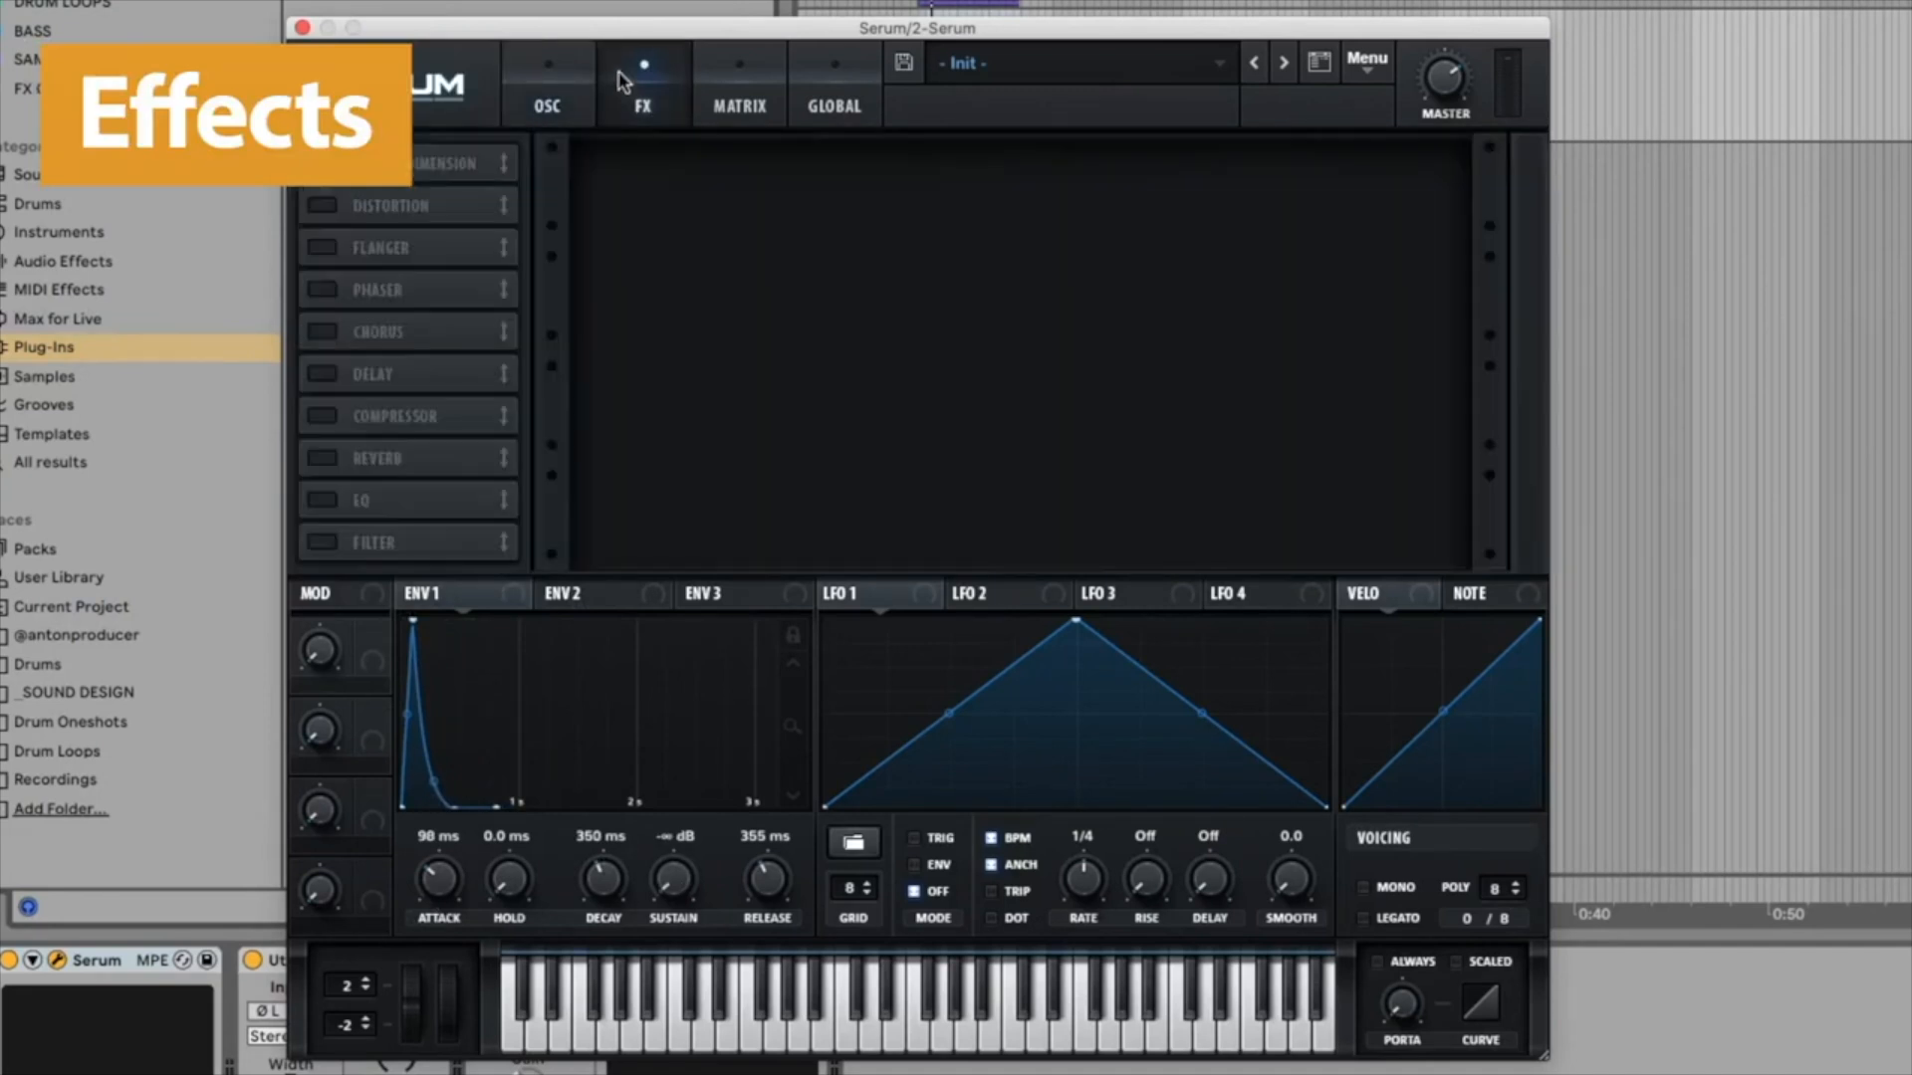
click(321, 206)
click(321, 247)
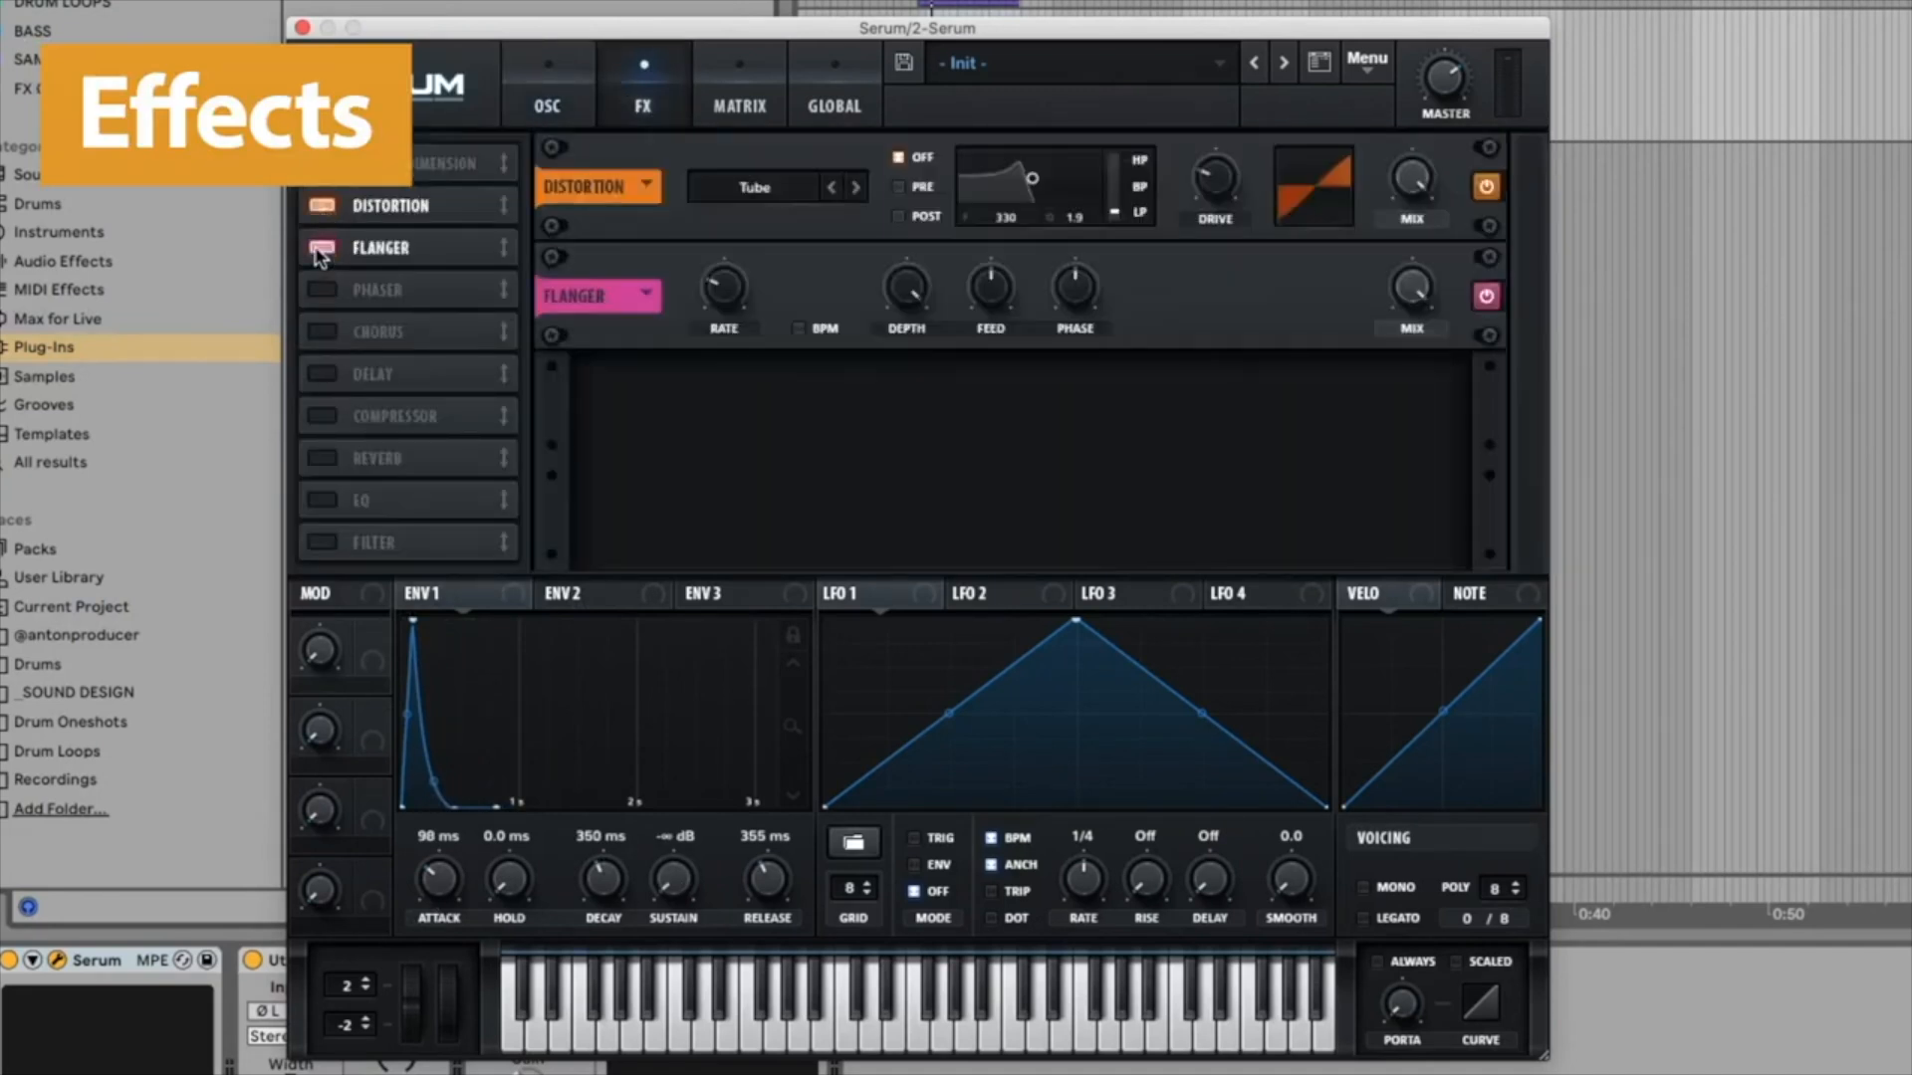
click(320, 289)
click(322, 458)
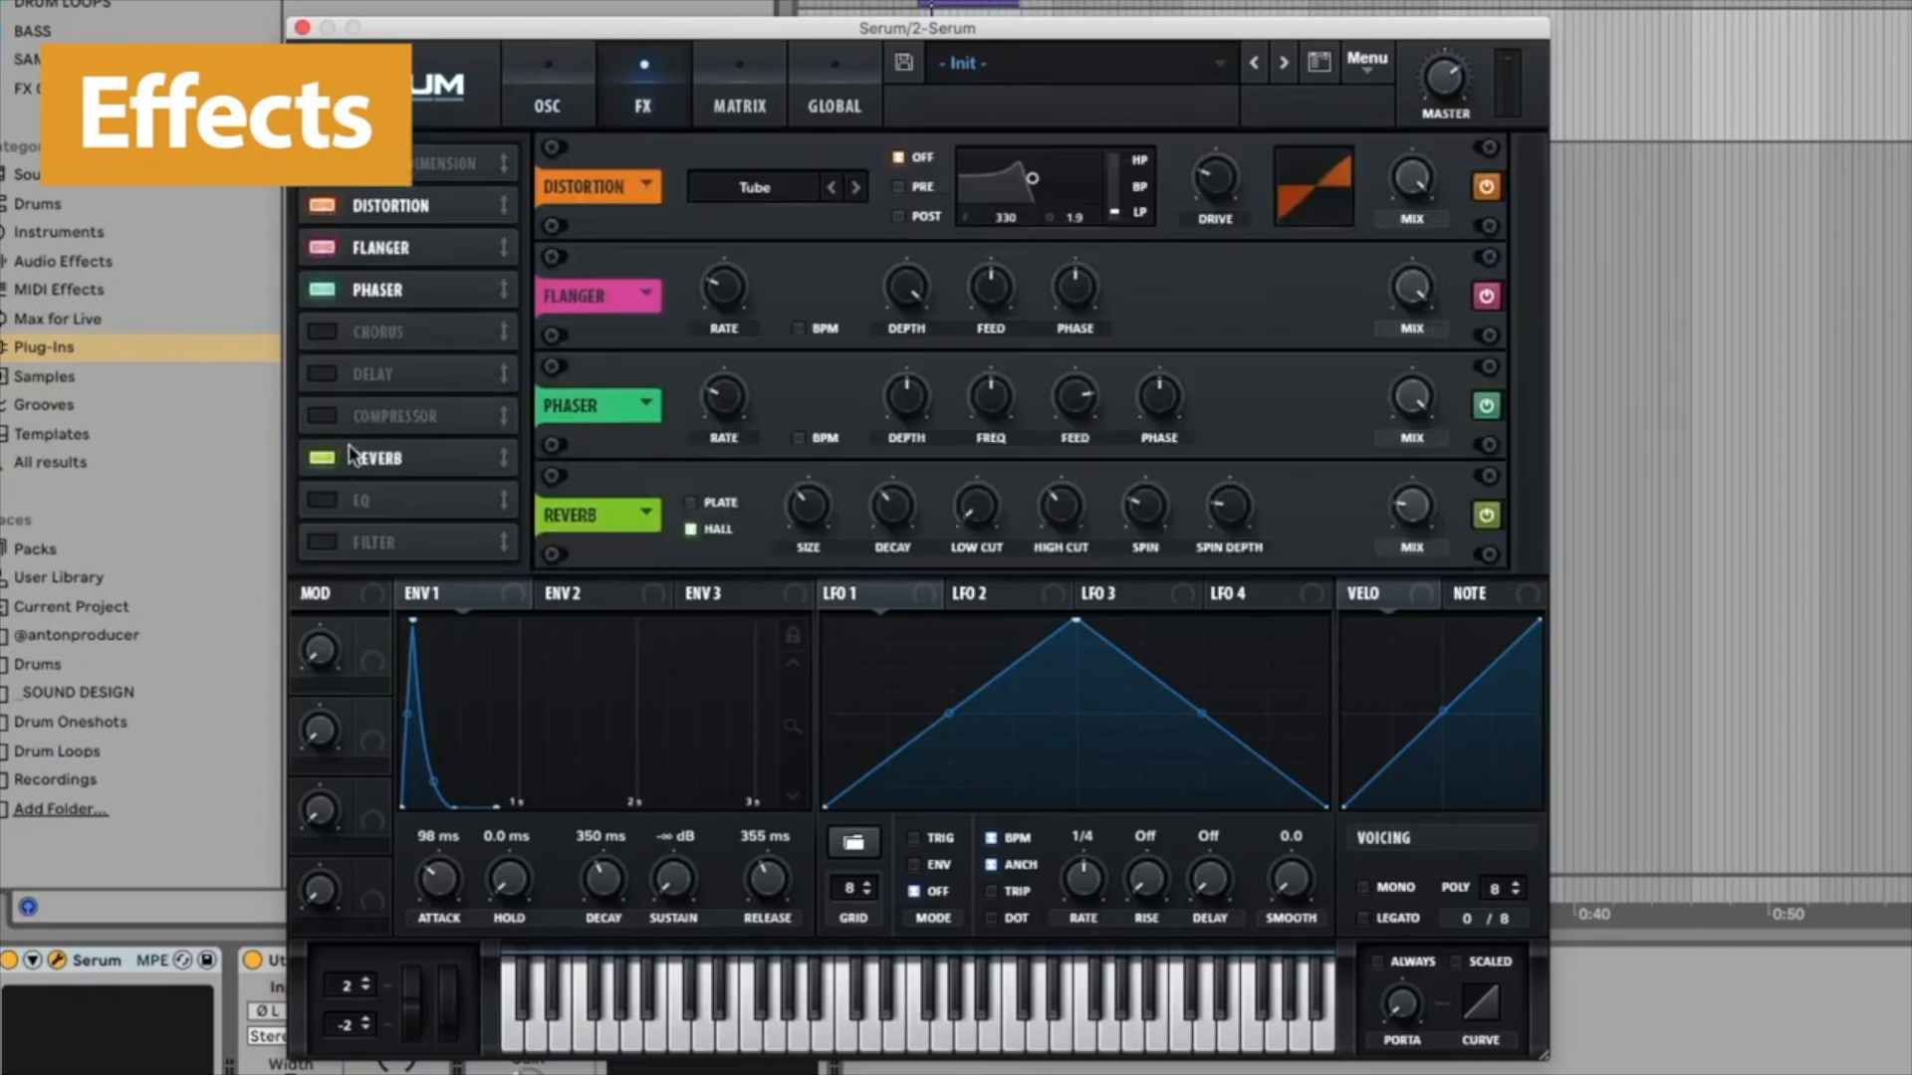
click(320, 373)
click(320, 332)
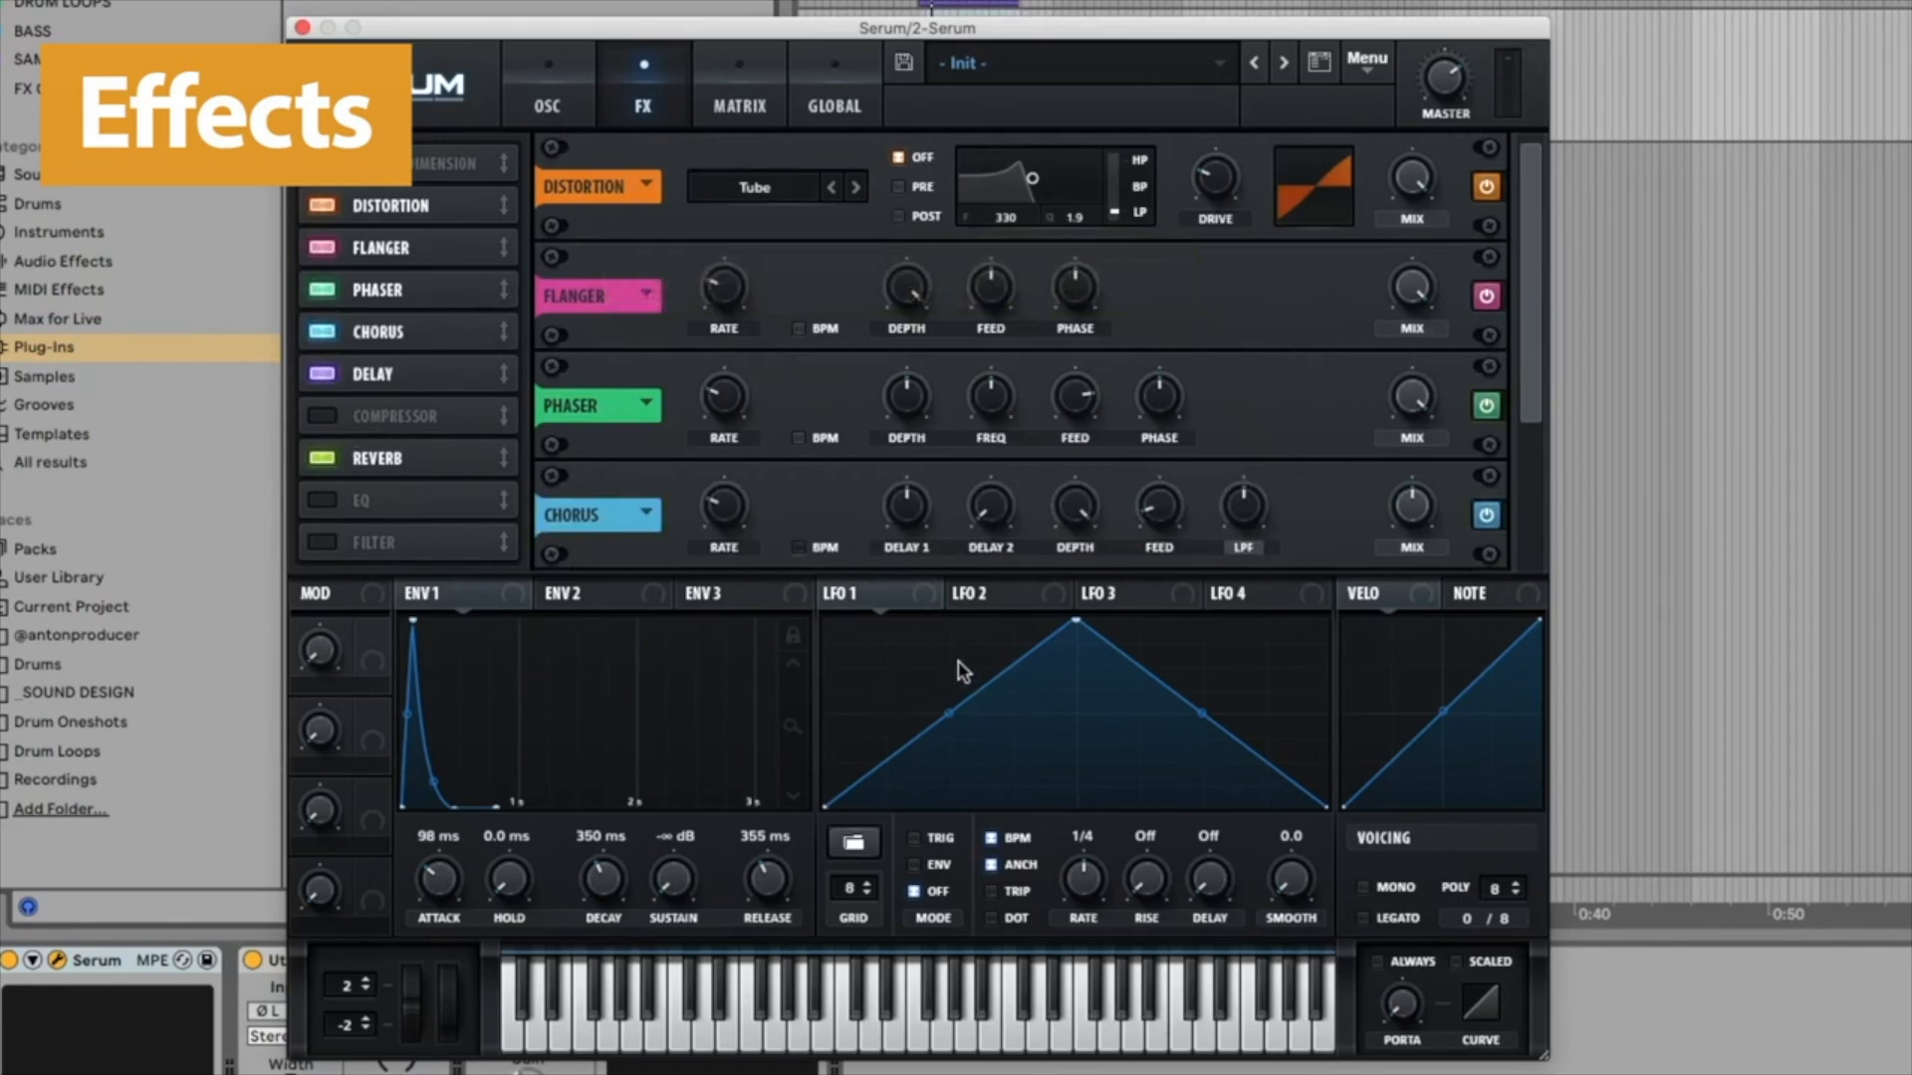
Step: Route LFO 1 to the Flanger's rate and open the modulation matrix to pick a source for the second slot
drag(924, 595, 686, 347)
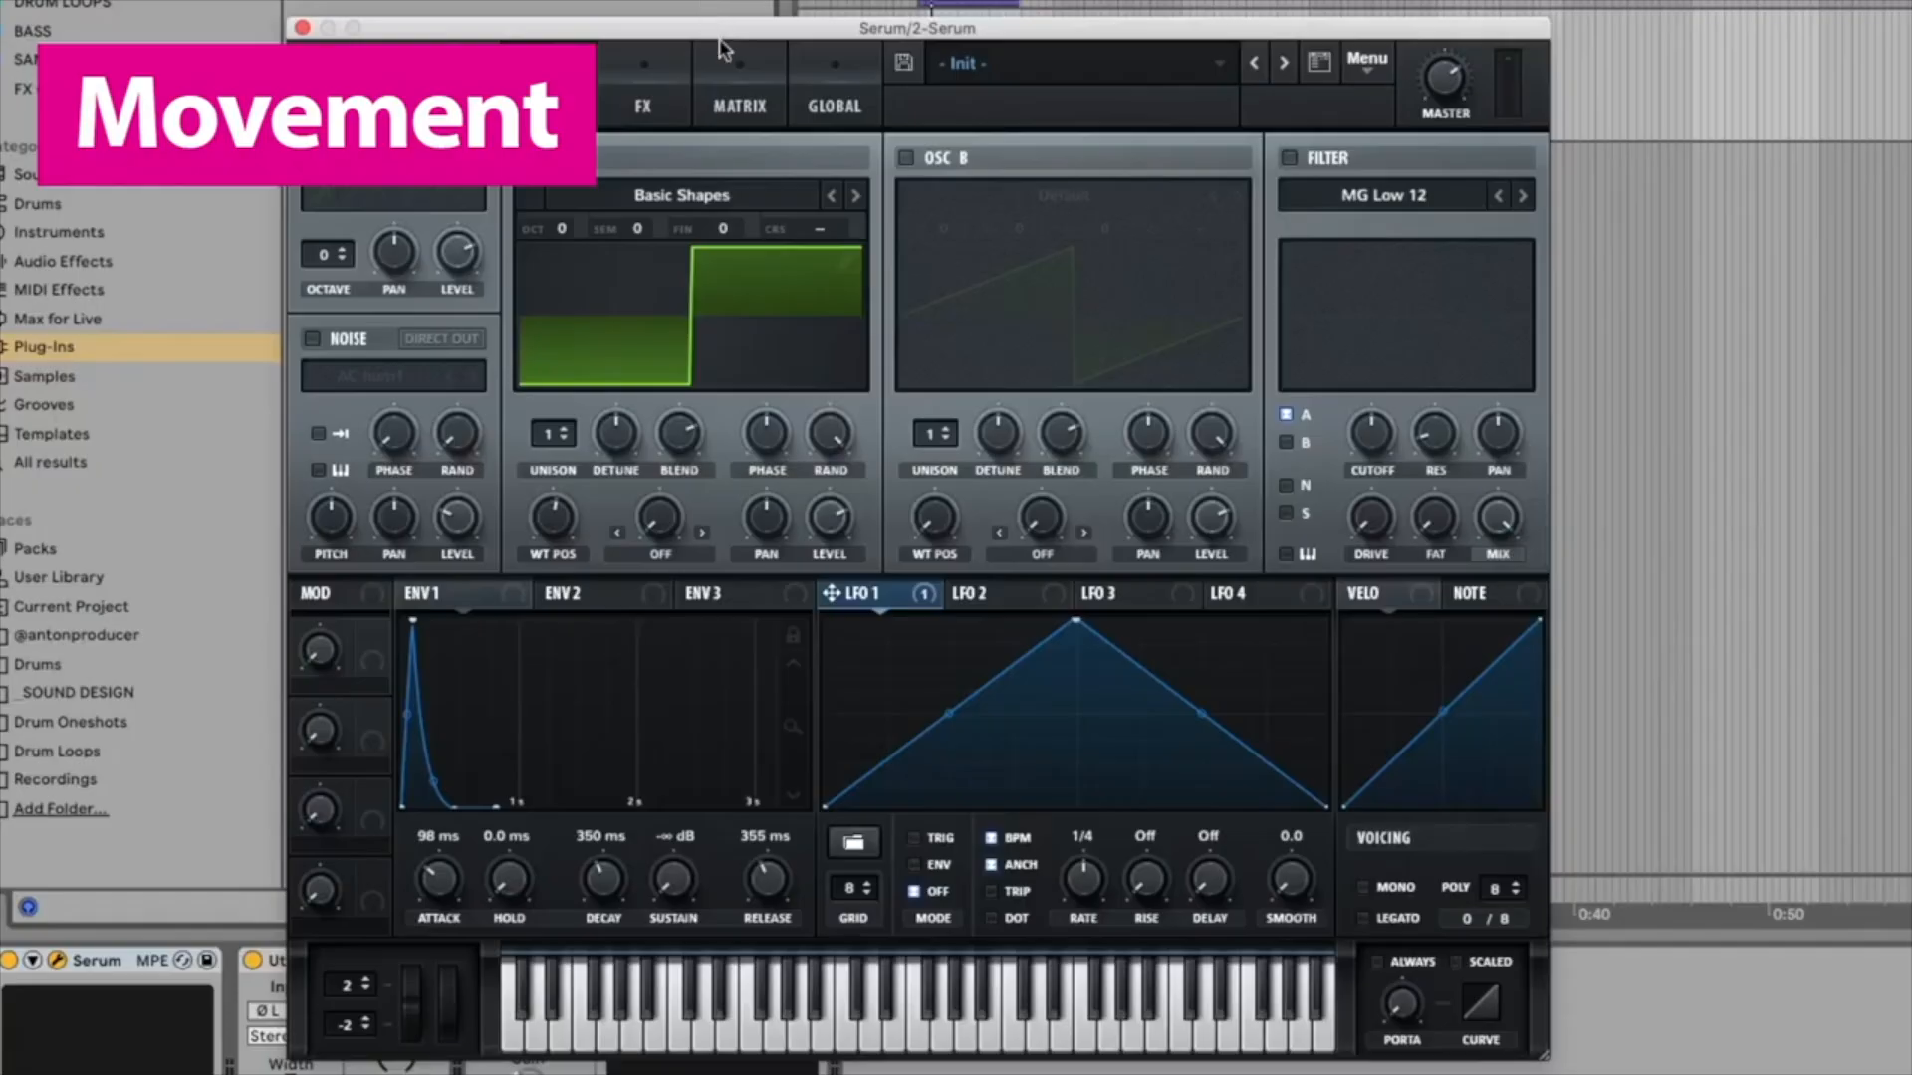
click(746, 76)
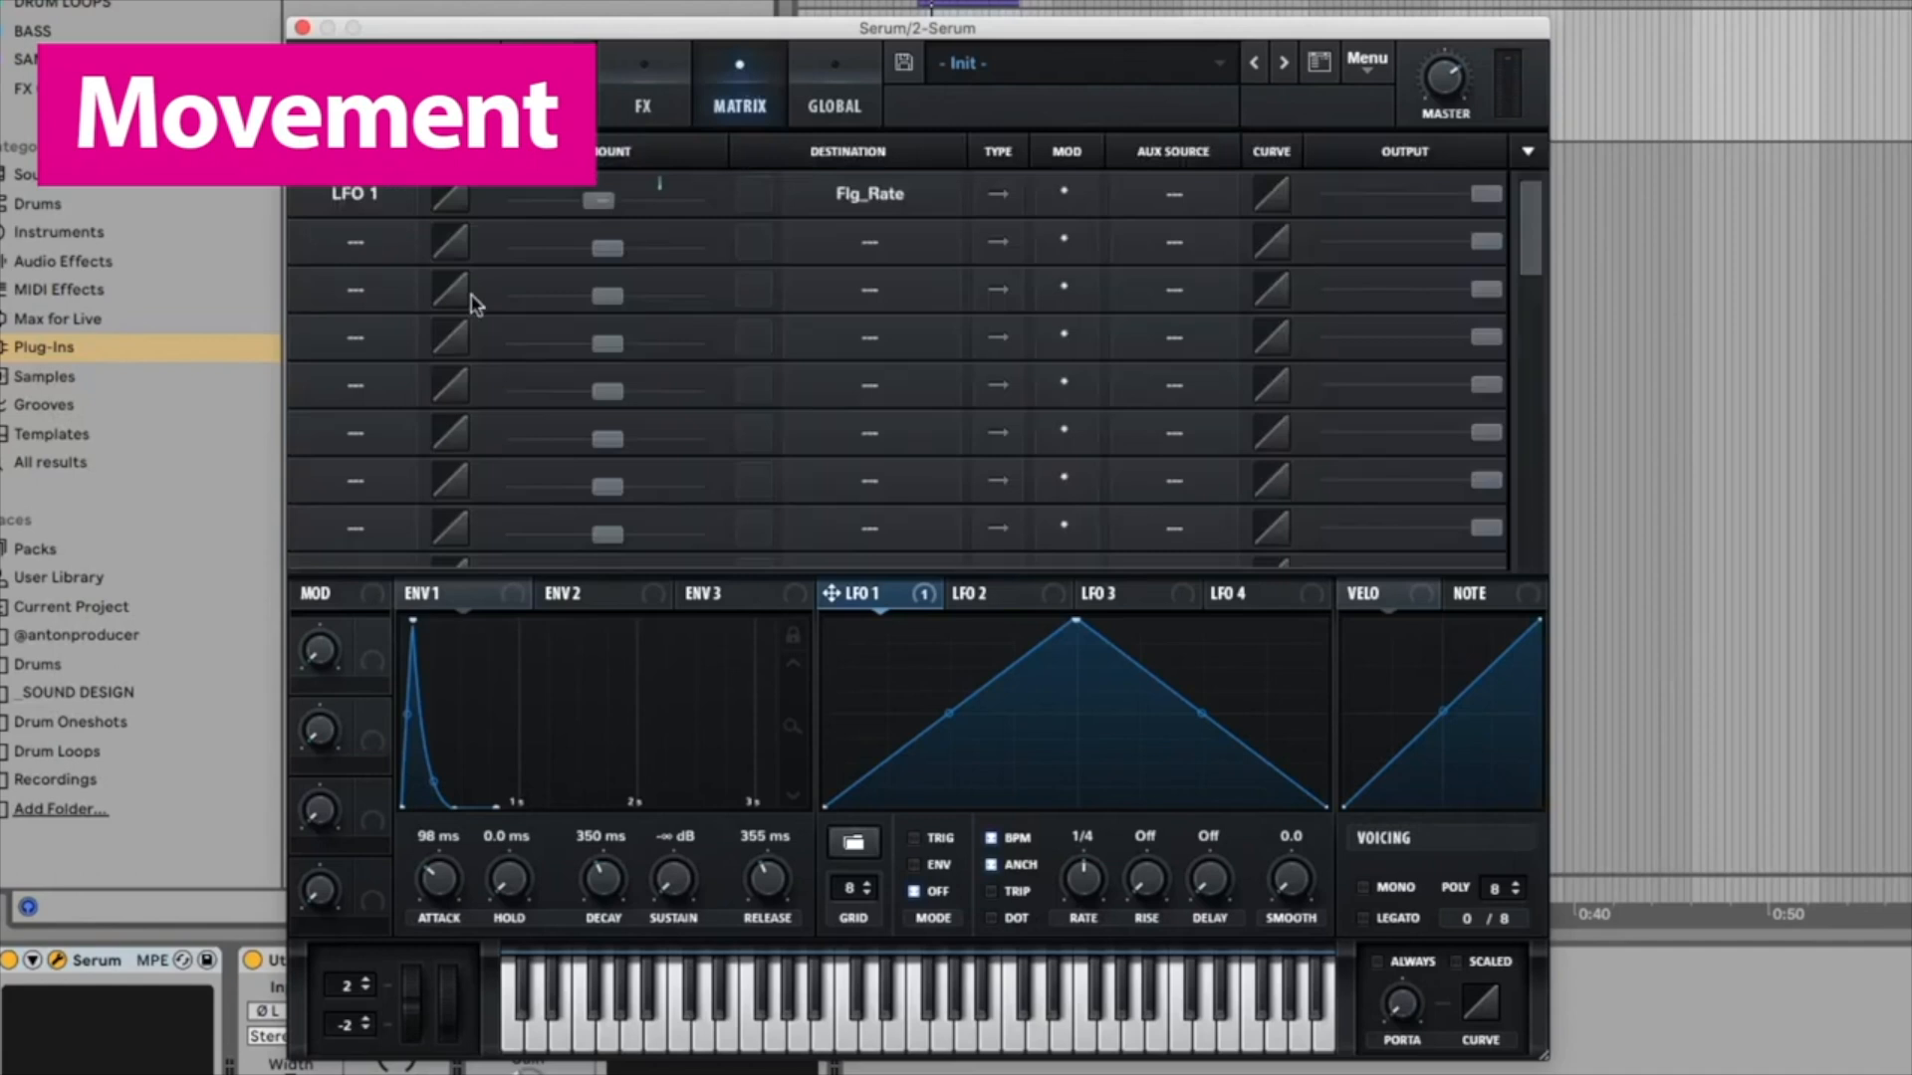
click(372, 244)
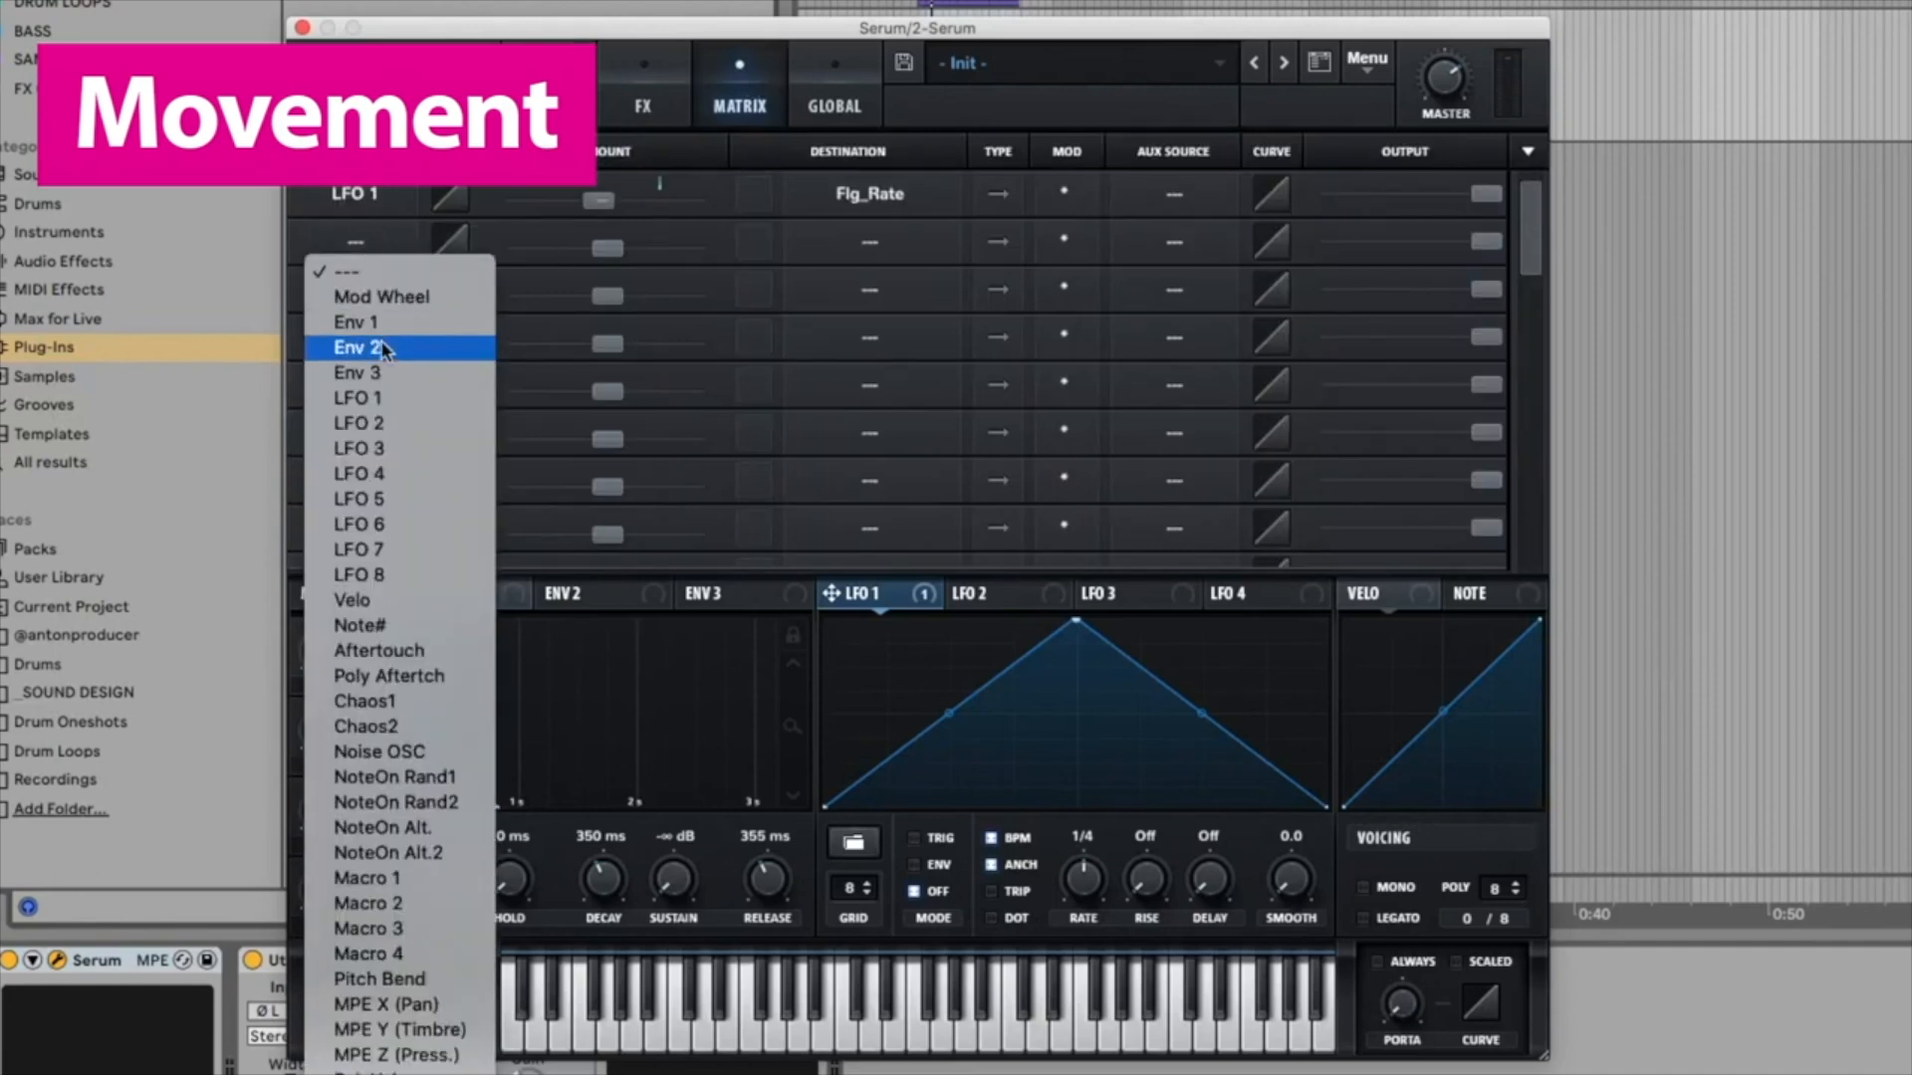